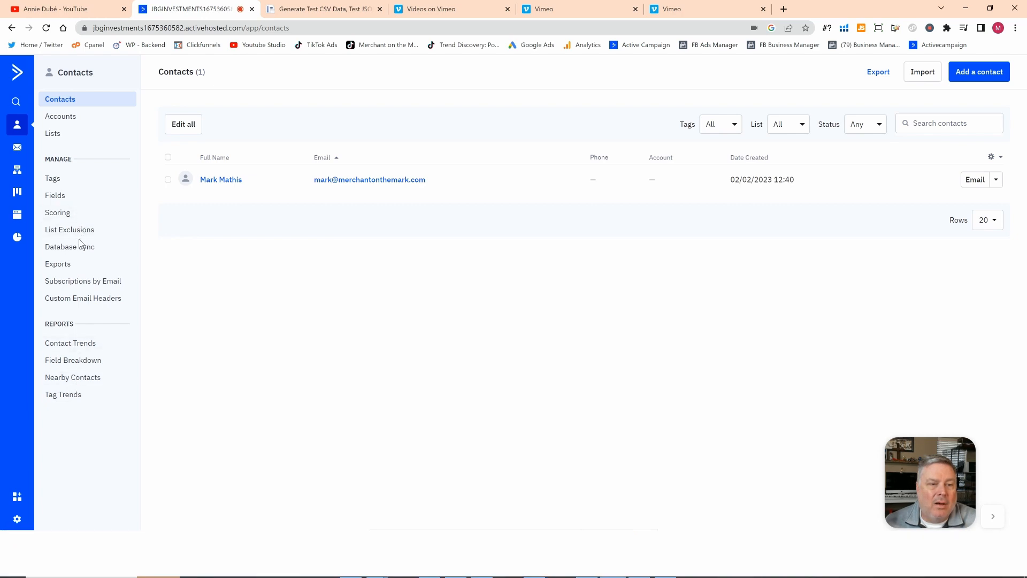
# Review the contact lists and the blank new-contact form, closing the form without adding a contact.
pyautogui.click(60, 135)
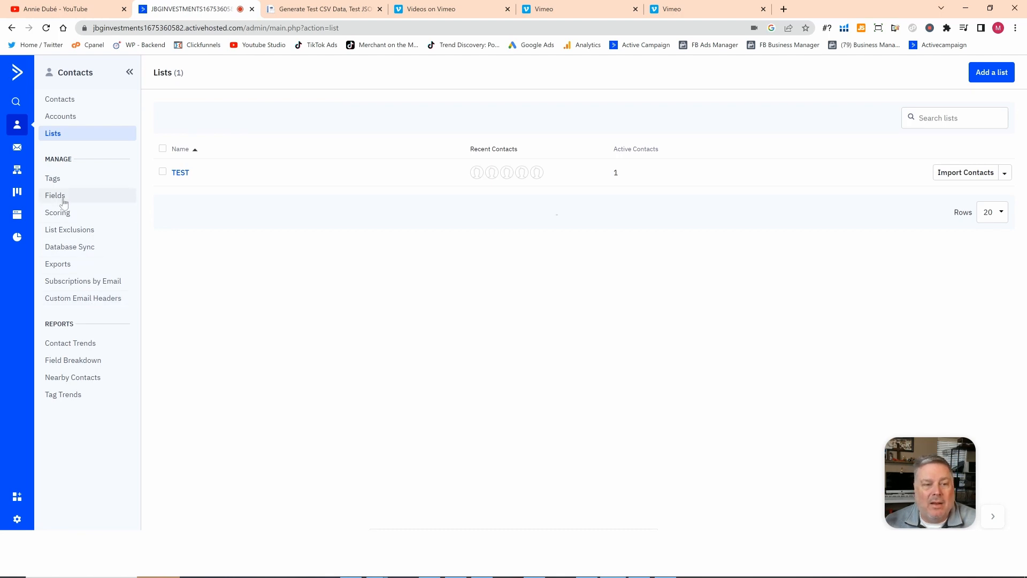
pyautogui.click(57, 100)
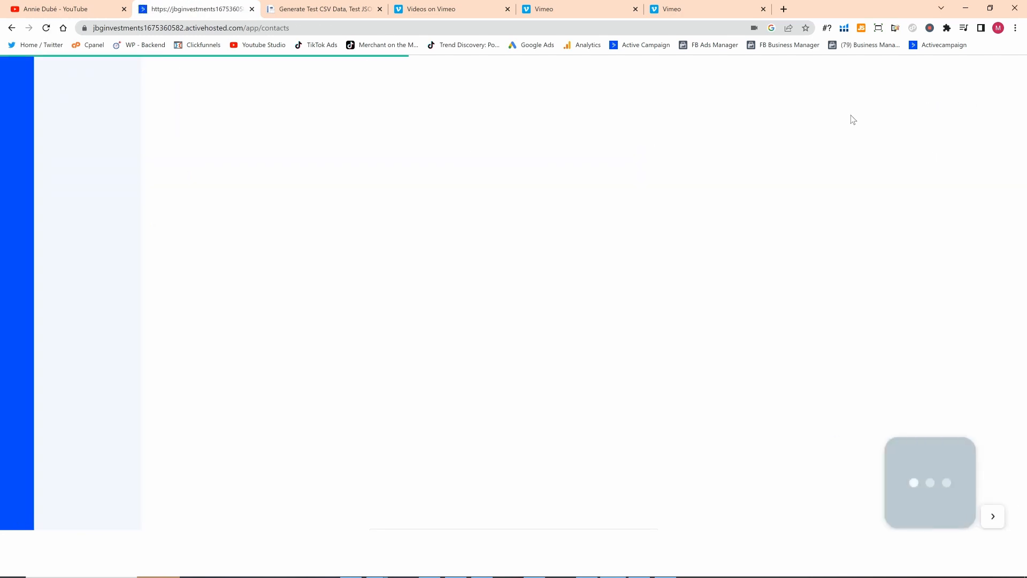
pyautogui.click(978, 71)
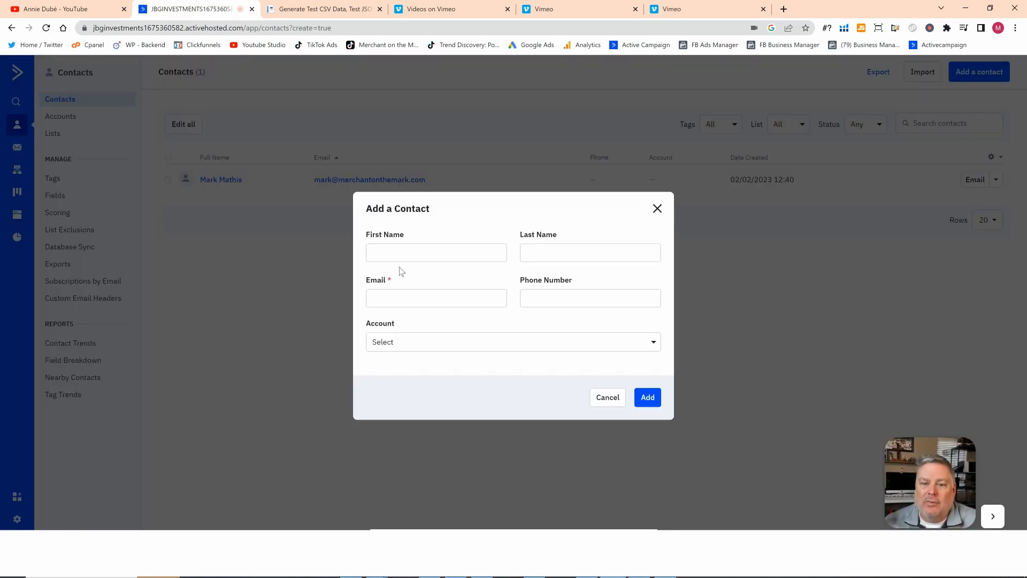
pyautogui.click(608, 397)
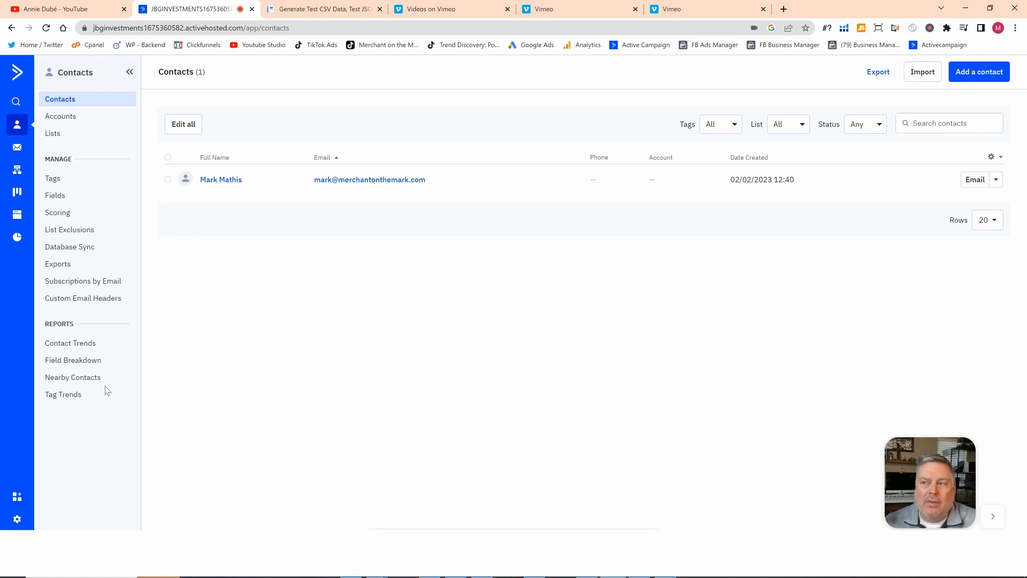
# Review the campaigns, automations and deals areas, including the new pipeline form, without creating a pipeline.
pyautogui.click(18, 148)
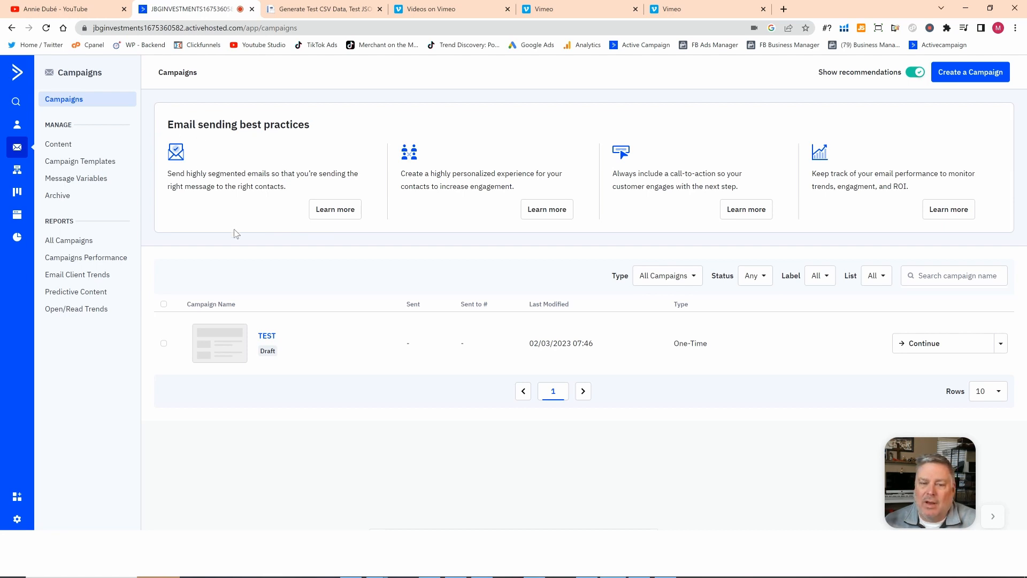
pyautogui.click(17, 171)
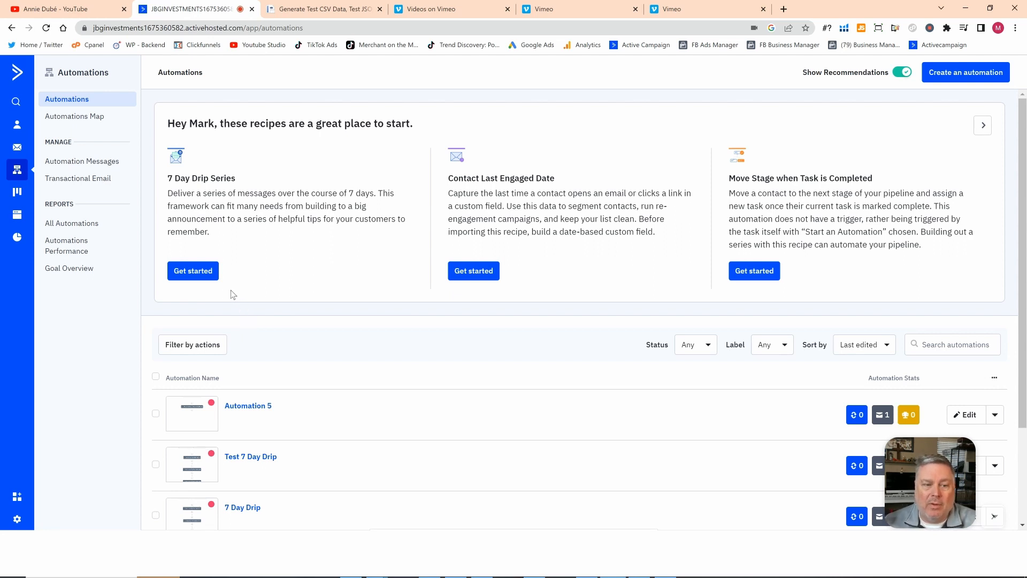
pyautogui.click(17, 192)
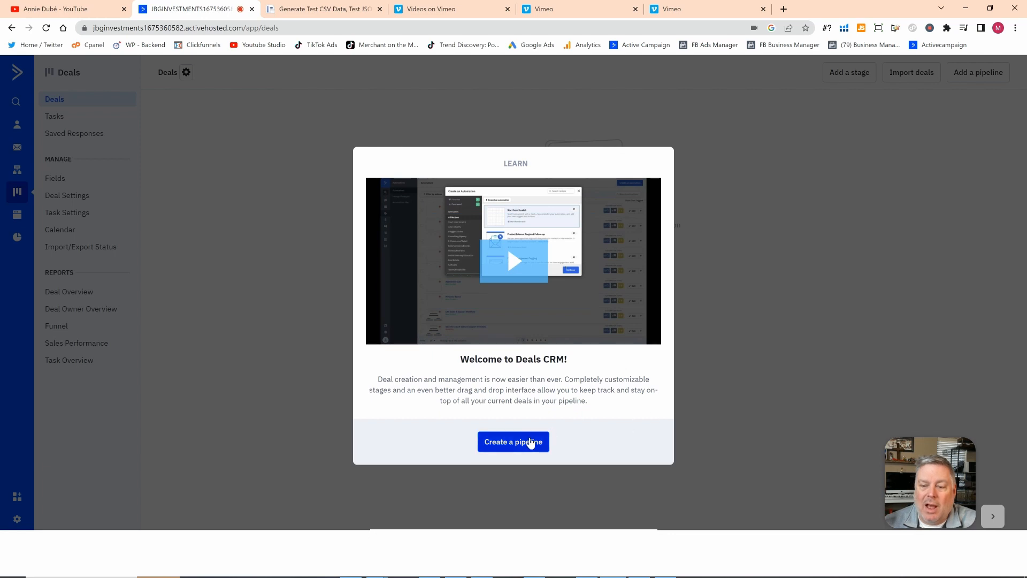
pyautogui.click(530, 441)
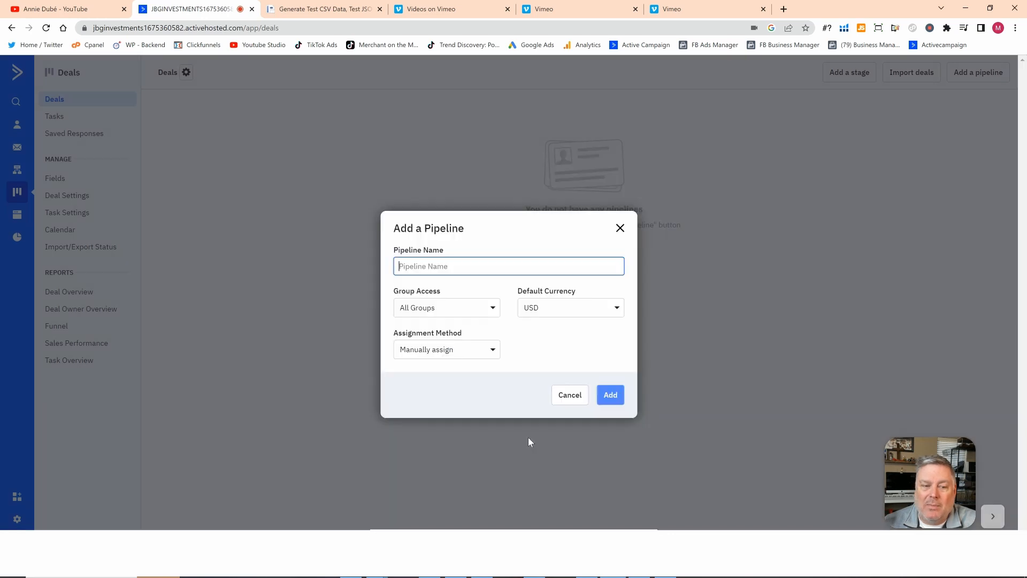
pyautogui.click(565, 397)
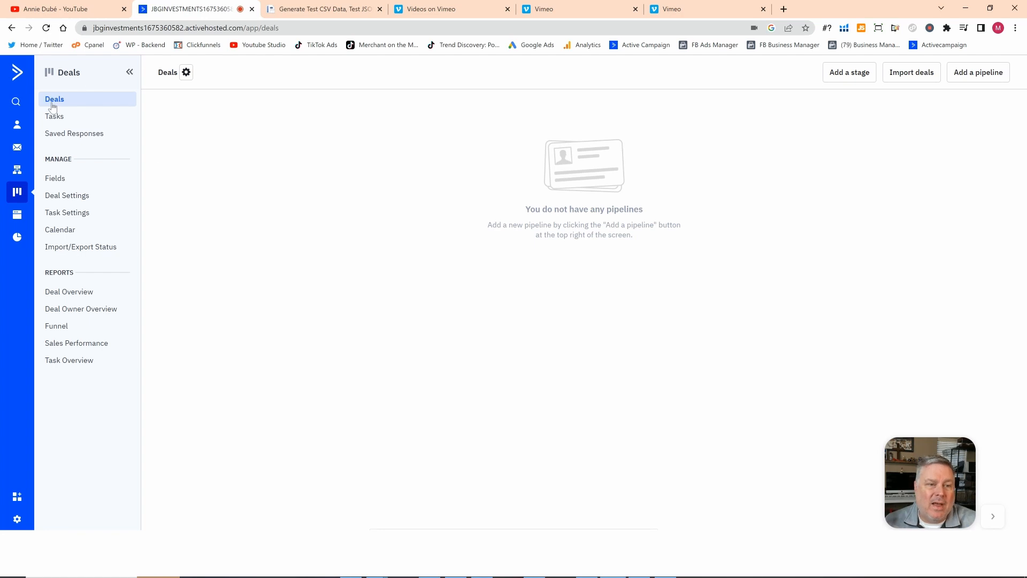
# Review the website forms and landing pages sections, dismissing the form builder introduction.
pyautogui.click(18, 219)
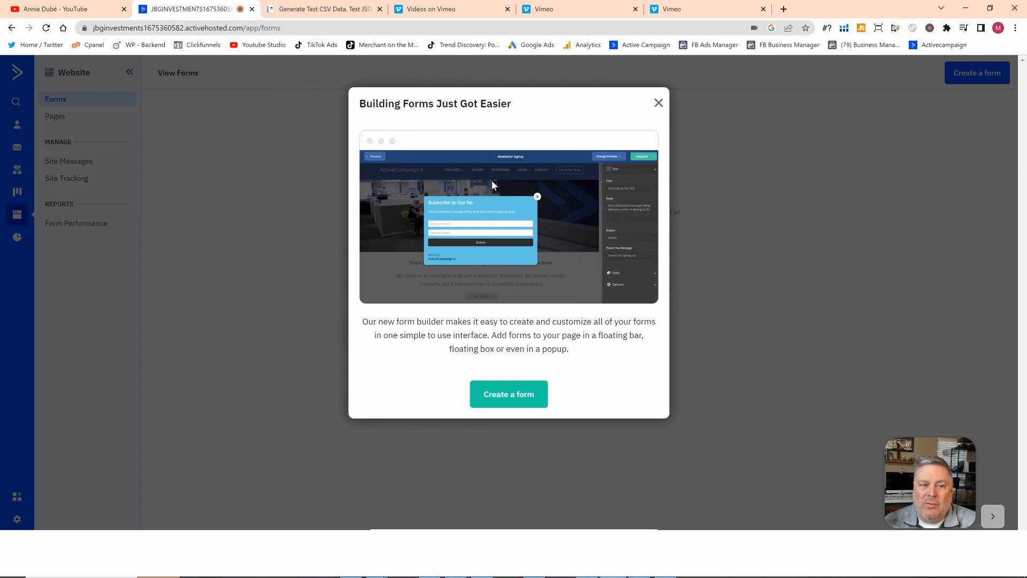
pyautogui.click(658, 102)
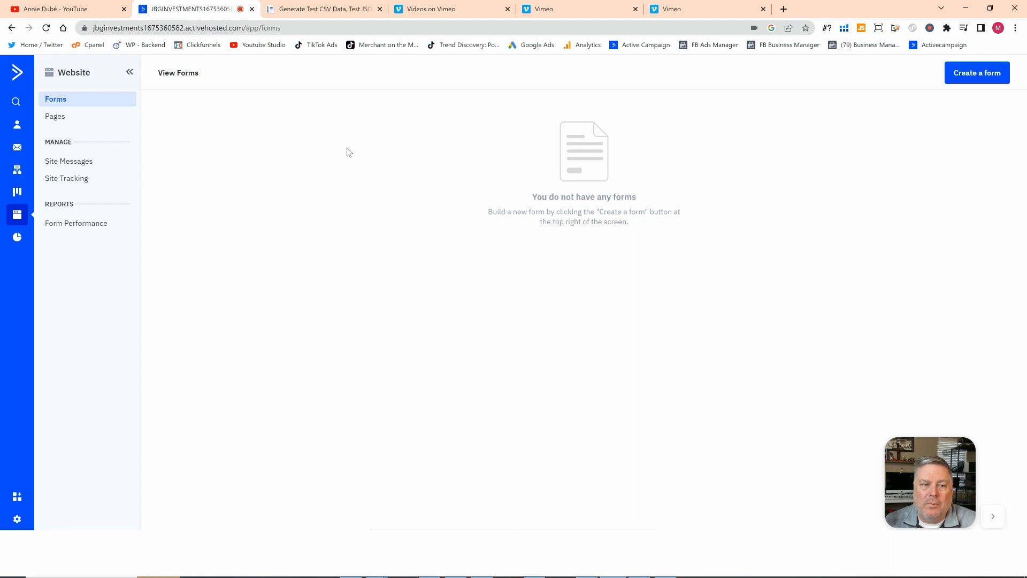
pyautogui.click(88, 119)
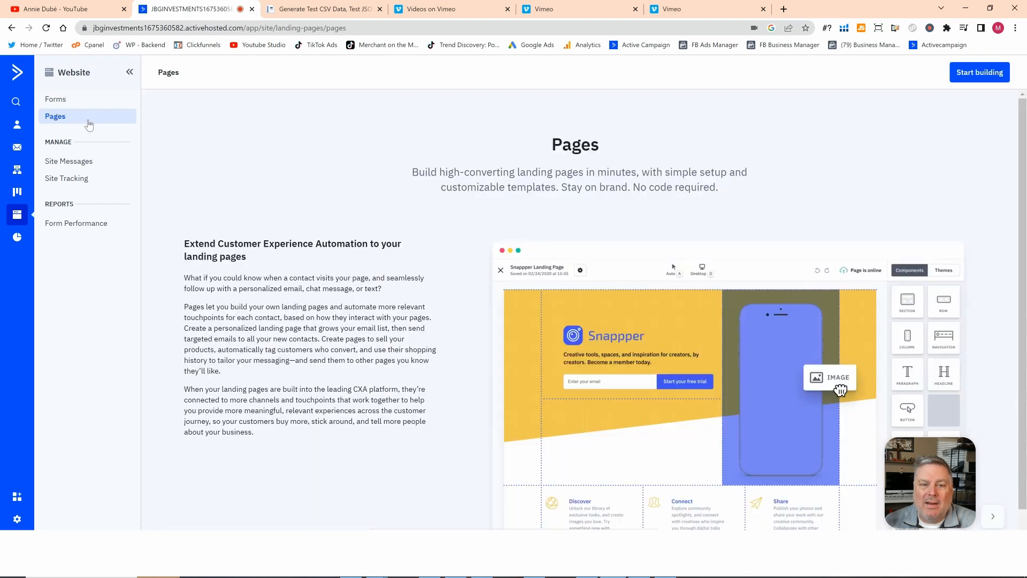
pyautogui.scroll(-1, 515, 318)
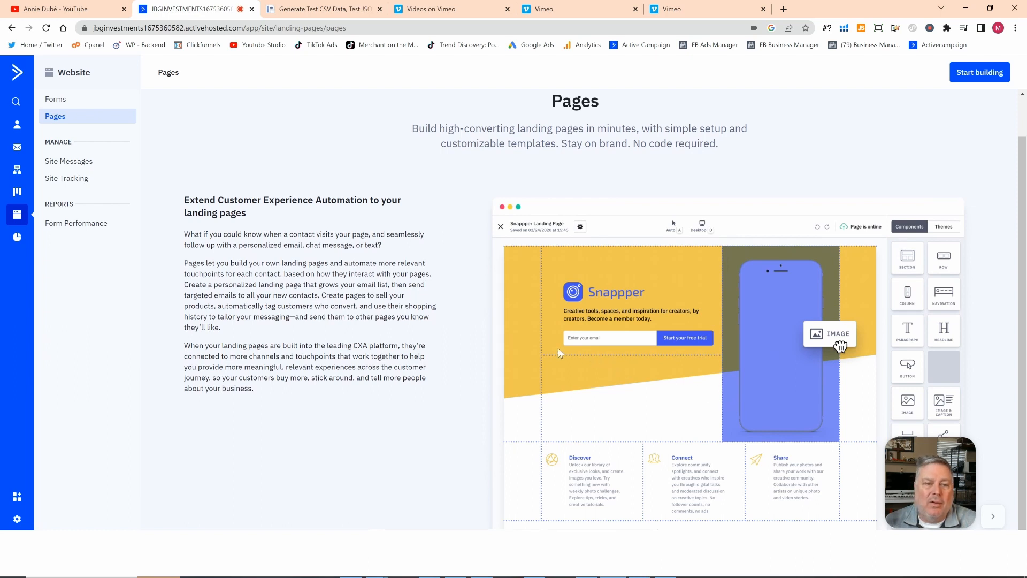
# Review the campaign reports, the available app integrations and the account settings, and return to the contacts list.
pyautogui.click(17, 238)
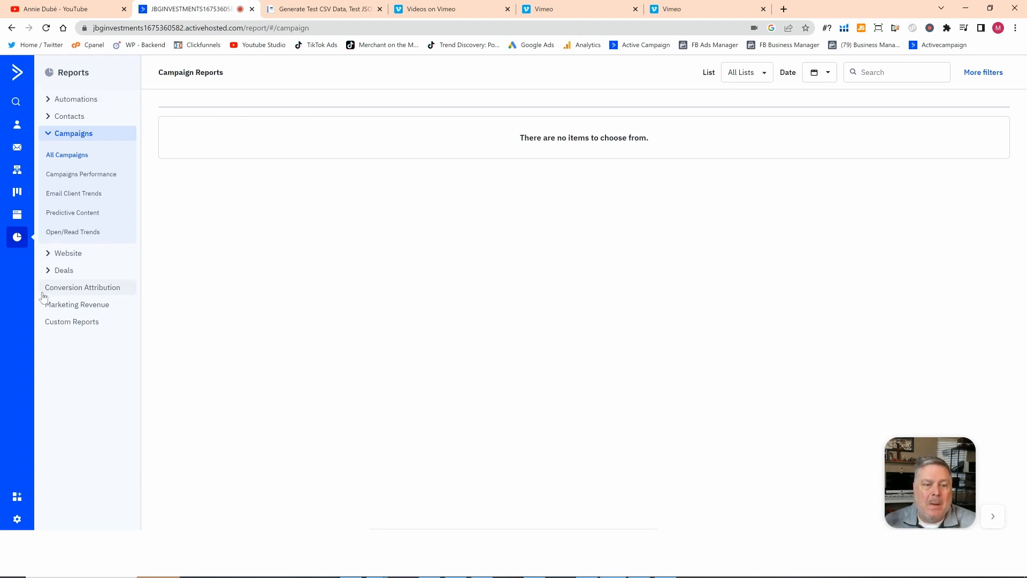
pyautogui.click(17, 496)
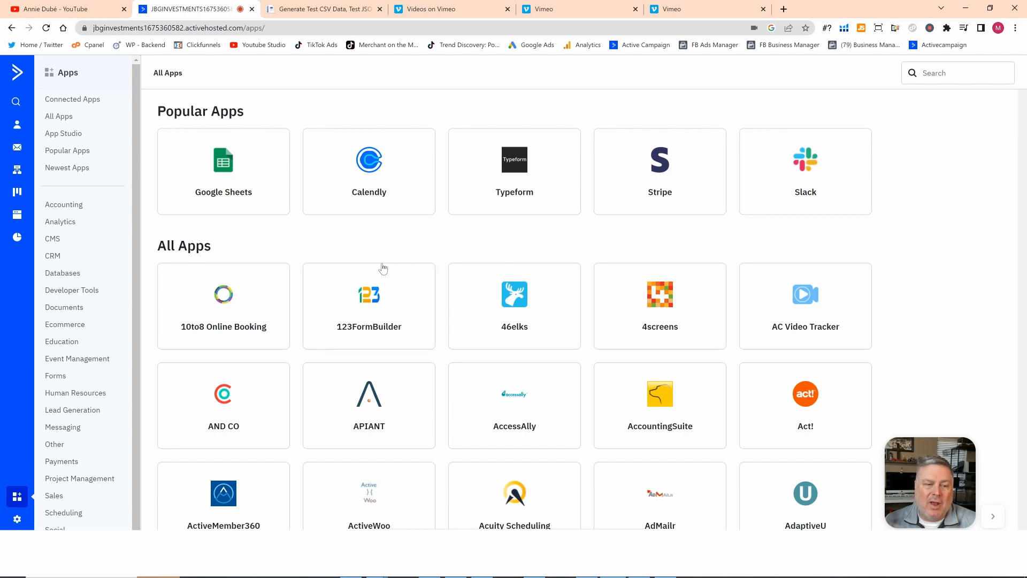
pyautogui.click(18, 518)
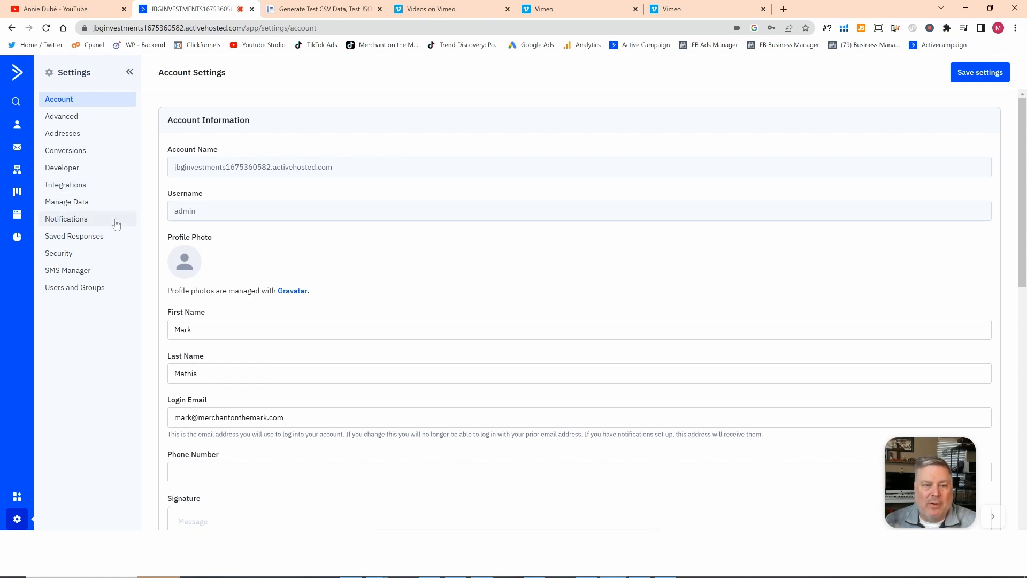
pyautogui.click(17, 125)
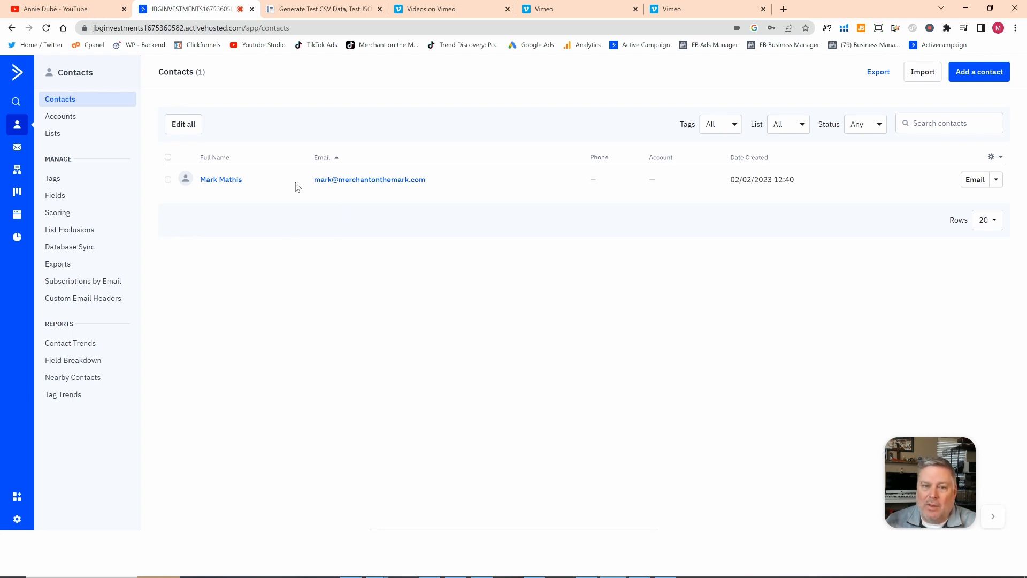
# Switch to the ConvertCSV test data site, generate 20 CSV records and download the result as convertcsv.csv.
pyautogui.click(287, 13)
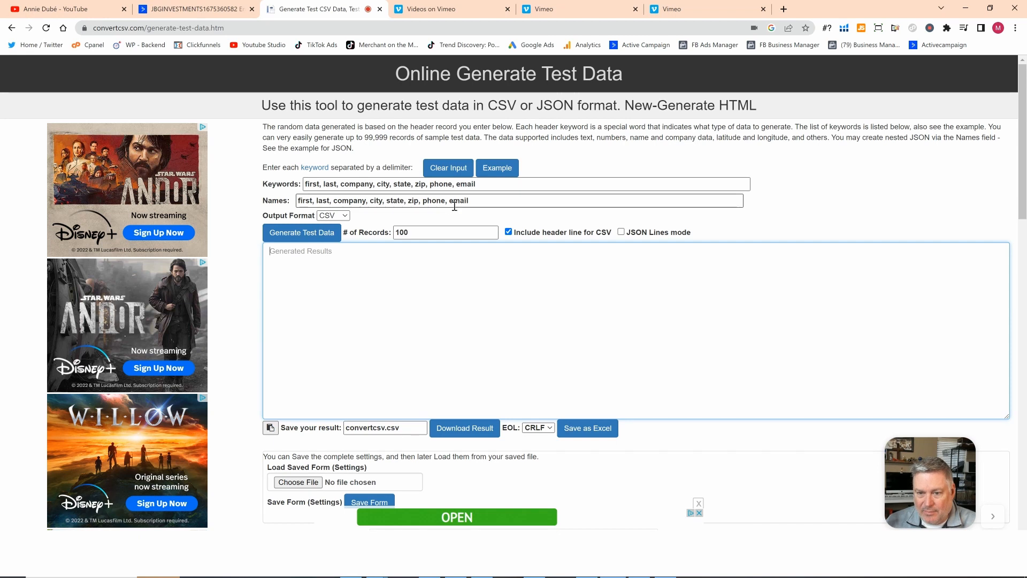
pyautogui.doubleClick(459, 232)
pyautogui.write('20')
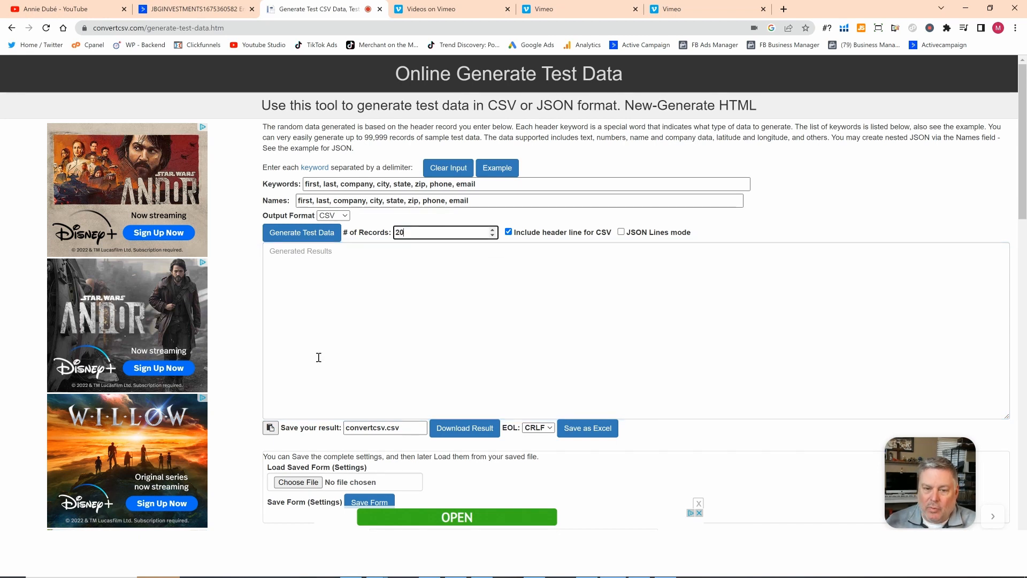
pyautogui.click(314, 235)
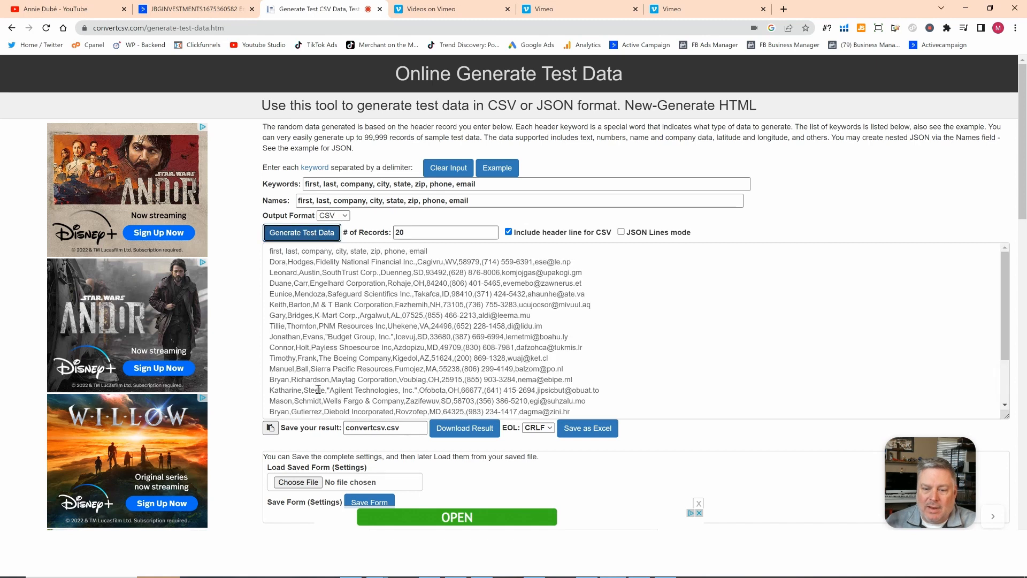
pyautogui.click(464, 436)
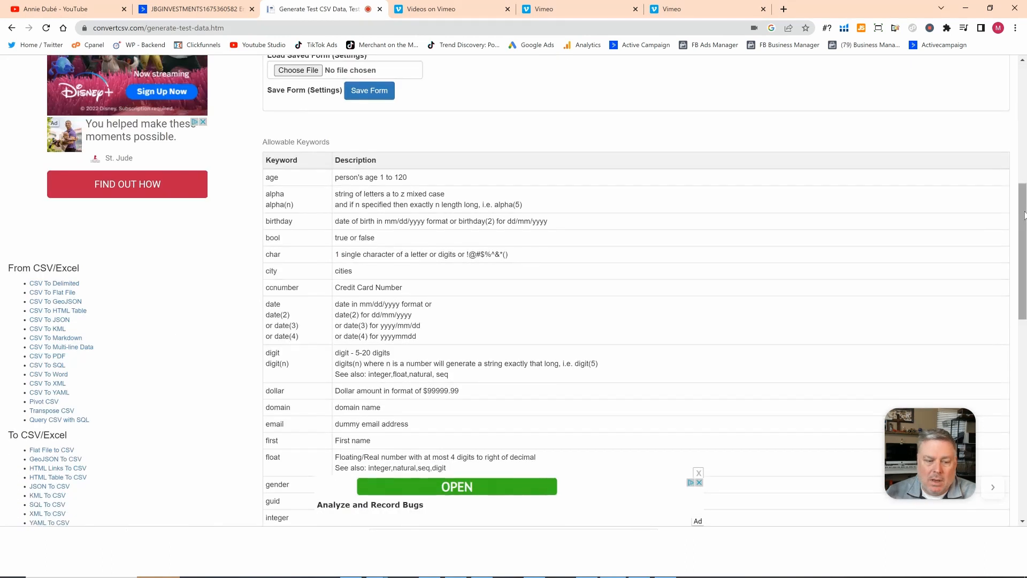
# Open the contact import page in ActiveCampaign, and copy all the generated records from the ConvertCSV site.
pyautogui.click(174, 11)
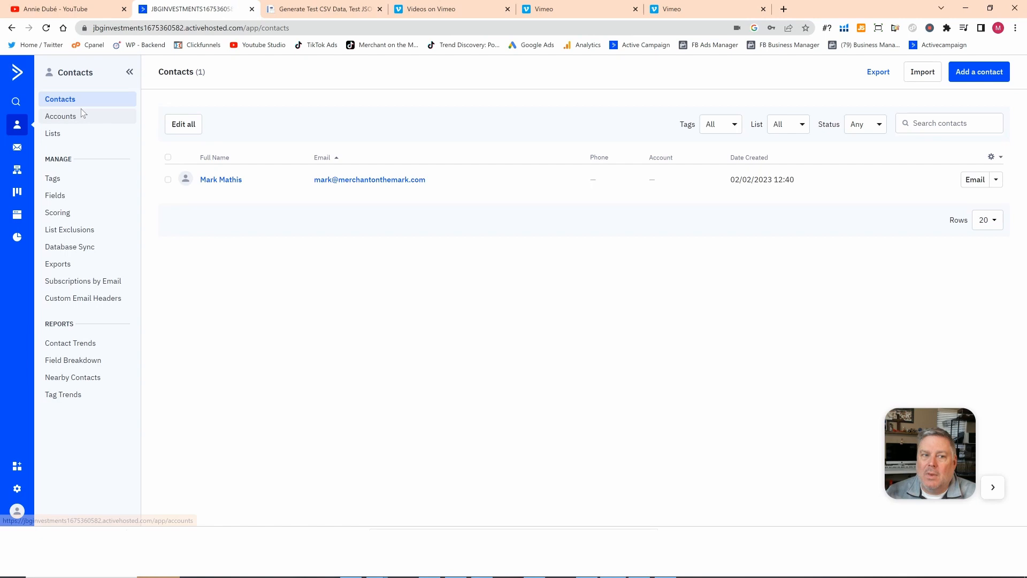
pyautogui.click(919, 72)
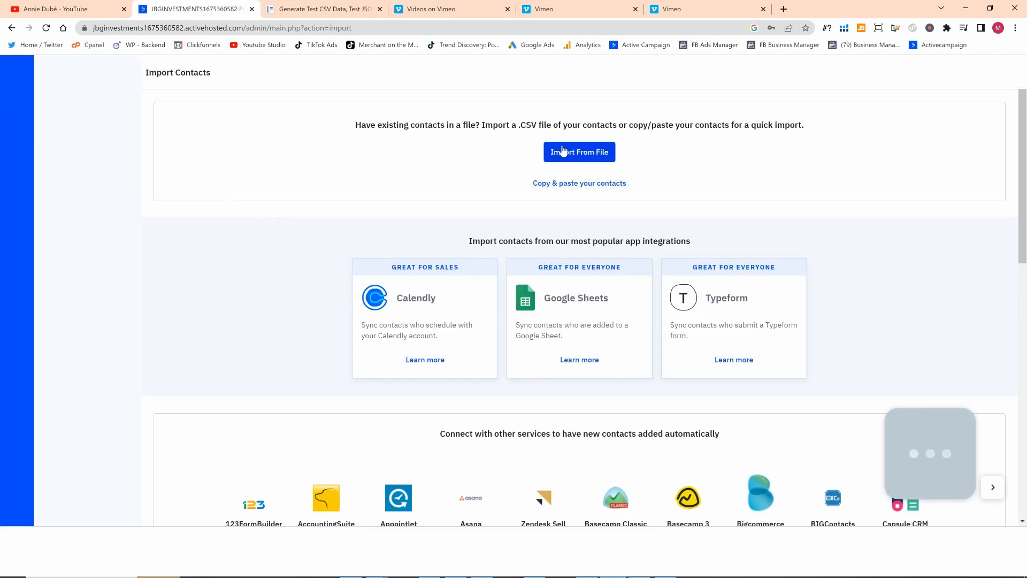
pyautogui.click(315, 9)
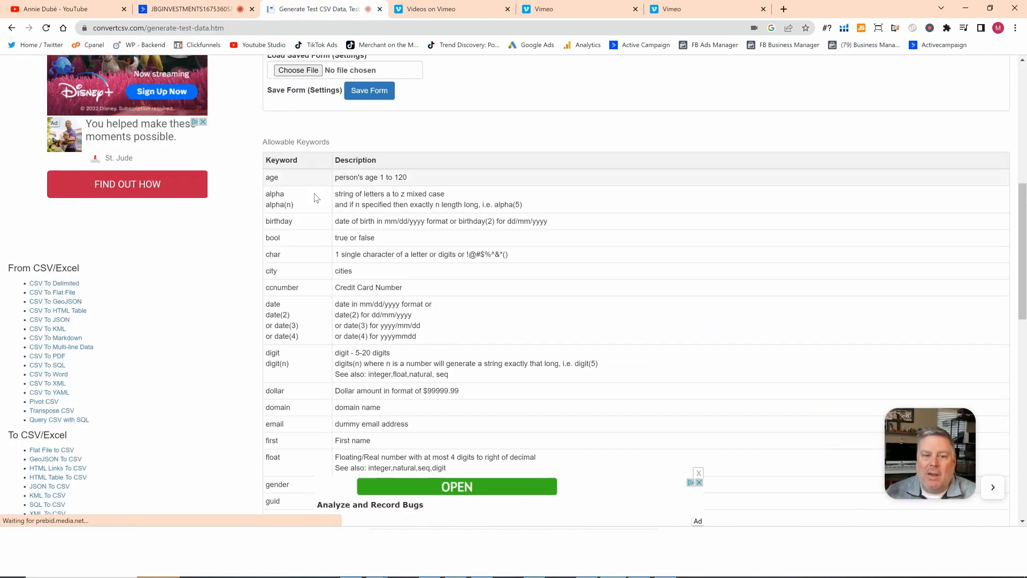
pyautogui.scroll(7, 373, 218)
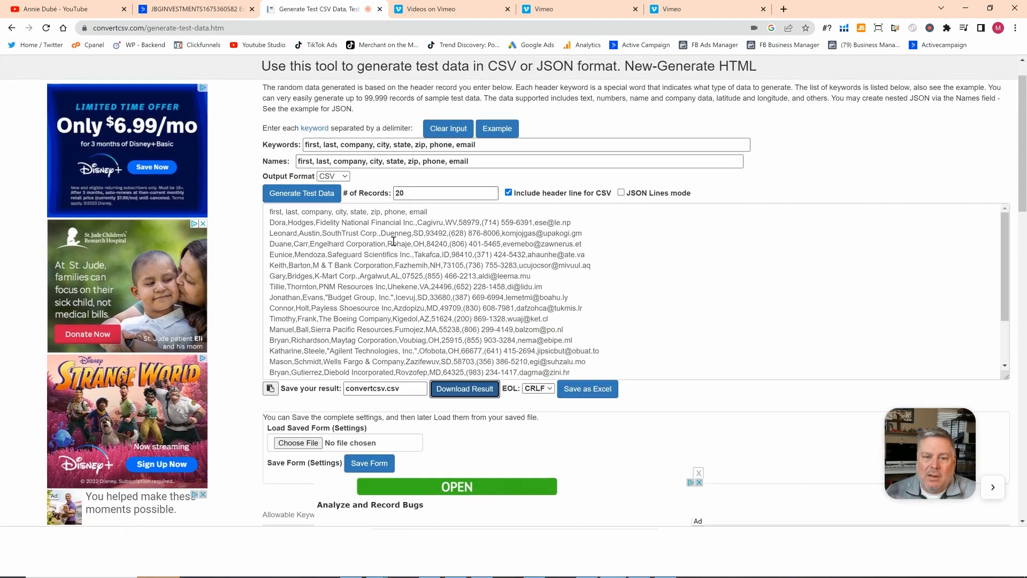
pyautogui.hotkey('ctrl', 'a')
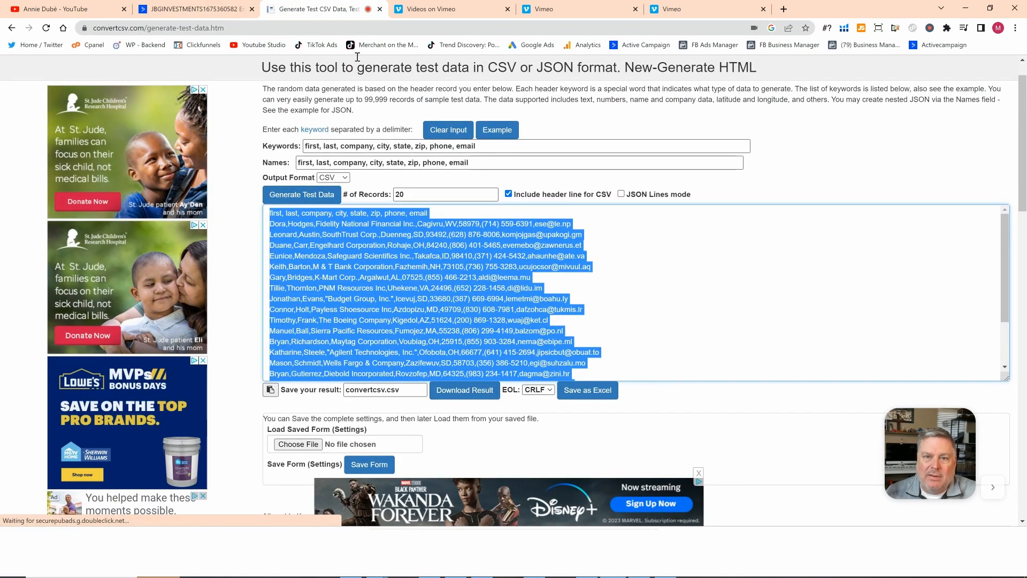
# Switch back to ActiveCampaign and submit the copied records as pasted contact data, proceeding to the field mapping.
pyautogui.click(225, 9)
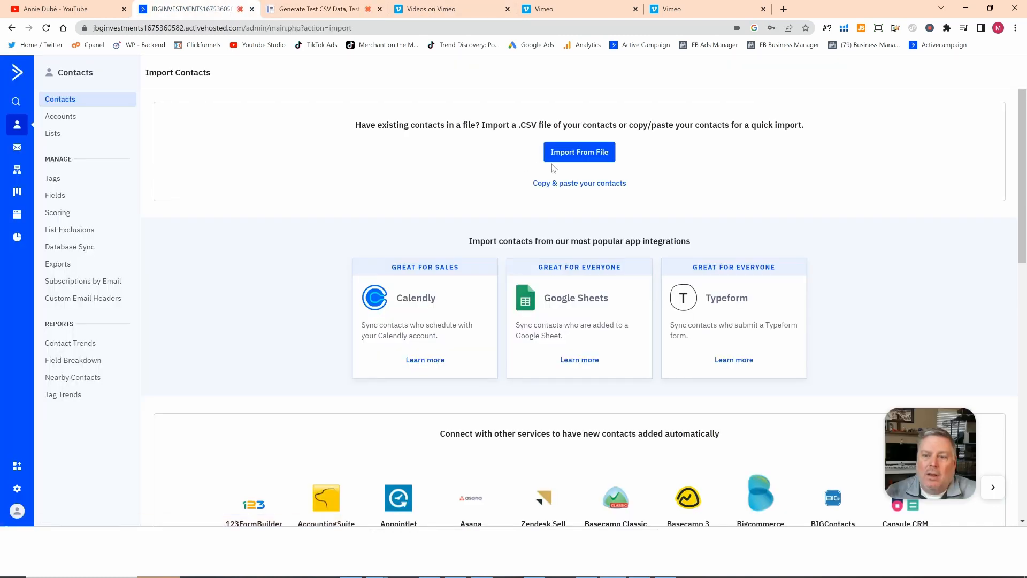
pyautogui.click(586, 182)
pyautogui.click(523, 180)
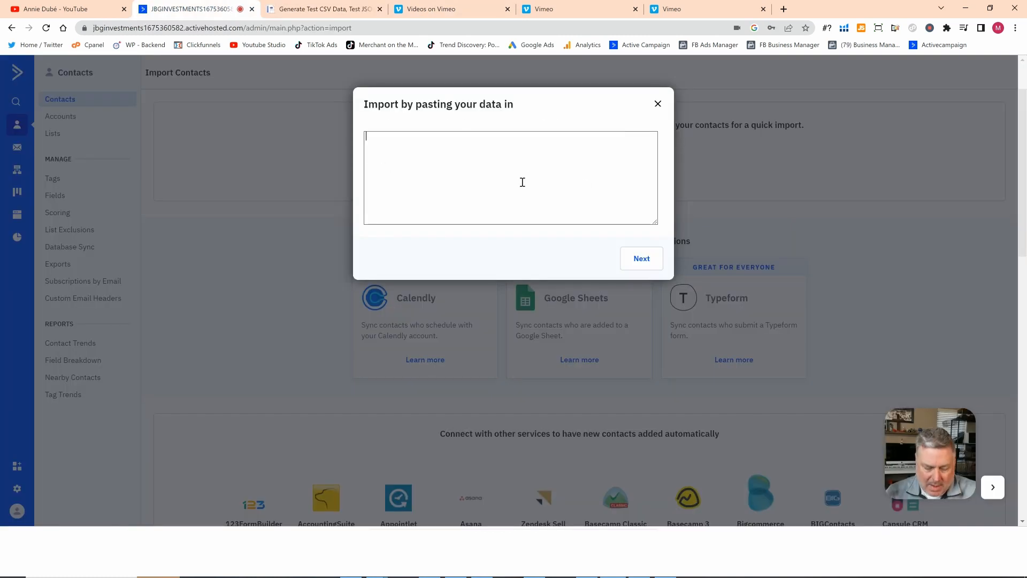
pyautogui.hotkey('ctrl', 'v')
pyautogui.click(639, 259)
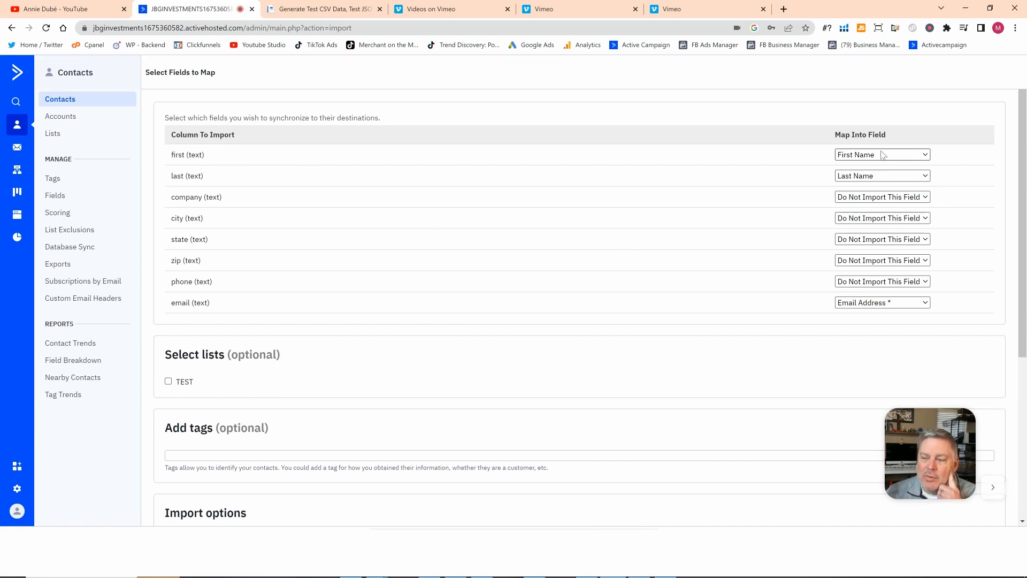
# Map the company column to a new text input custom field named Company.
pyautogui.click(872, 201)
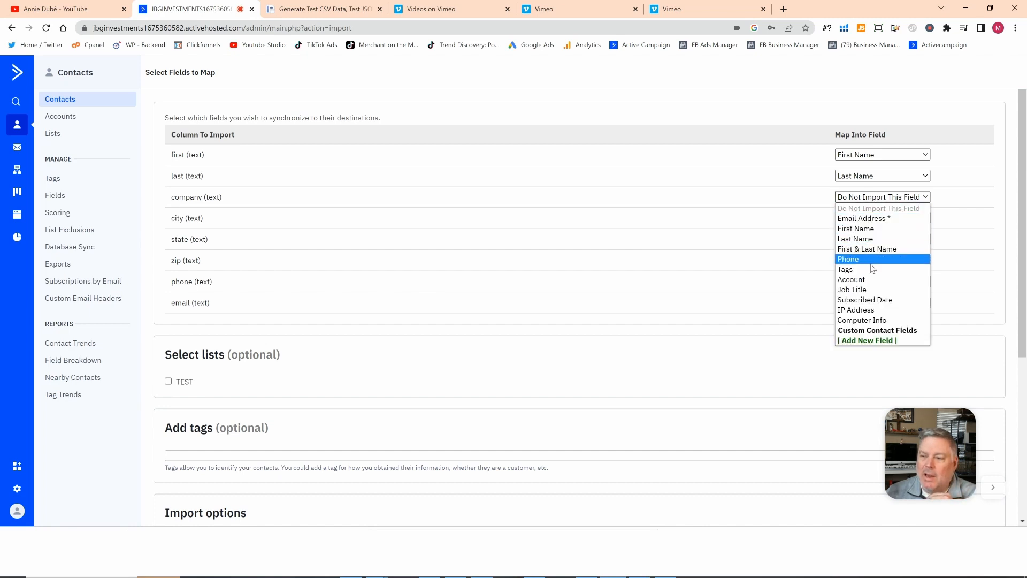
pyautogui.click(888, 341)
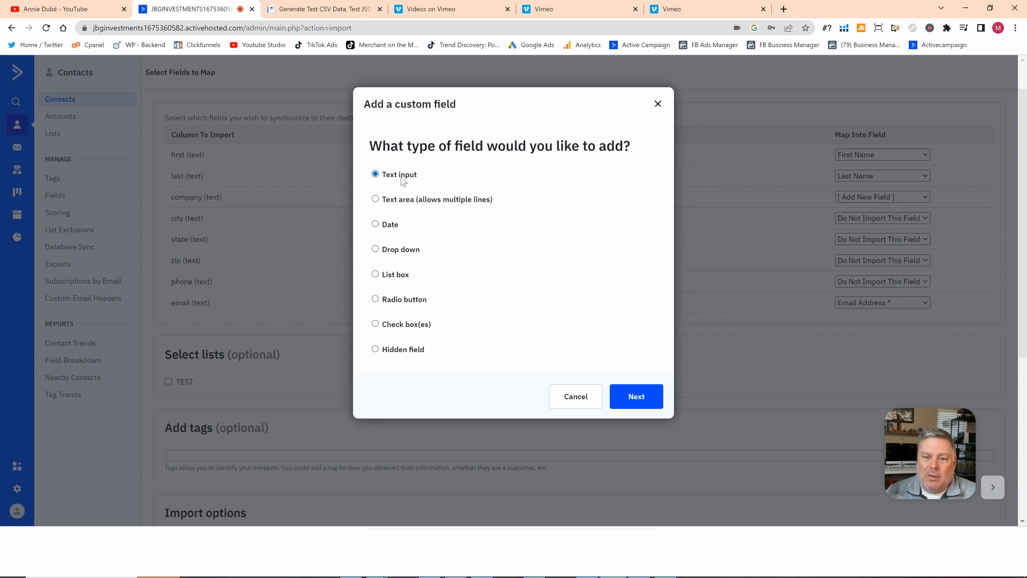
pyautogui.click(636, 401)
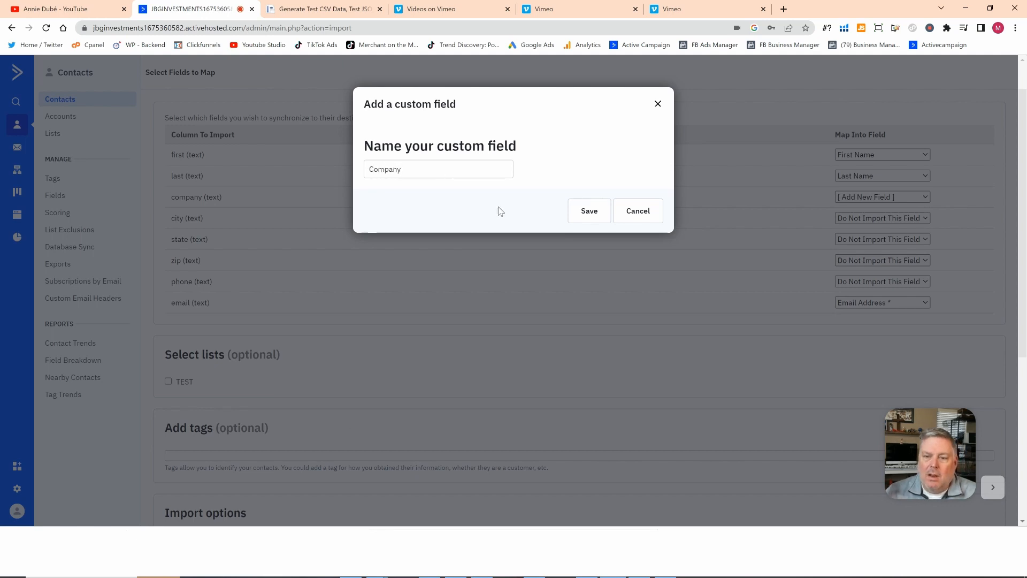
pyautogui.click(589, 210)
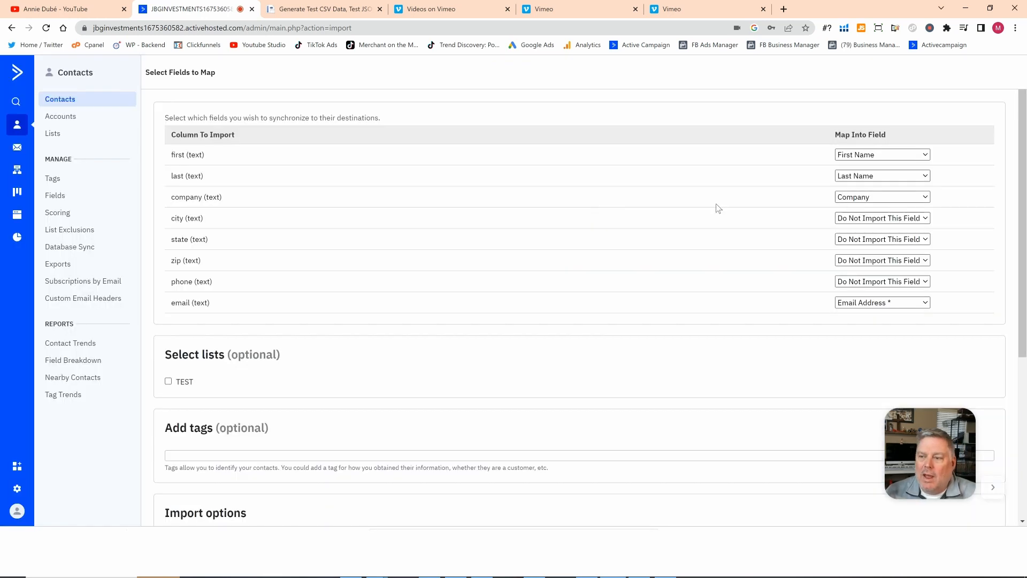
# Map the city column to a new text input custom field named City.
pyautogui.click(856, 218)
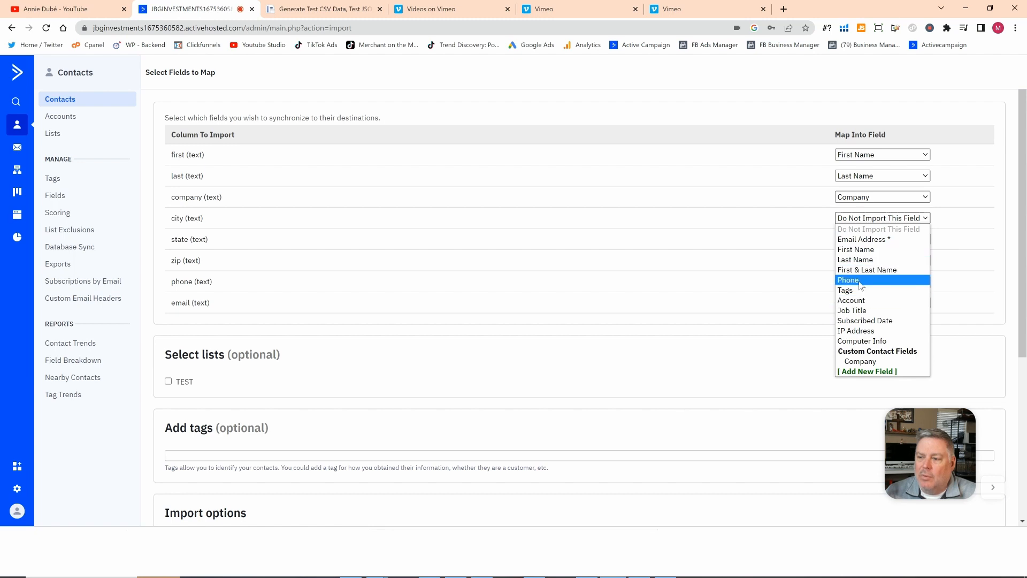
pyautogui.click(879, 372)
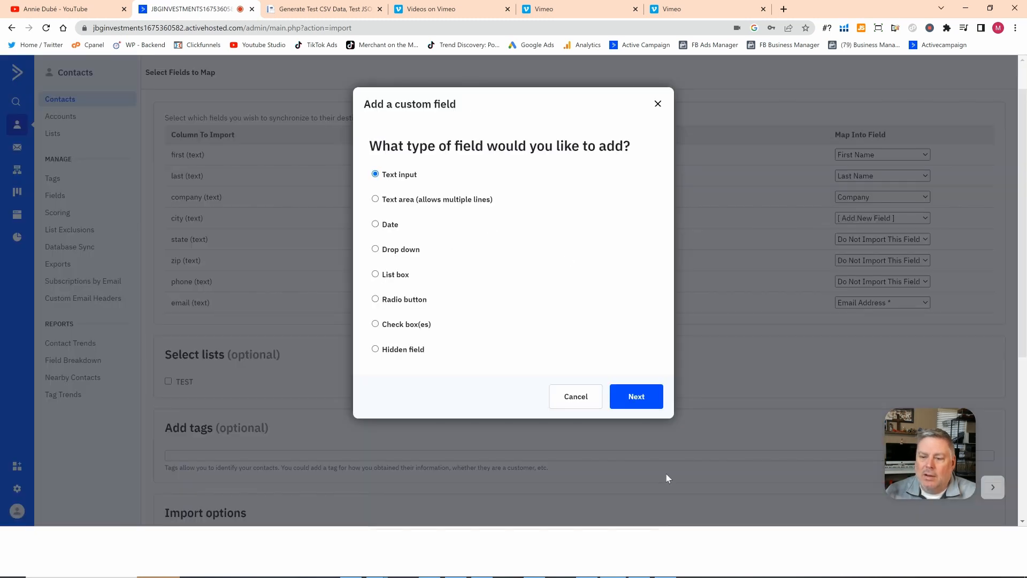
pyautogui.click(636, 397)
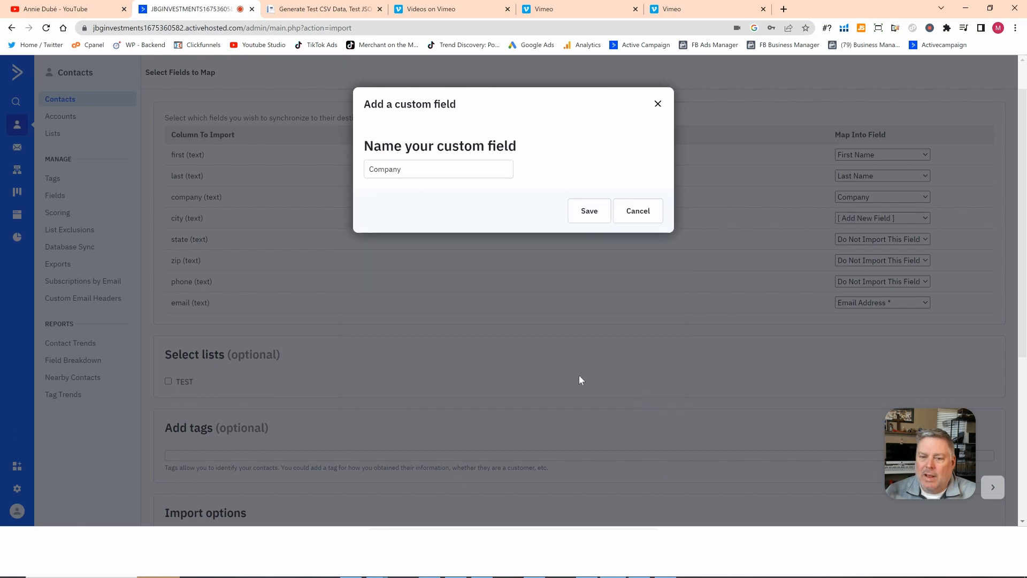
pyautogui.doubleClick(421, 169)
pyautogui.write('City')
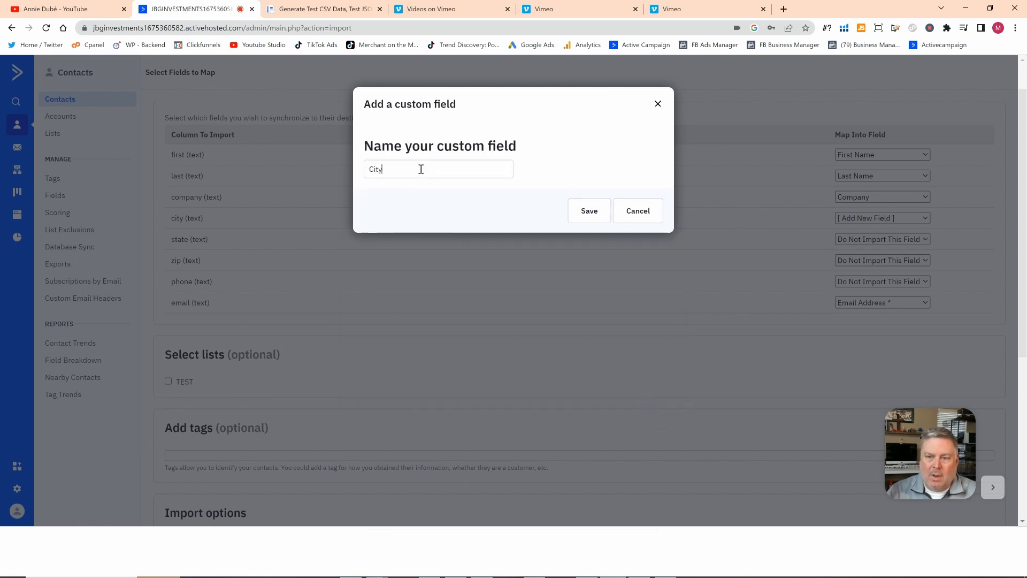
pyautogui.click(580, 214)
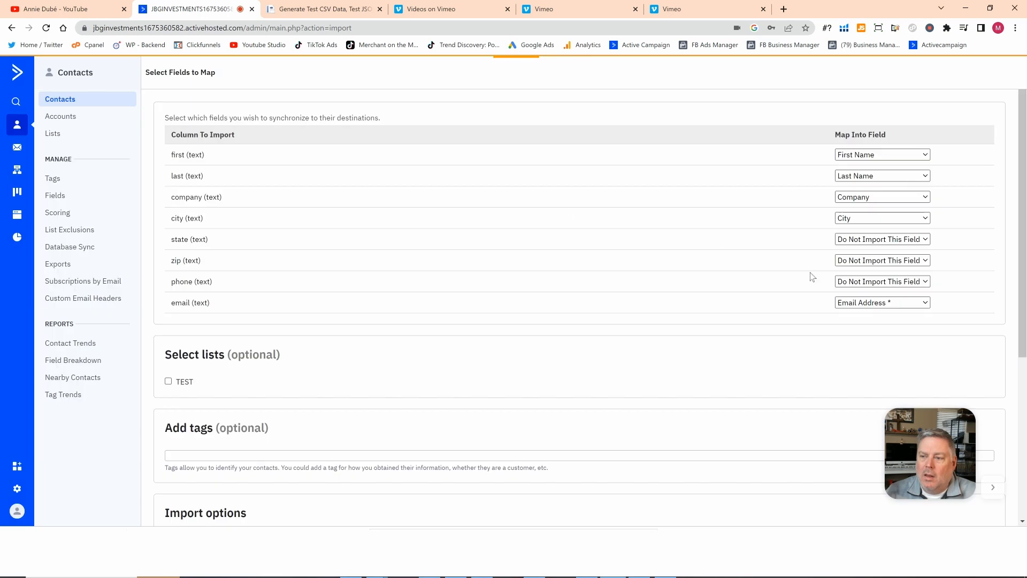
# Map the state column to a new text input custom field named State.
pyautogui.click(914, 240)
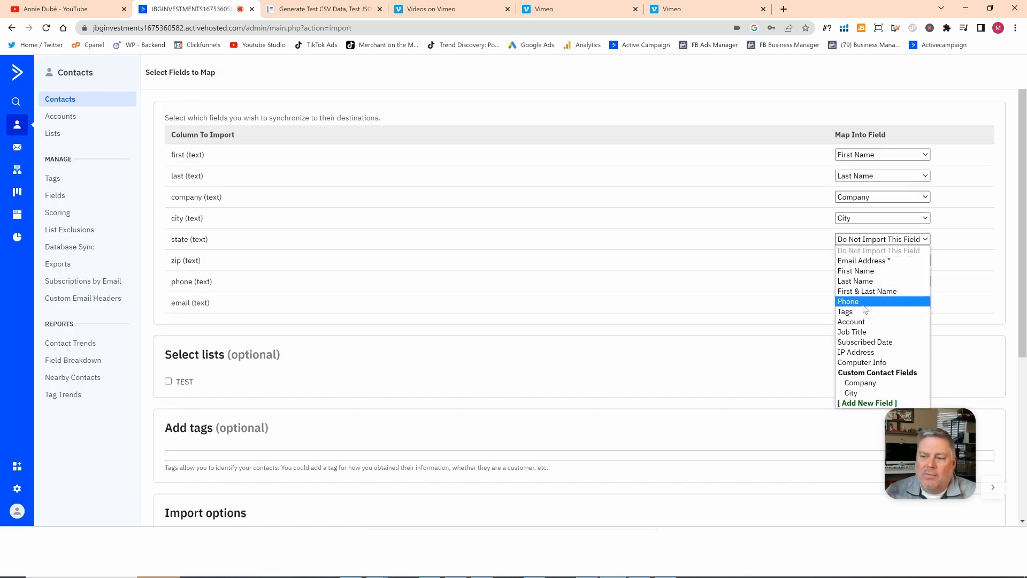
pyautogui.click(854, 403)
pyautogui.click(636, 394)
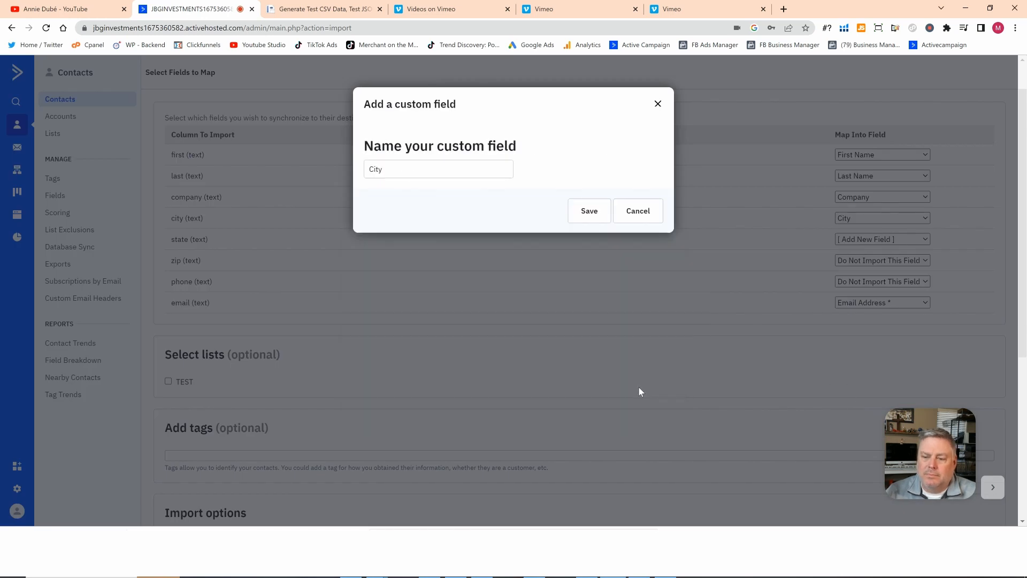
pyautogui.write('State')
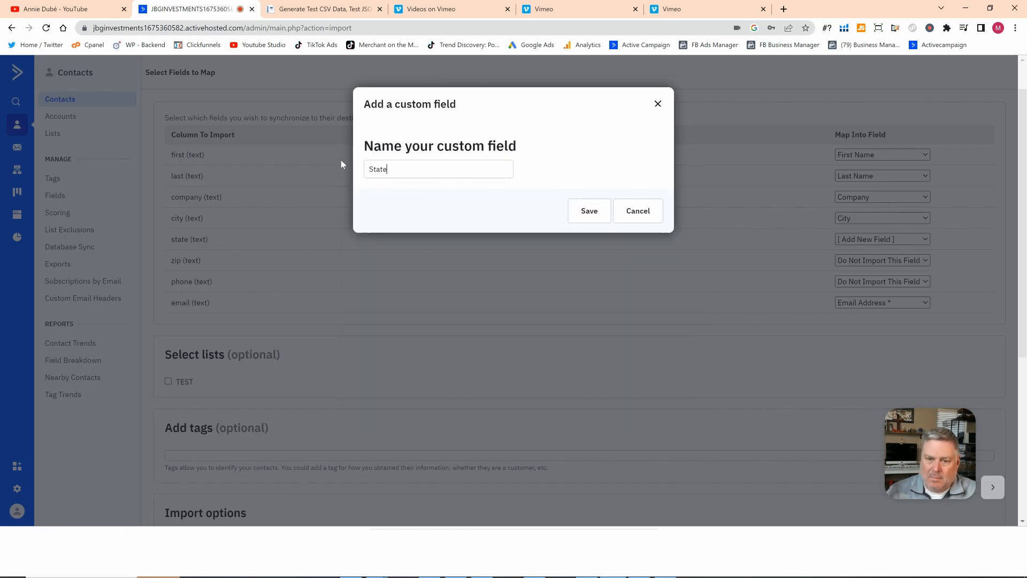
pyautogui.click(586, 213)
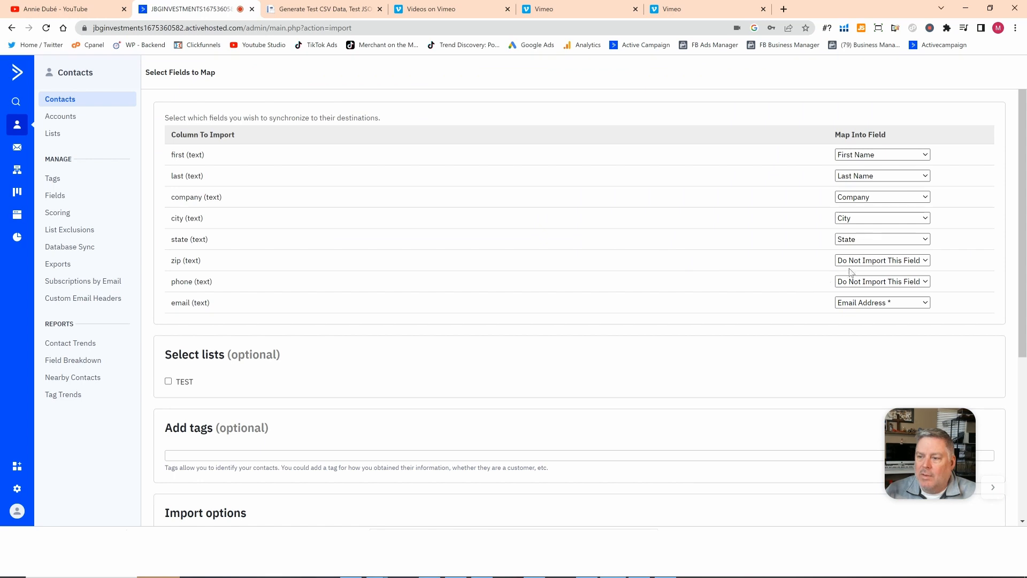
# Map the zip column to a new text input custom field named Zip, and the phone column to the standard Phone field.
pyautogui.click(913, 262)
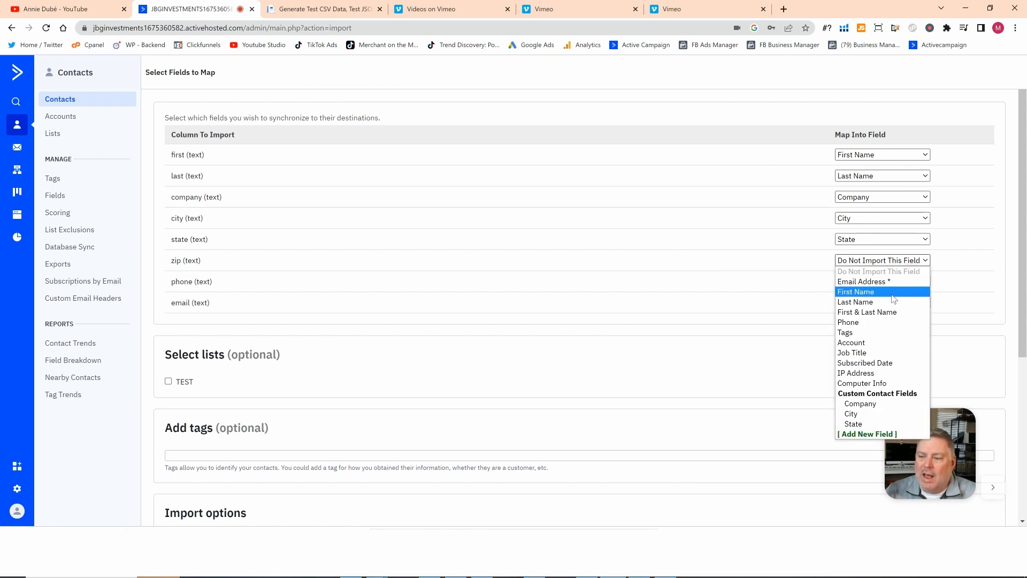
pyautogui.click(867, 435)
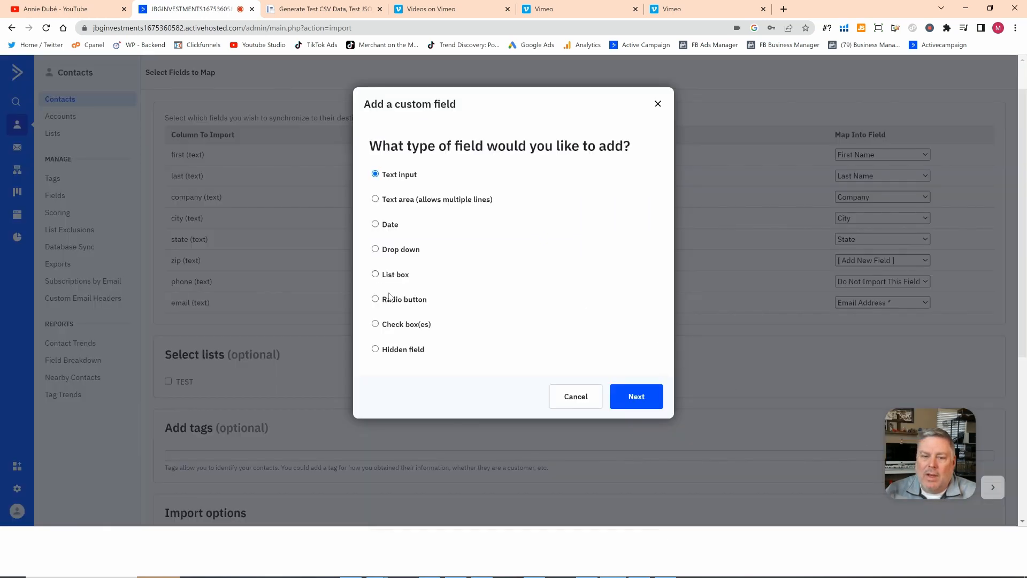
pyautogui.click(613, 400)
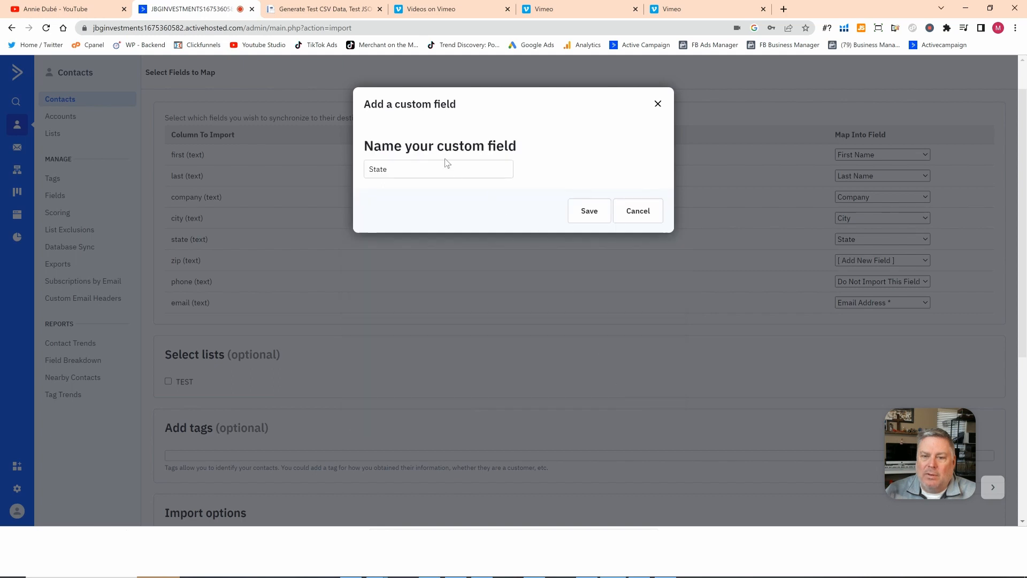
pyautogui.moveTo(415, 163); pyautogui.dragTo(323, 165)
pyautogui.write('Zip')
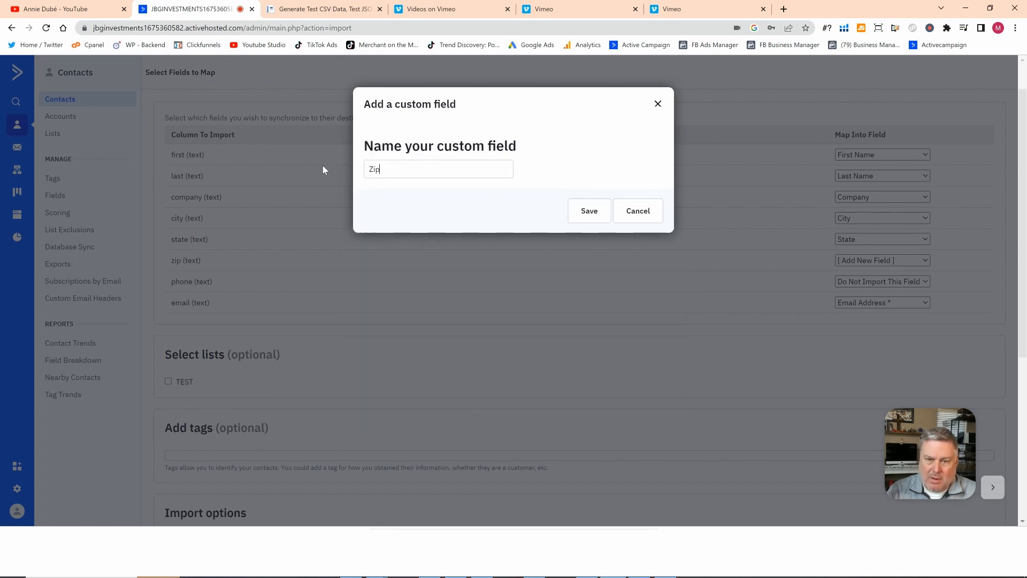
pyautogui.click(580, 219)
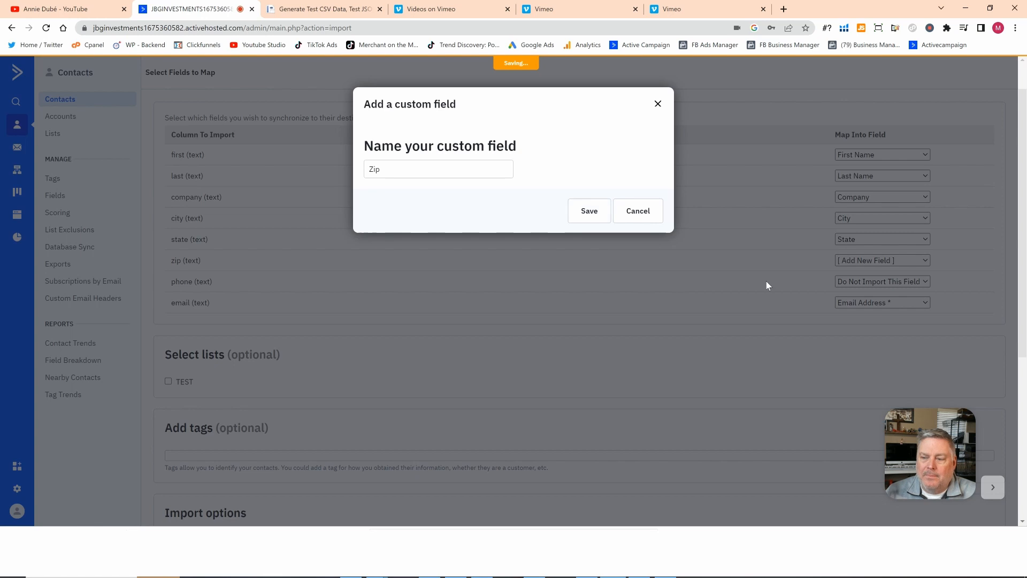
pyautogui.click(899, 281)
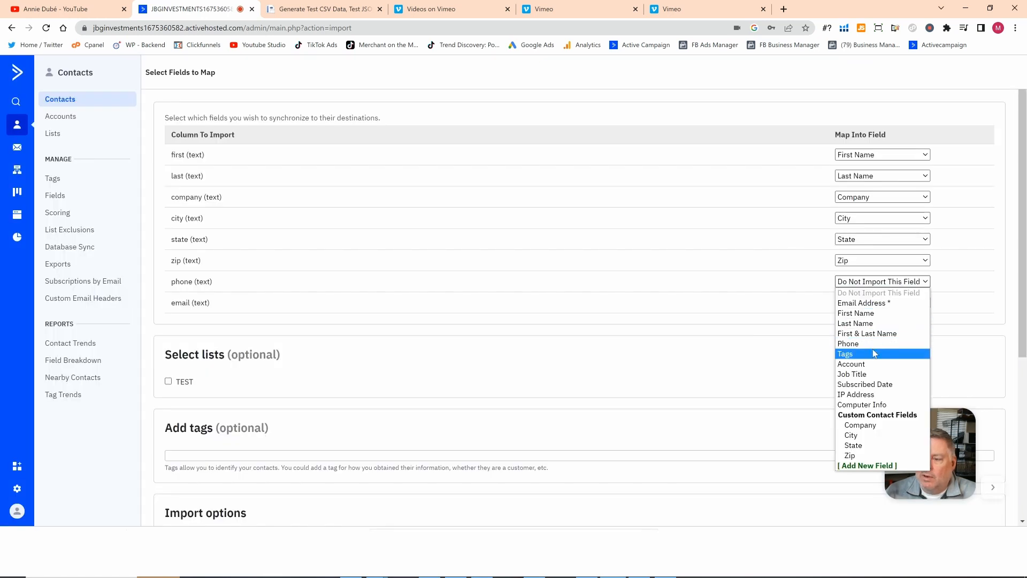
pyautogui.click(874, 343)
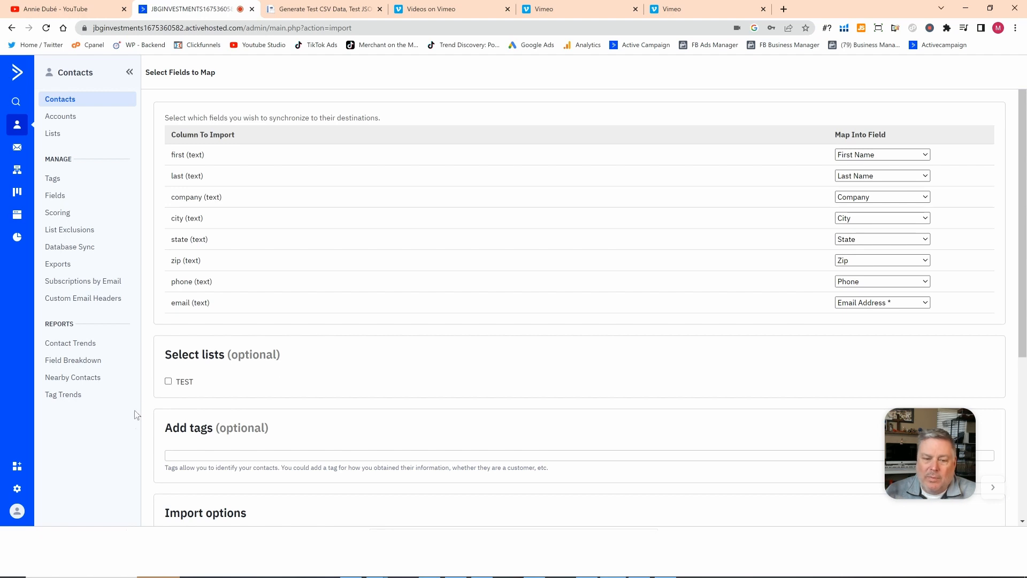
# Assign the import to the TEST list and add the tags "020323 - Import", "Customer" and "High Value".
pyautogui.scroll(-4, 394, 447)
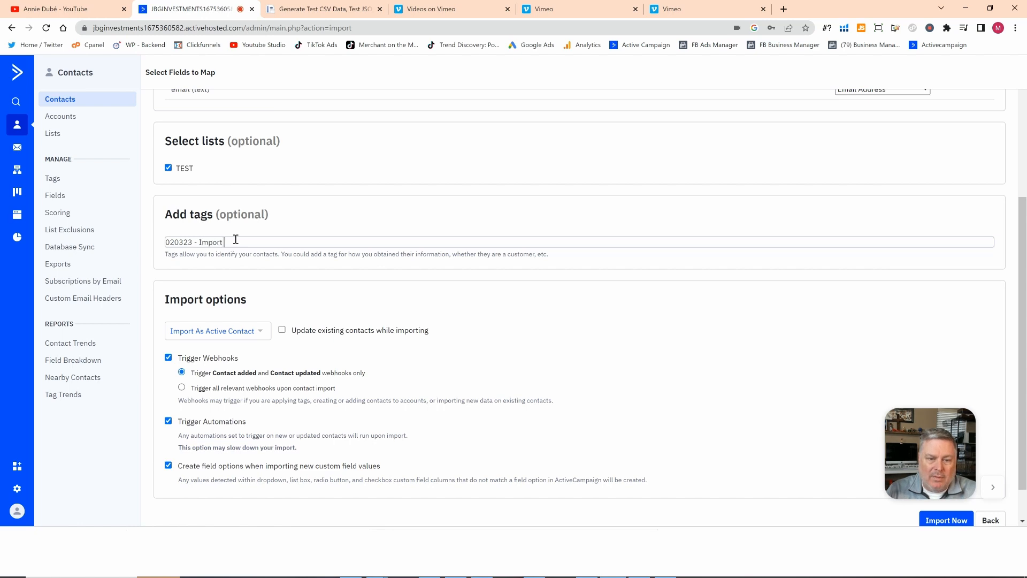
pyautogui.press('Return')
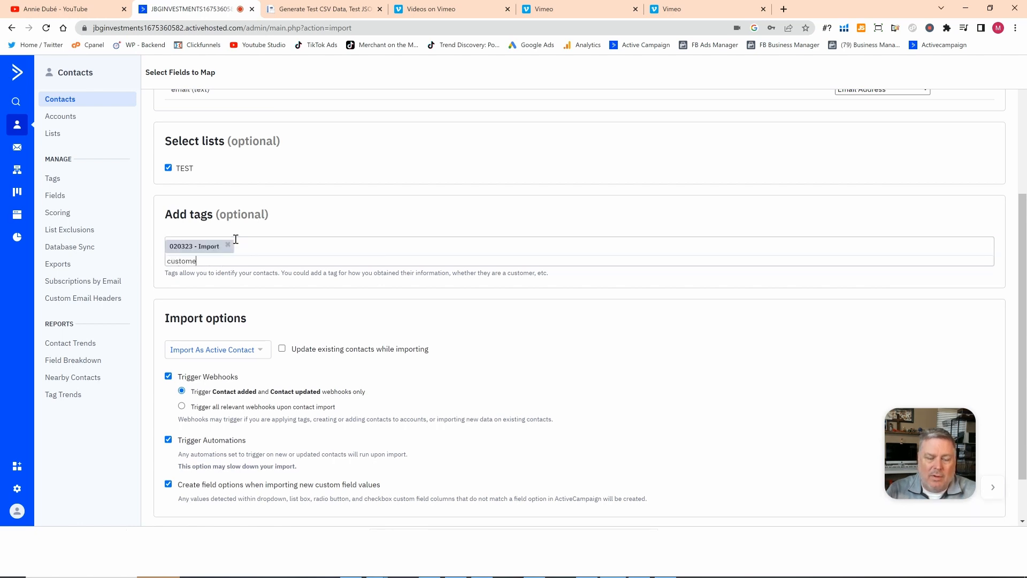
pyautogui.write('Customer')
pyautogui.press('Return')
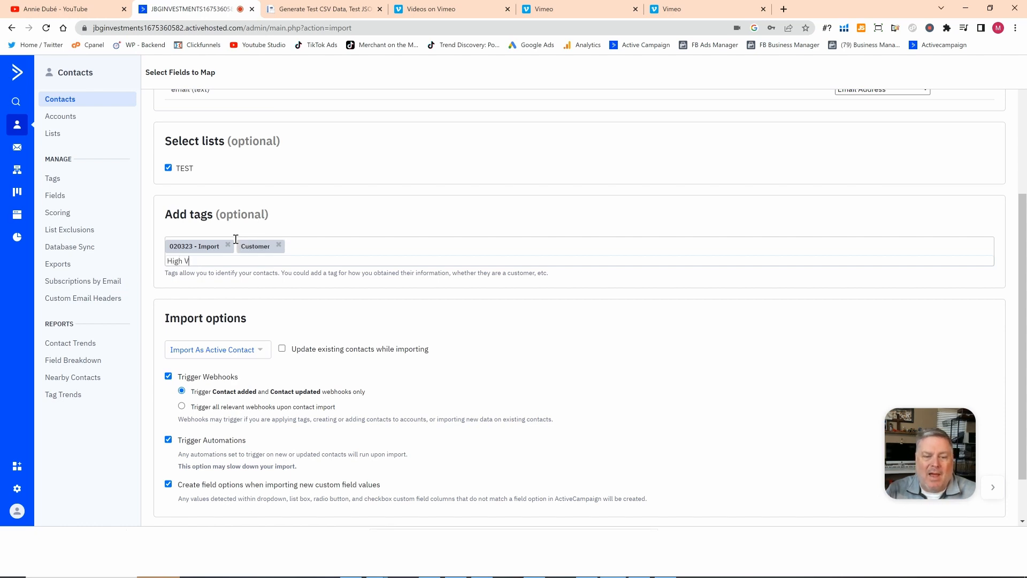
pyautogui.press('Return')
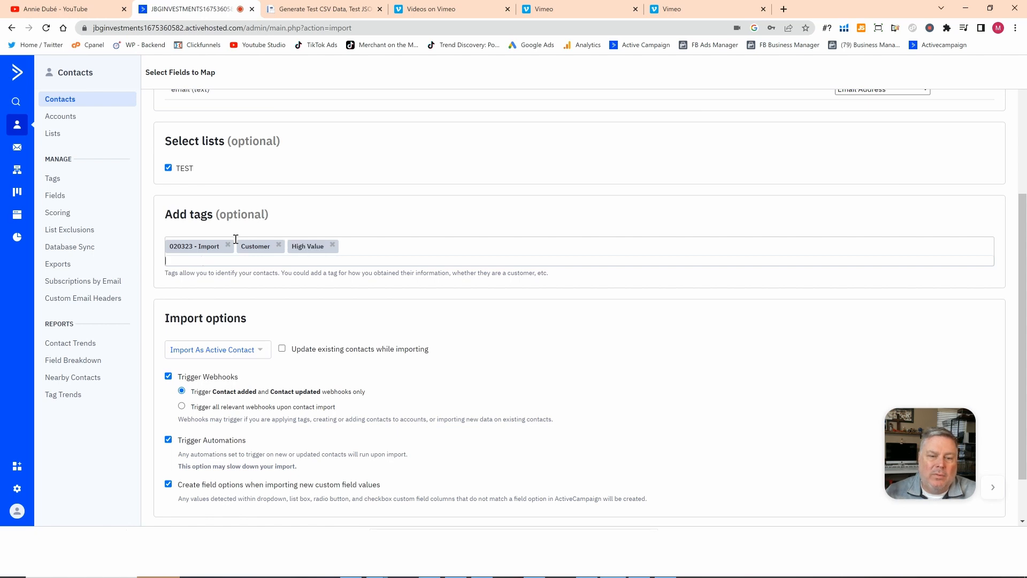
# Check the import status choices, keep Import As Active Contact, and start the import.
pyautogui.click(229, 350)
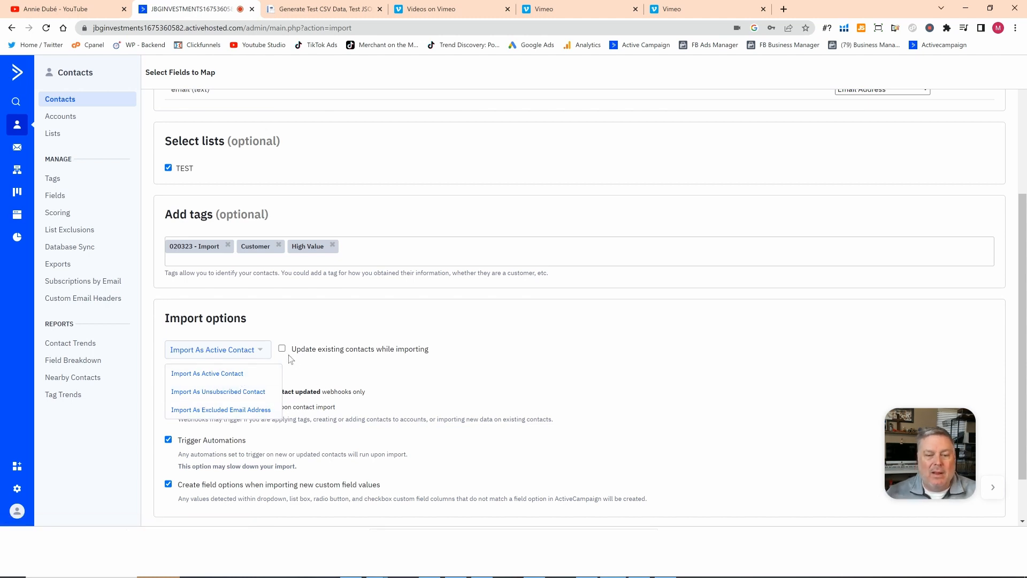
pyautogui.click(321, 368)
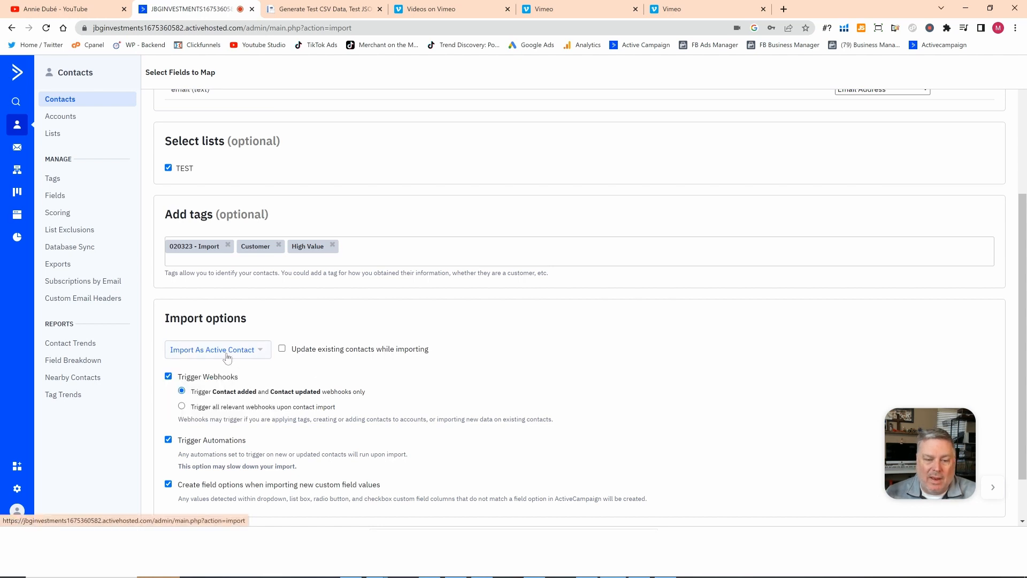
pyautogui.scroll(-1, 251, 390)
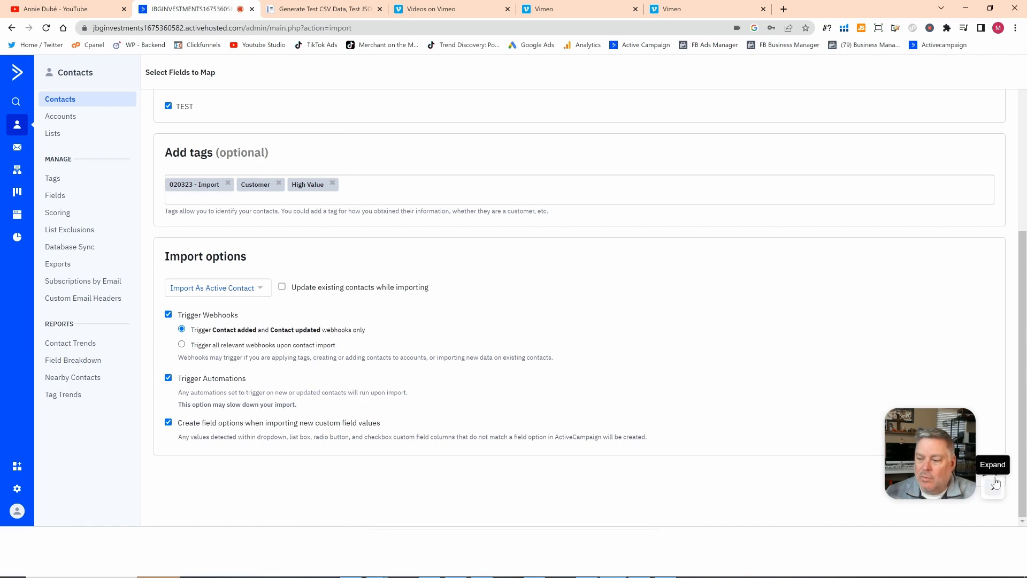
pyautogui.moveTo(926, 436); pyautogui.dragTo(930, 340)
pyautogui.click(944, 478)
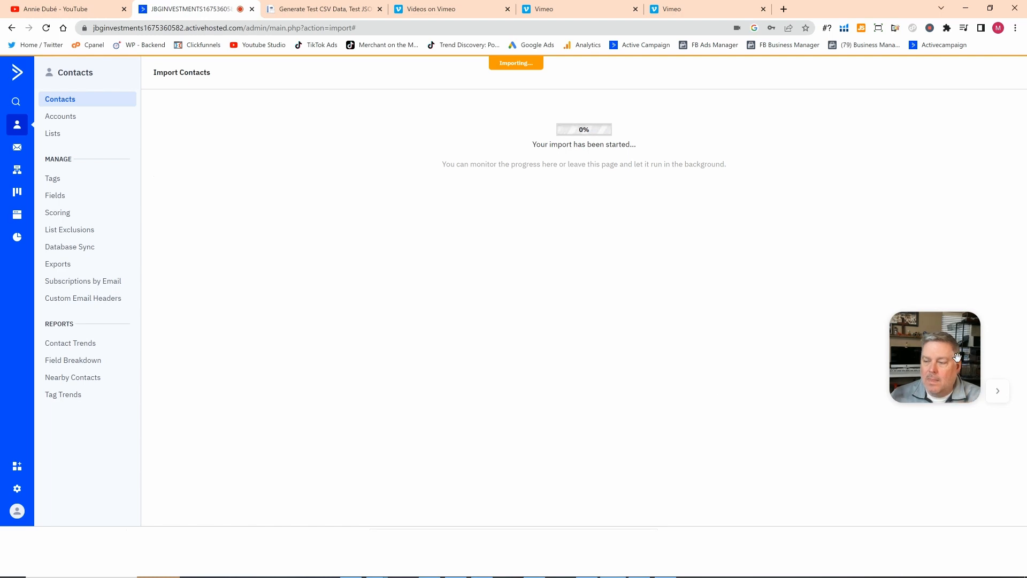
pyautogui.click(997, 390)
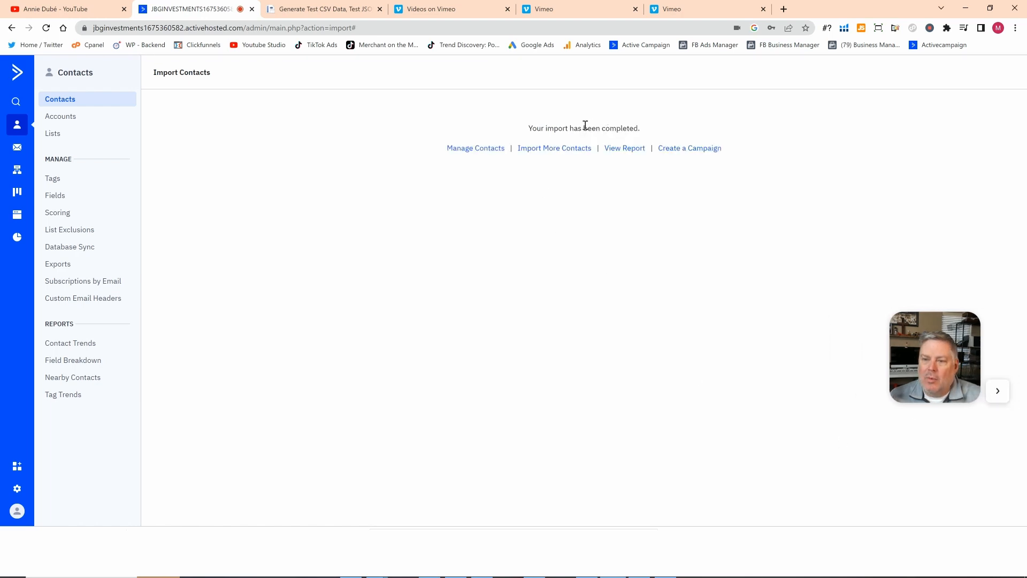
# Open the contacts list and examine the first imported contact's details, tags and list membership.
pyautogui.click(465, 150)
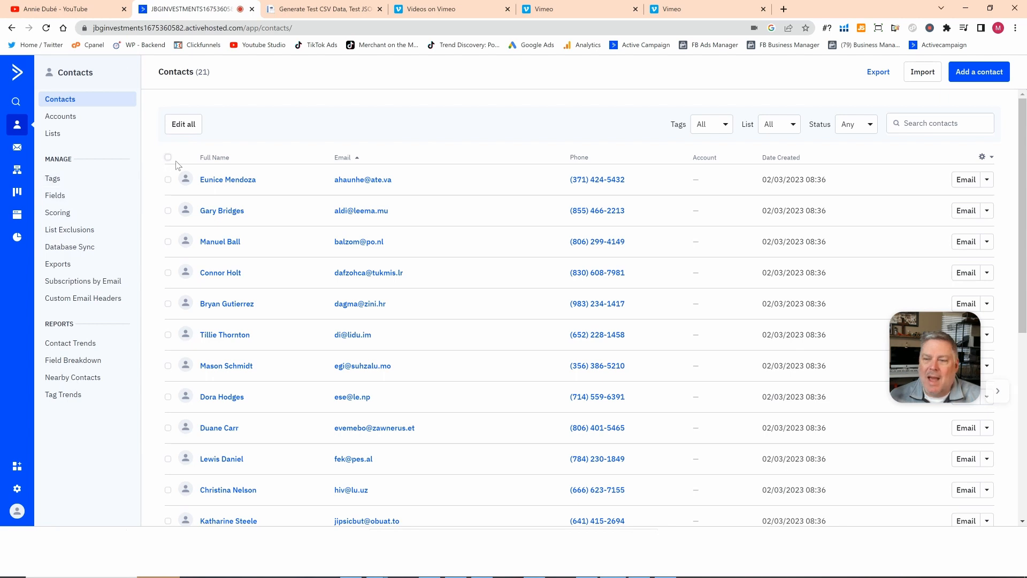
pyautogui.click(228, 179)
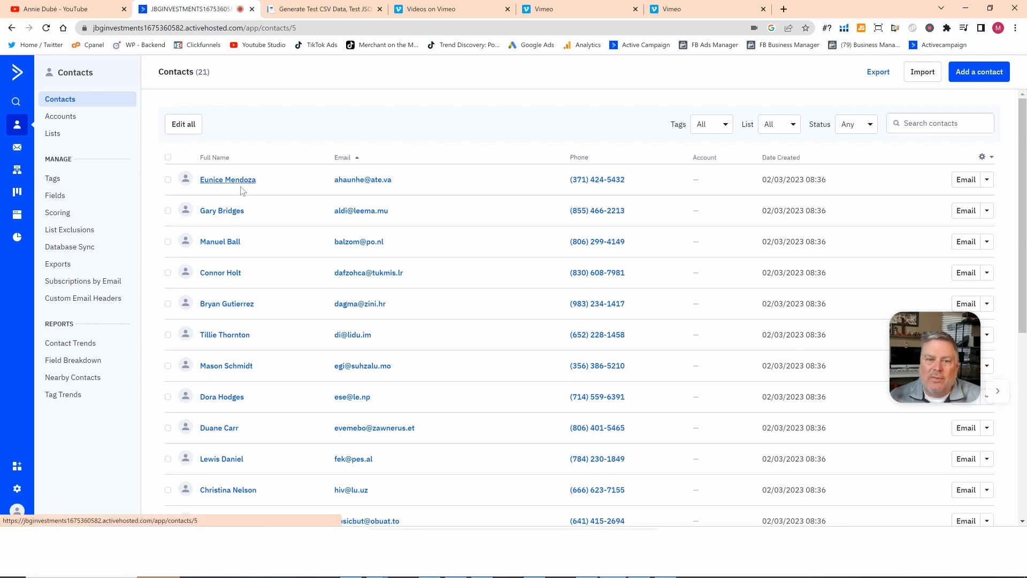
pyautogui.scroll(-2, 298, 309)
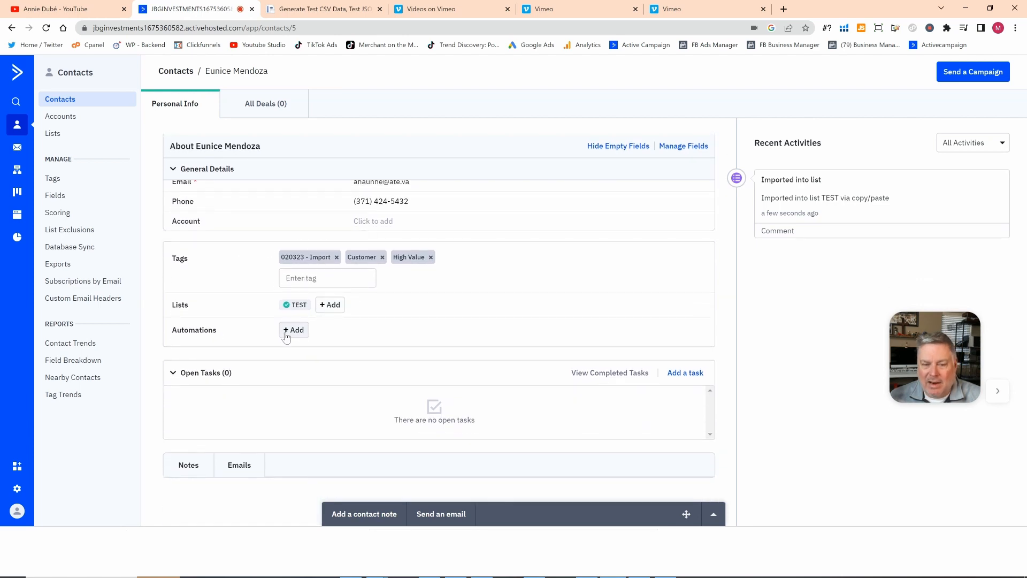
pyautogui.scroll(-1, 518, 455)
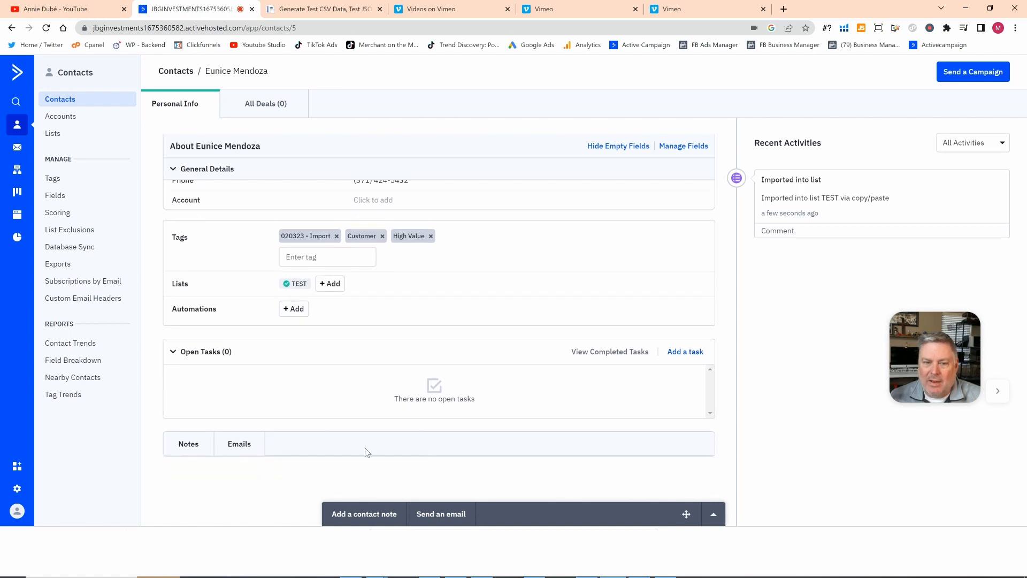
pyautogui.scroll(3, 361, 410)
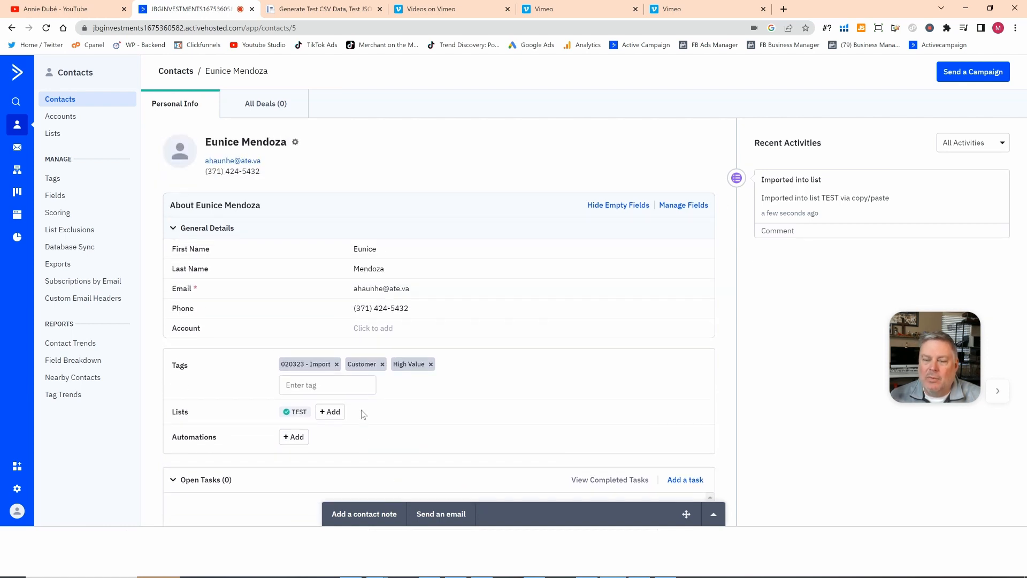
# Return to the contacts list, select all listed contacts except the second and fifth, and view the bulk edit actions without applying any.
pyautogui.click(66, 102)
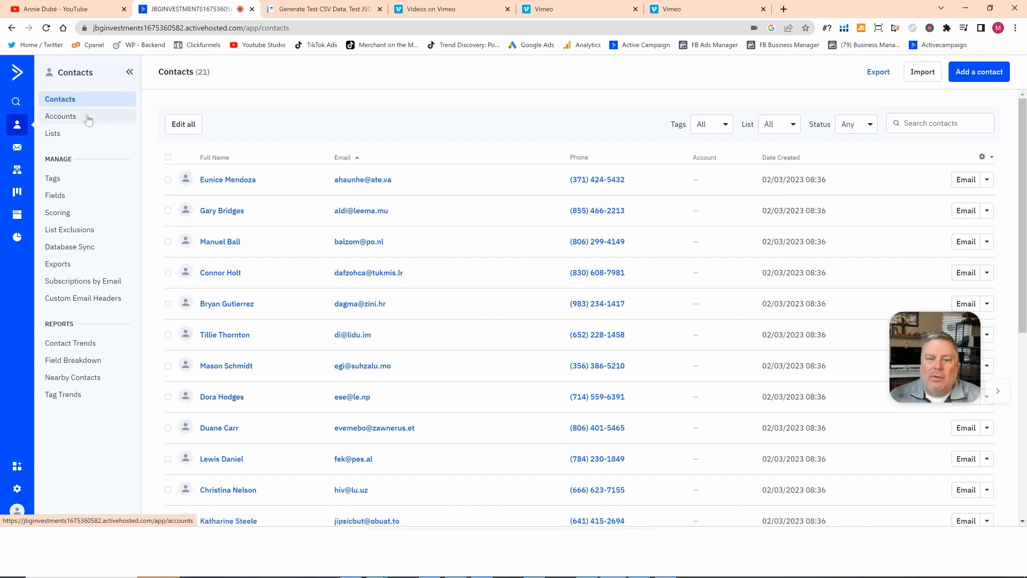
pyautogui.click(168, 156)
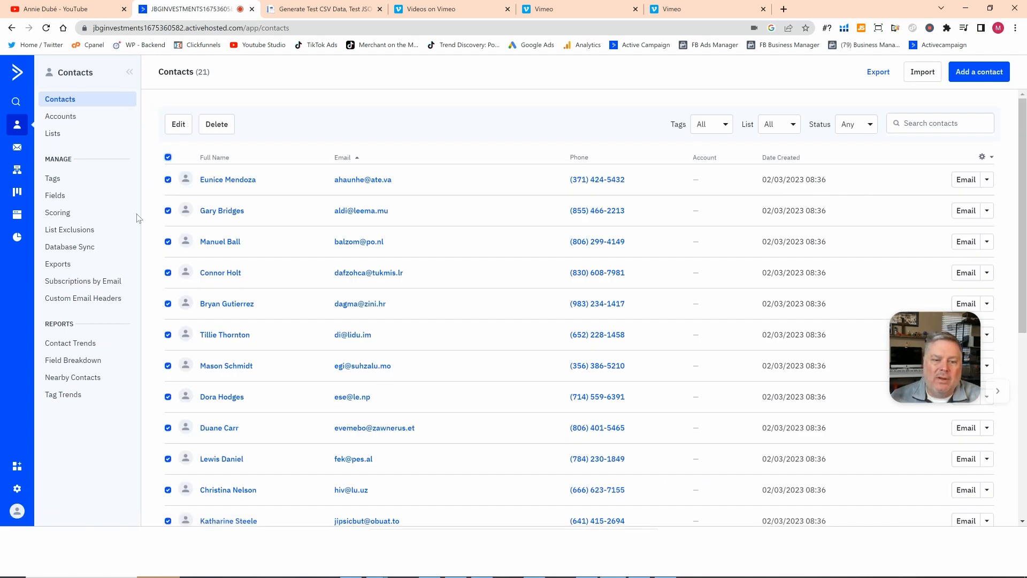
pyautogui.click(168, 210)
pyautogui.click(176, 129)
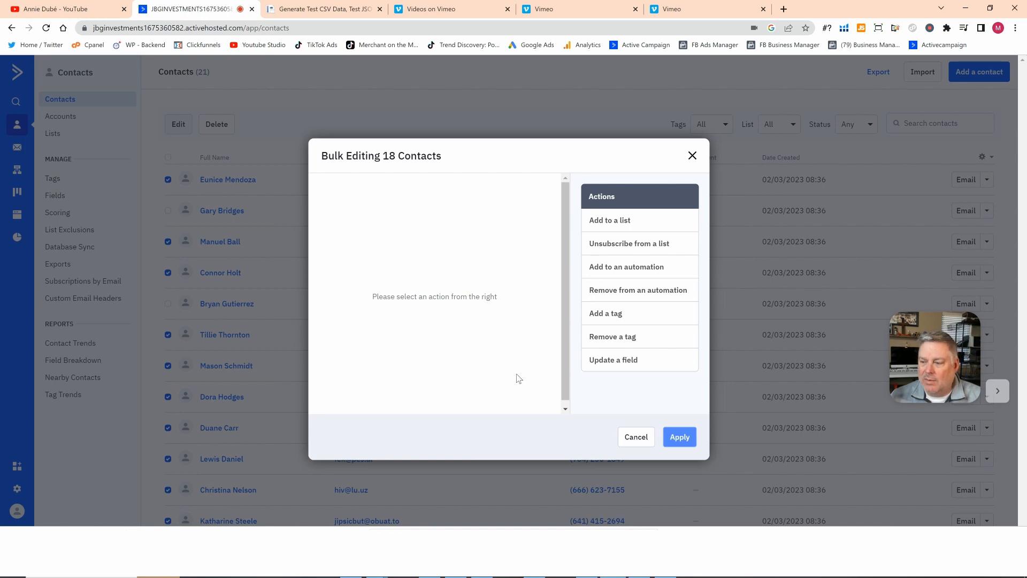
pyautogui.click(636, 437)
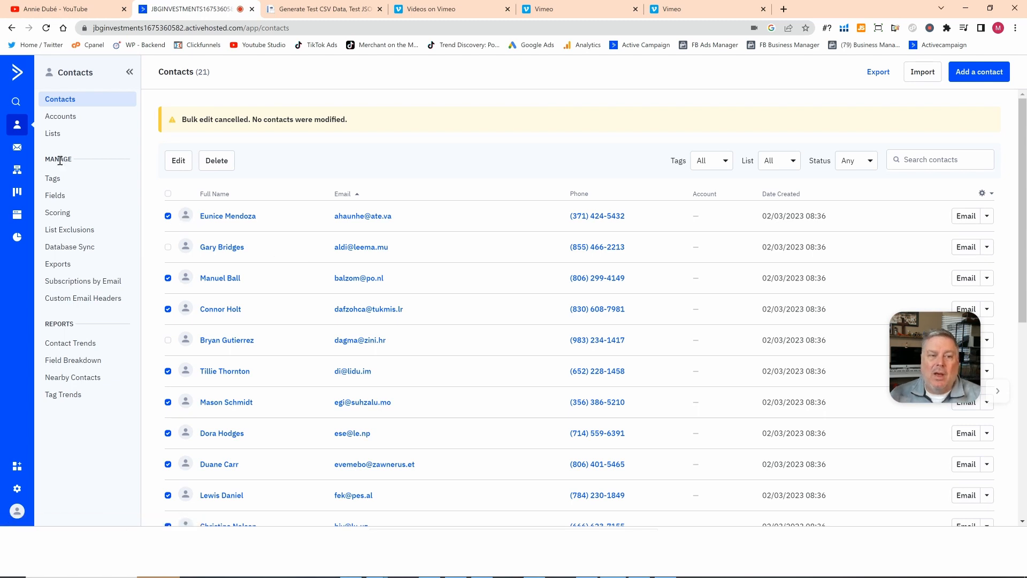
# Go to the lists of contacts and create a new list named "Customers".
pyautogui.click(58, 138)
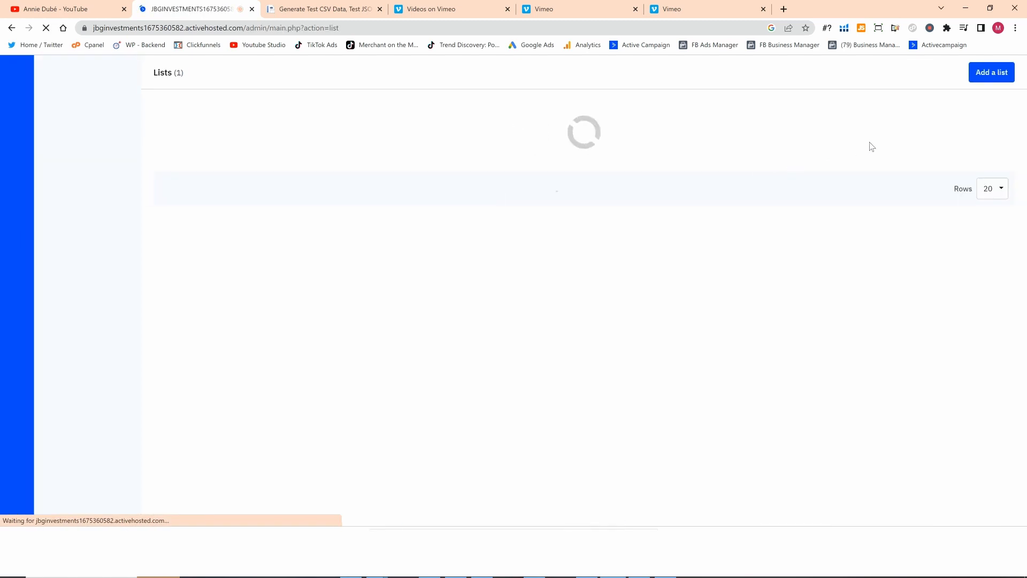
pyautogui.click(995, 72)
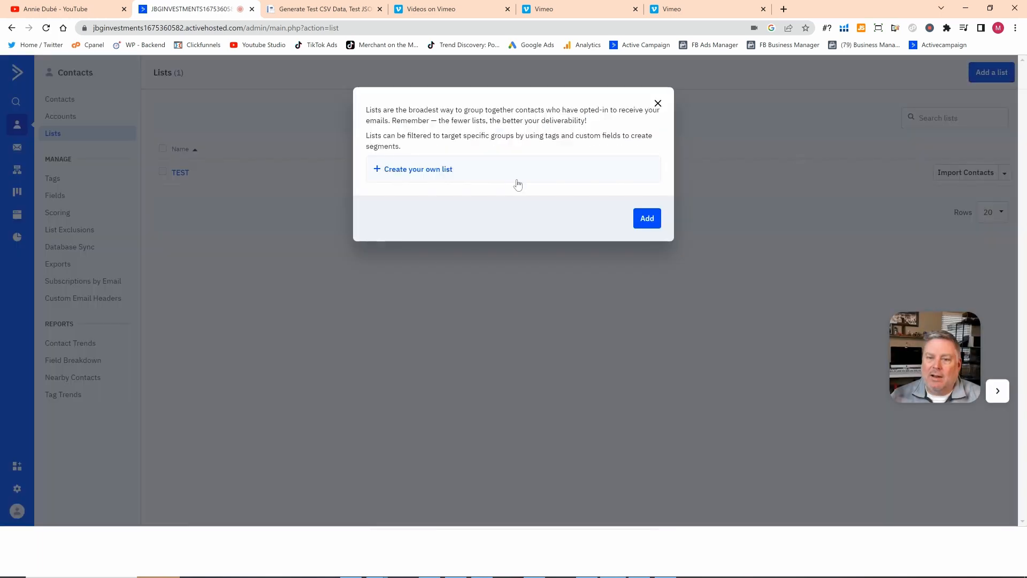
pyautogui.click(459, 176)
pyautogui.write('Customers')
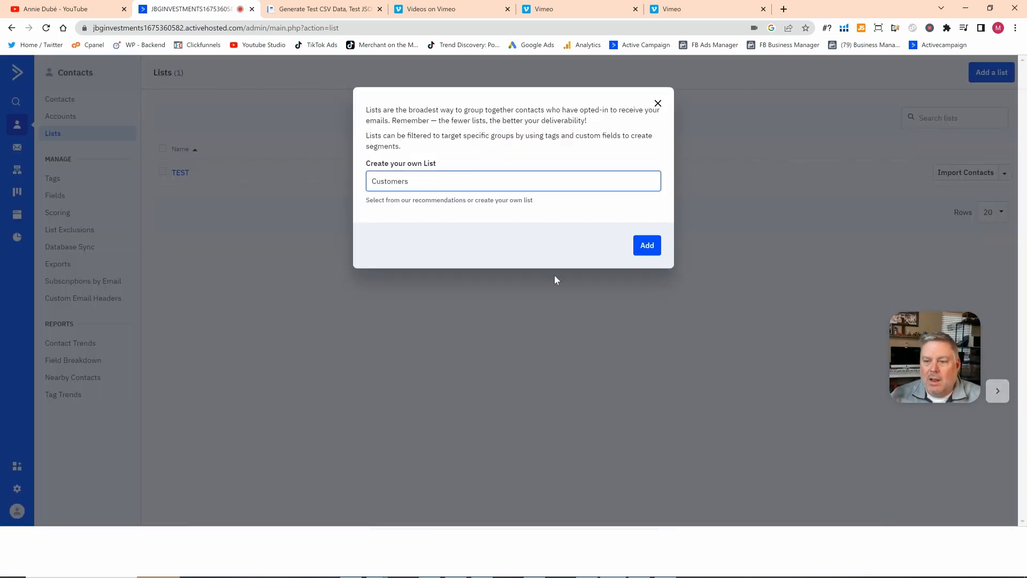
pyautogui.click(654, 244)
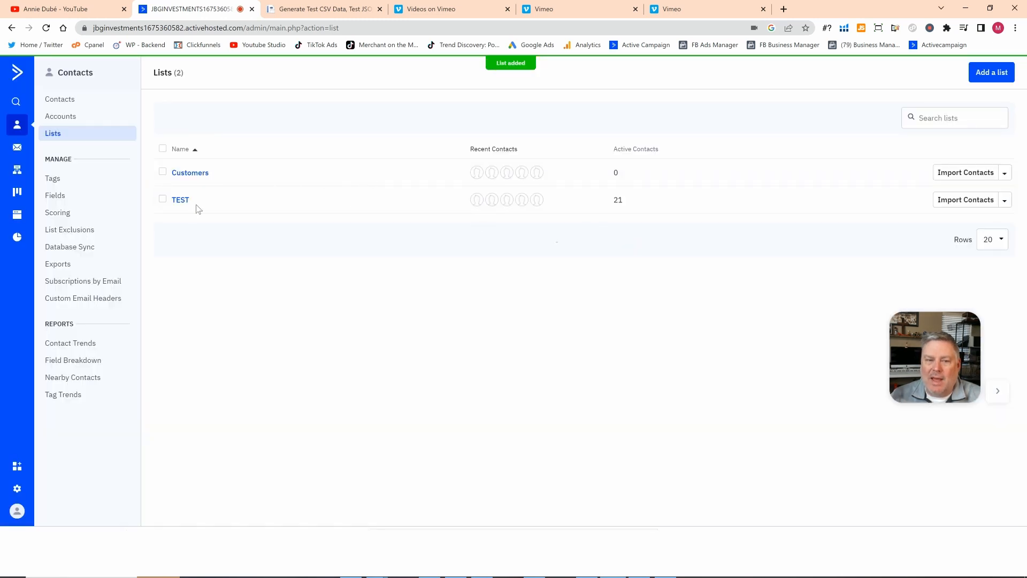
# Open the TEST list's contacts, select the second and sixth contacts, and bulk edit them to be added to the Customers list.
pyautogui.click(187, 202)
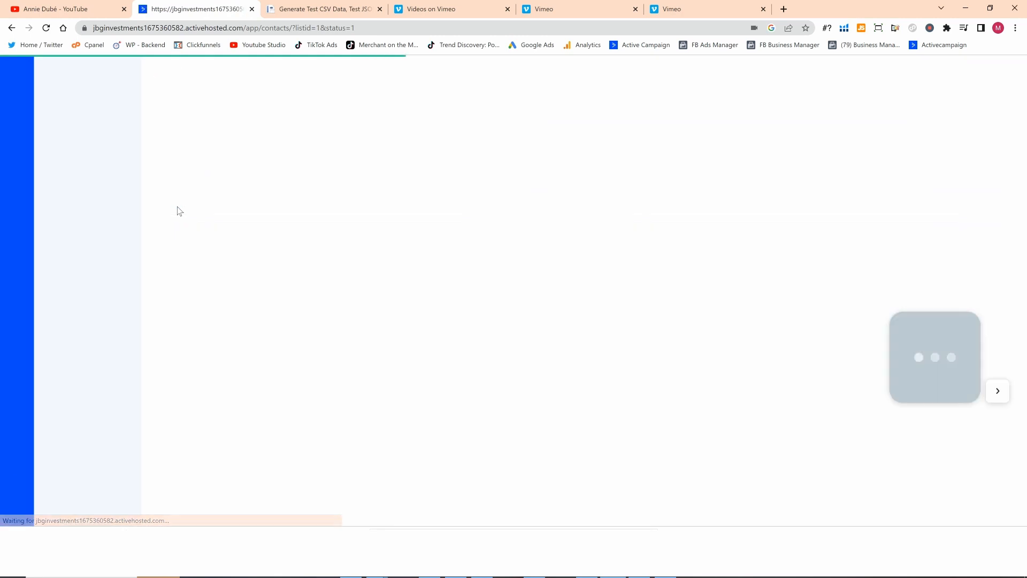
pyautogui.click(167, 211)
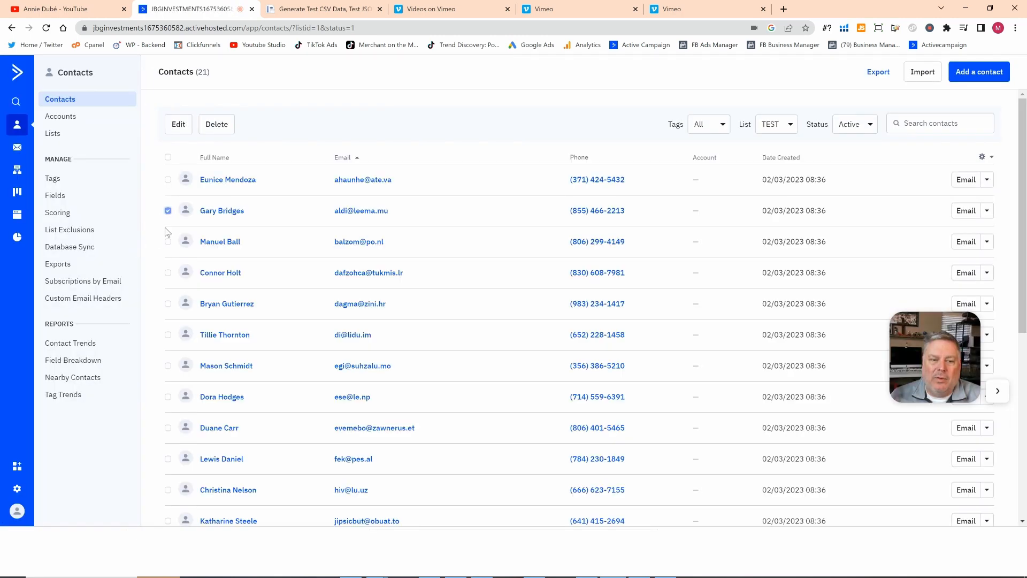
pyautogui.click(168, 335)
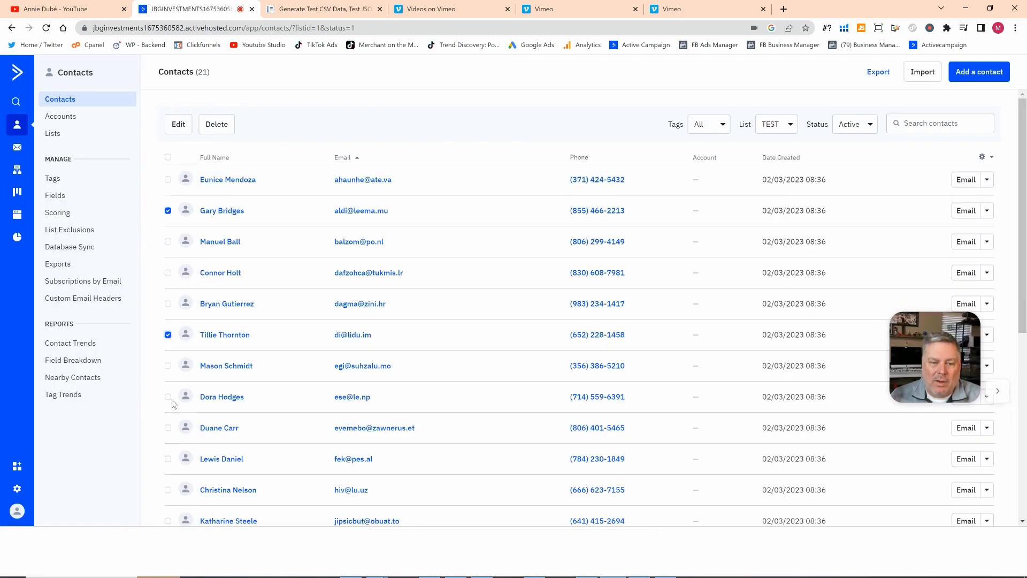
pyautogui.click(179, 125)
pyautogui.click(614, 230)
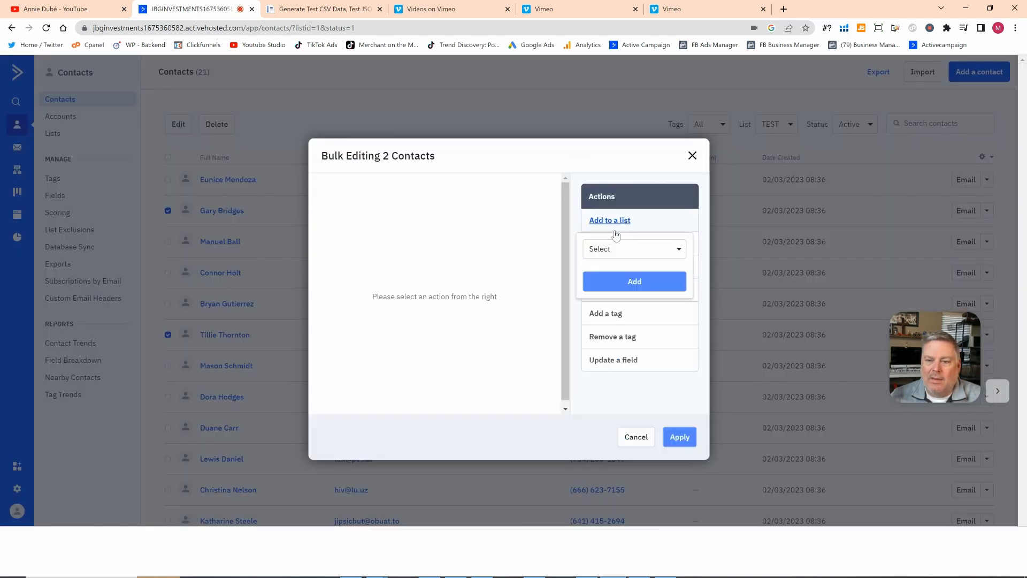
pyautogui.click(622, 250)
pyautogui.click(618, 323)
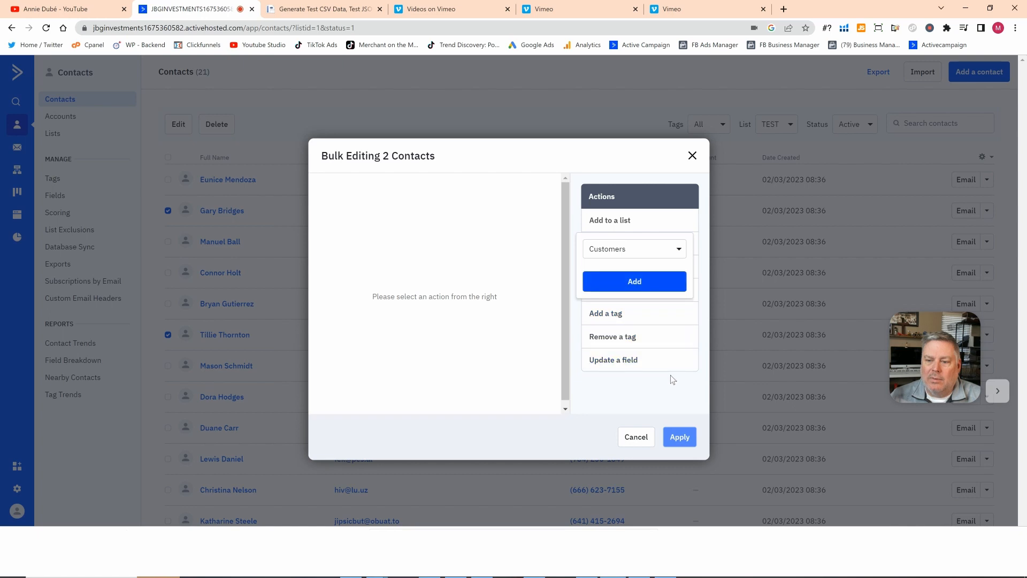
pyautogui.click(653, 284)
pyautogui.click(679, 437)
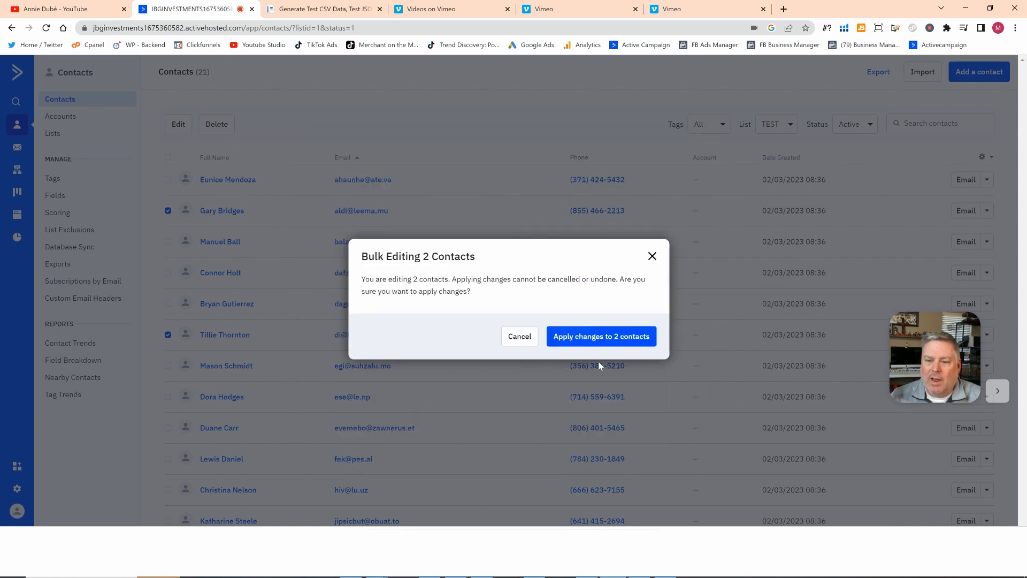
pyautogui.click(596, 343)
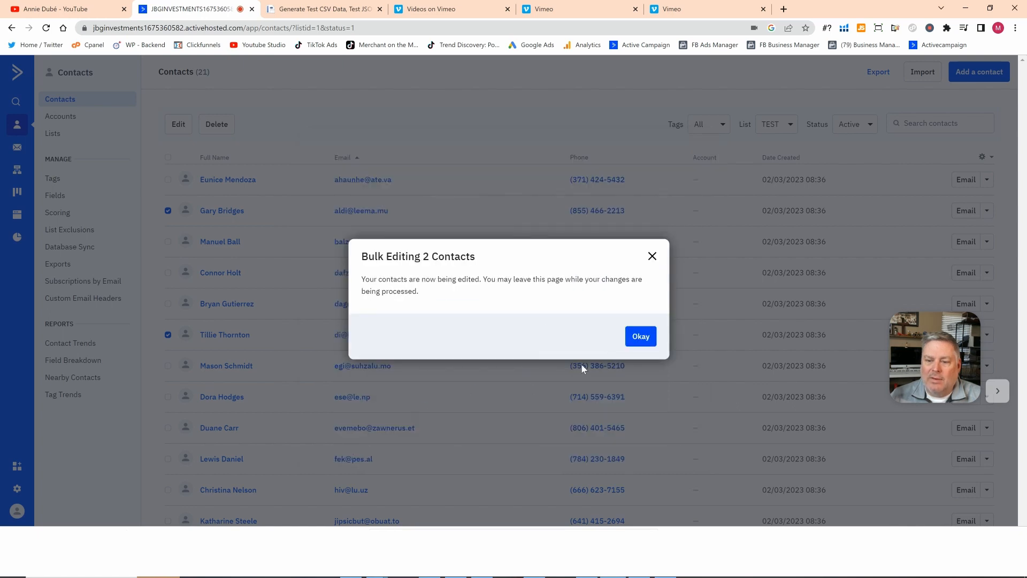
pyautogui.click(646, 339)
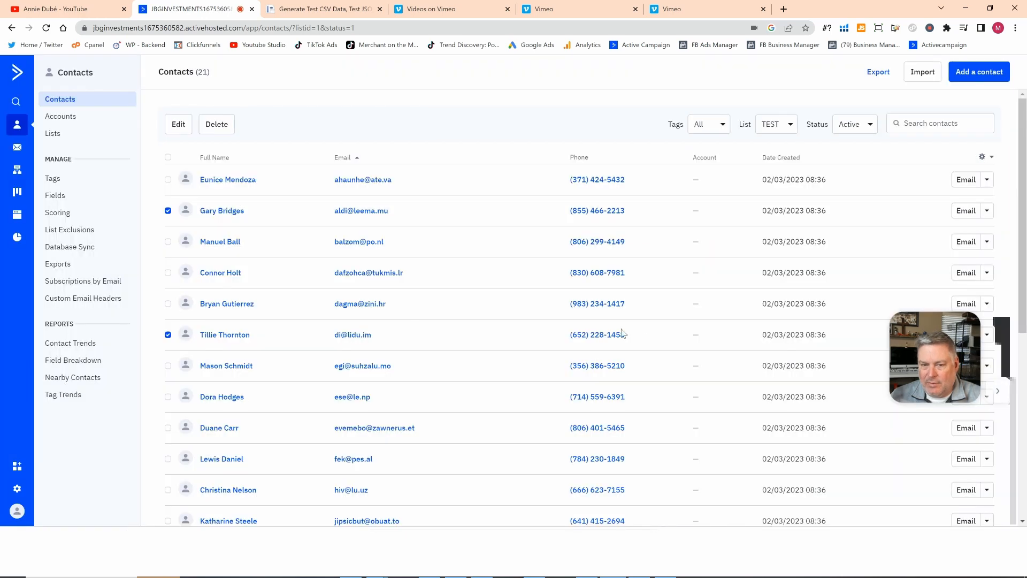
# Create a new Standard campaign named "02/03/23 - Sale Today" and continue to list selection.
pyautogui.click(17, 147)
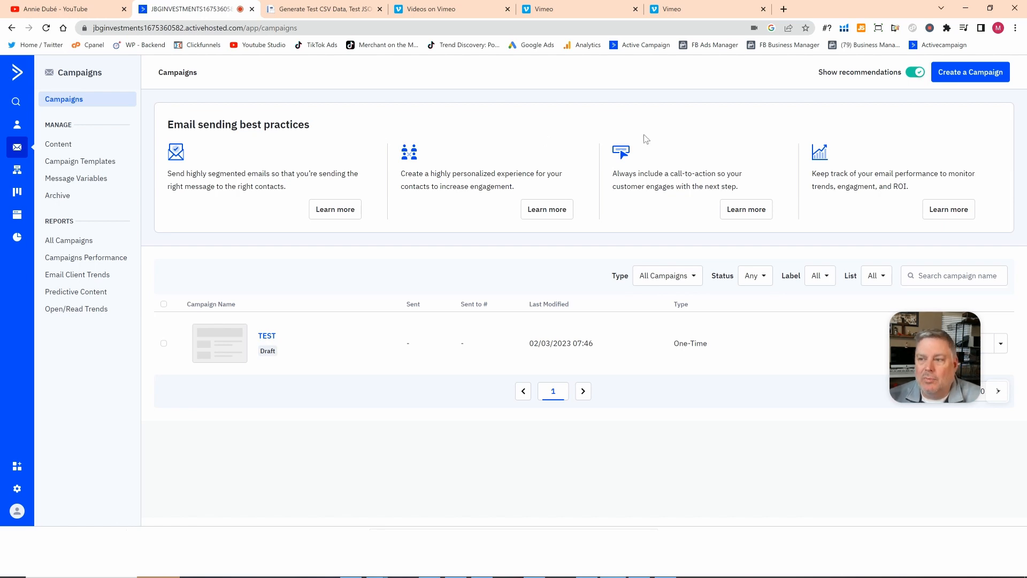
pyautogui.click(955, 75)
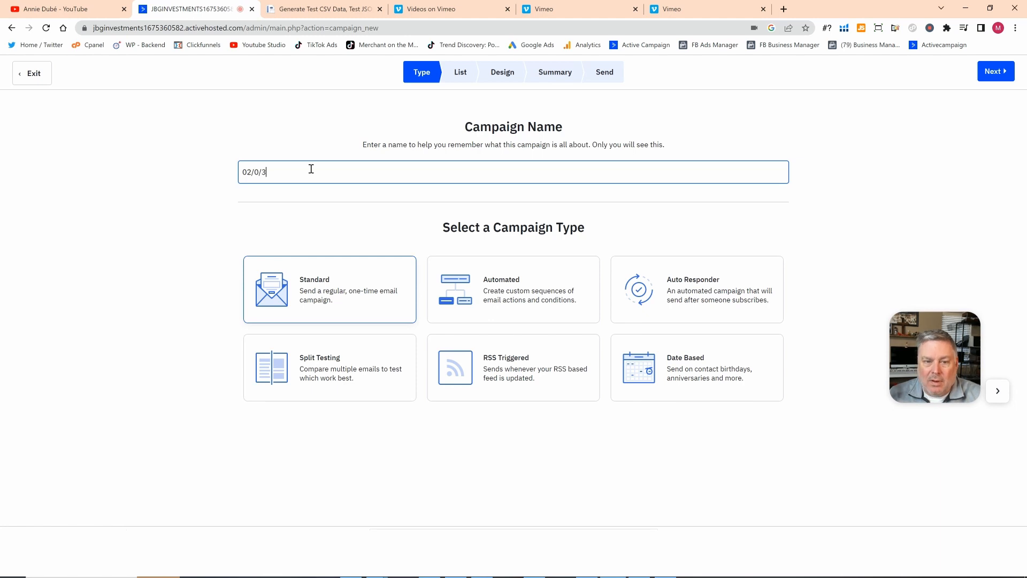
pyautogui.write('02/03/20')
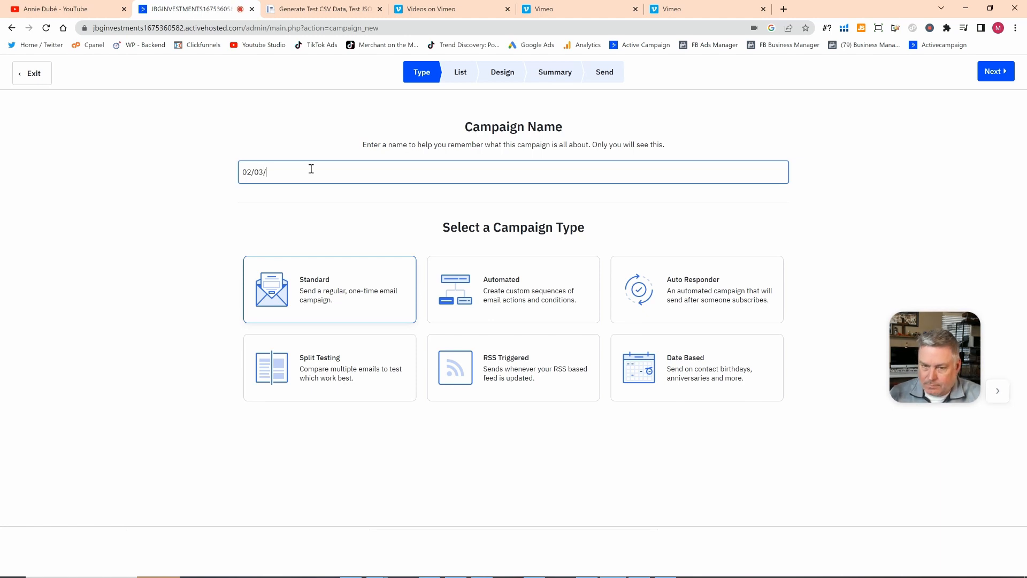
pyautogui.press('BackSpace')
pyautogui.write('3 -')
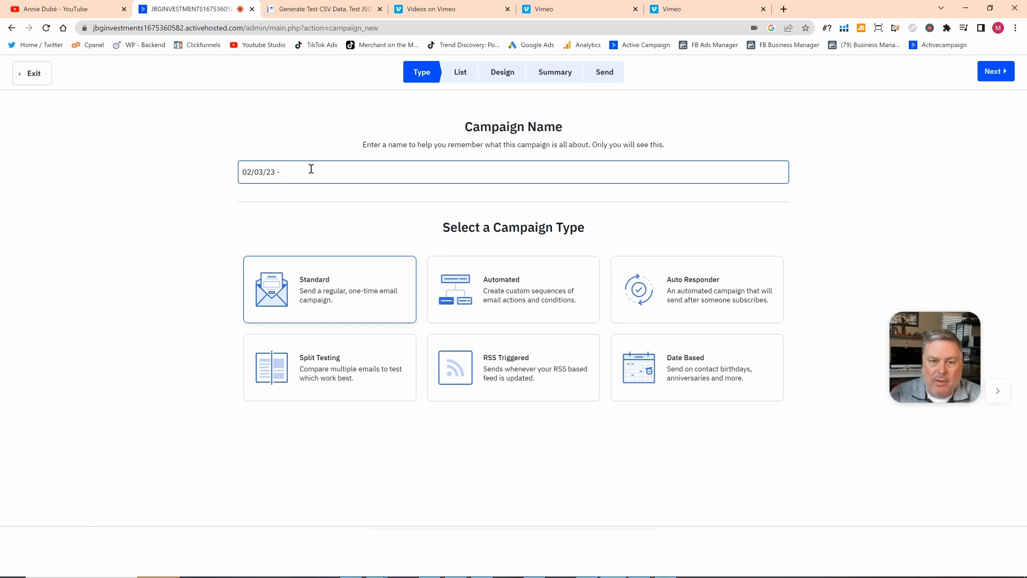
pyautogui.write(' New Bl')
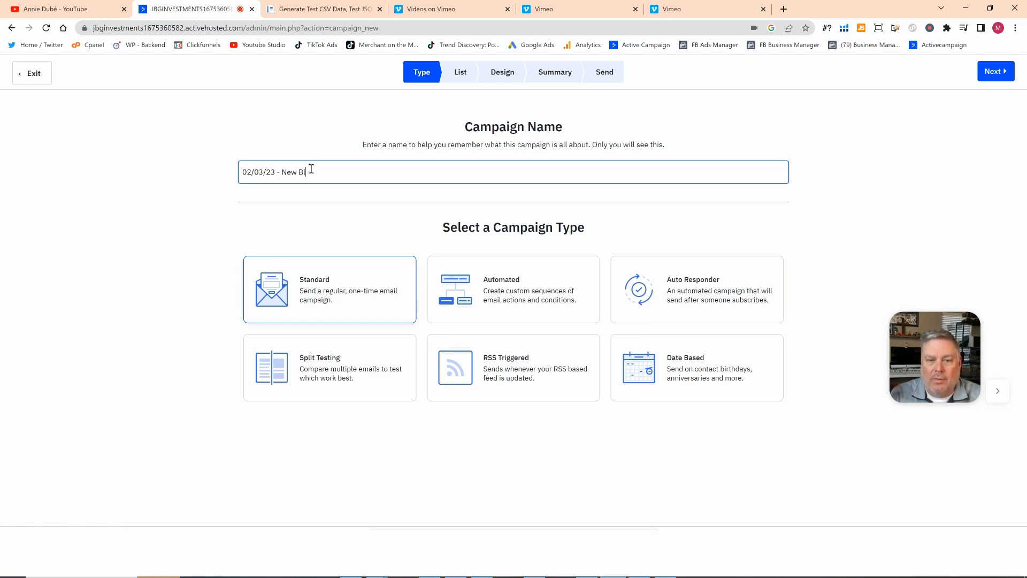
pyautogui.write('Sla')
pyautogui.write('ale t')
pyautogui.write('oday')
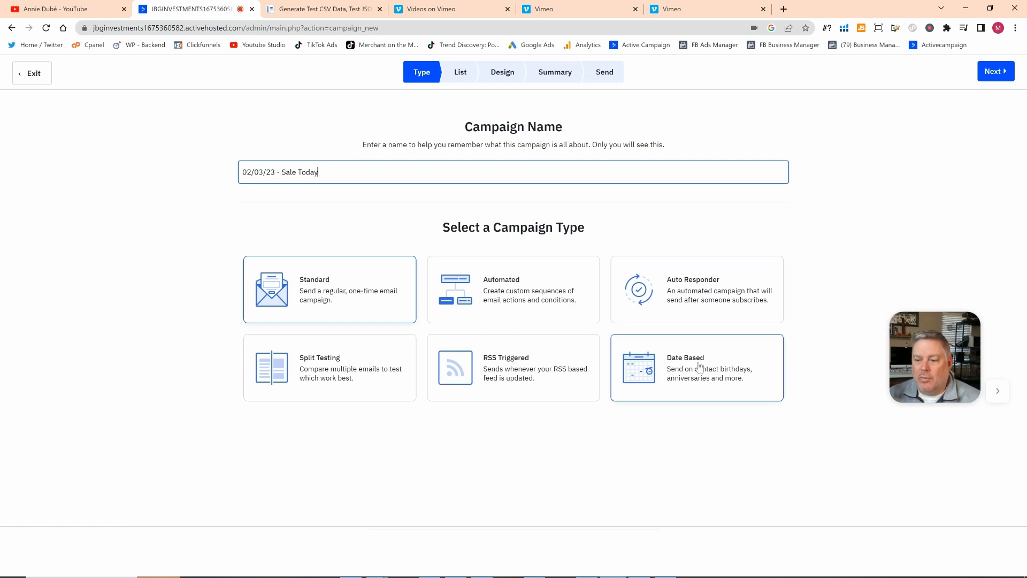
pyautogui.click(333, 294)
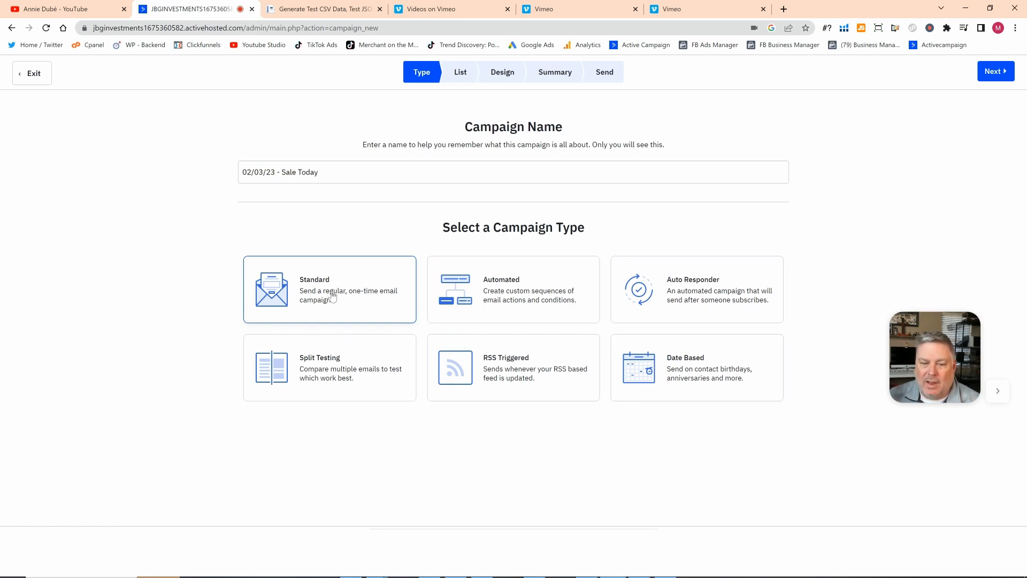
pyautogui.click(996, 71)
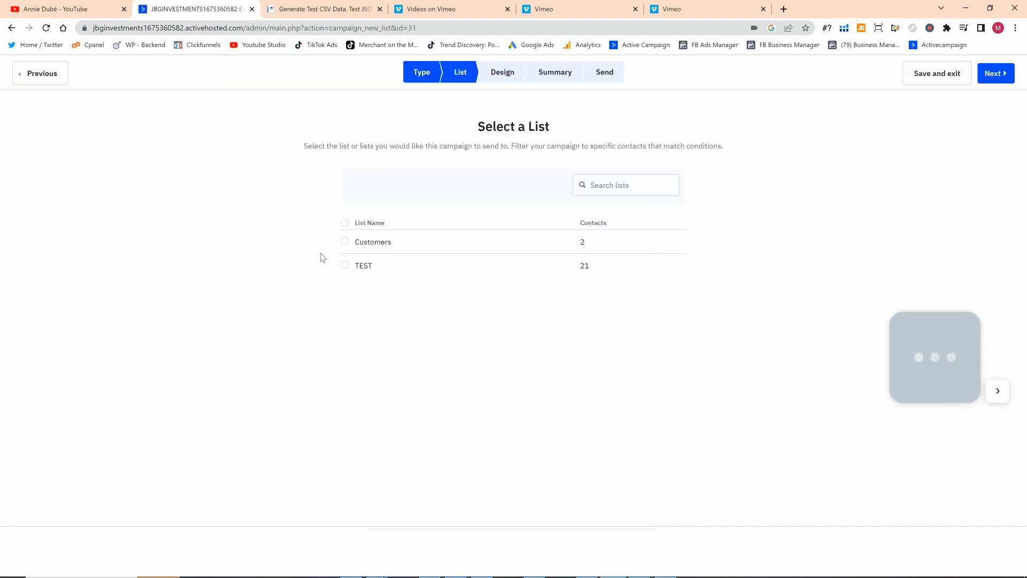
# Set the campaign to send to the TEST list and choose Email Designer as the template type.
pyautogui.click(348, 266)
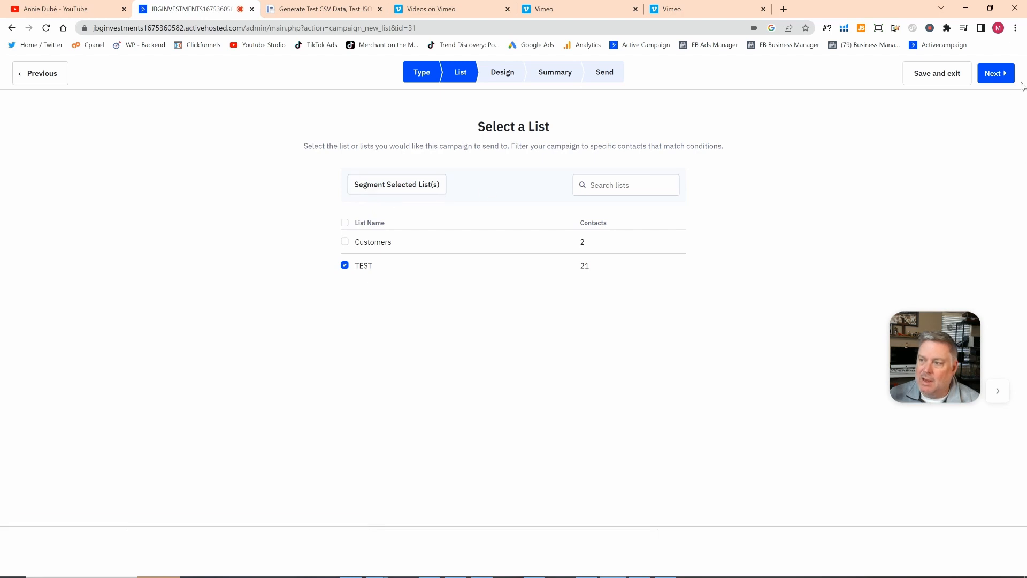
pyautogui.click(996, 74)
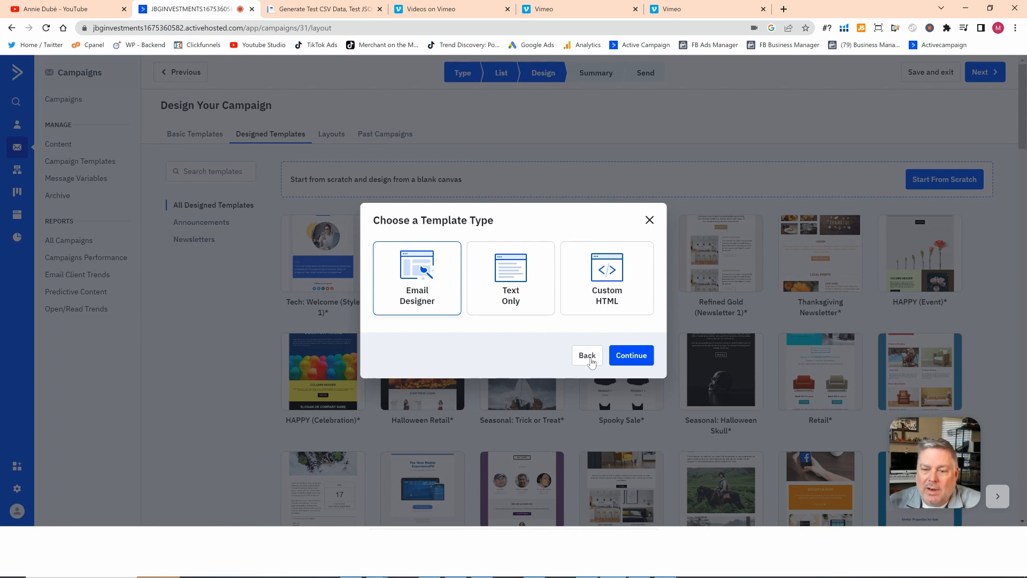
pyautogui.click(616, 356)
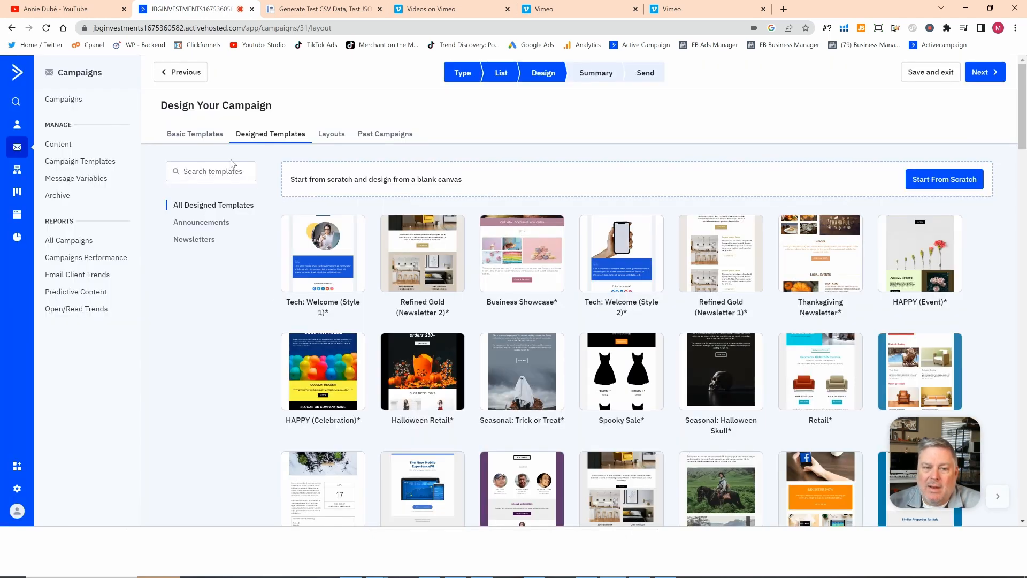
# Examine the campaign's design options: basic templates, past campaigns, designed templates and column layouts.
pyautogui.click(211, 138)
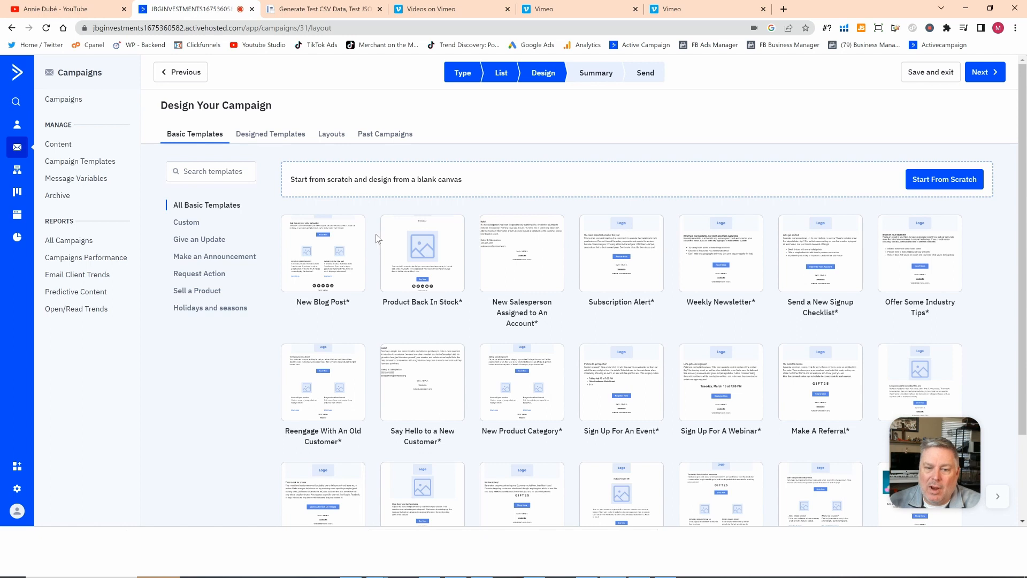
pyautogui.moveTo(395, 260)
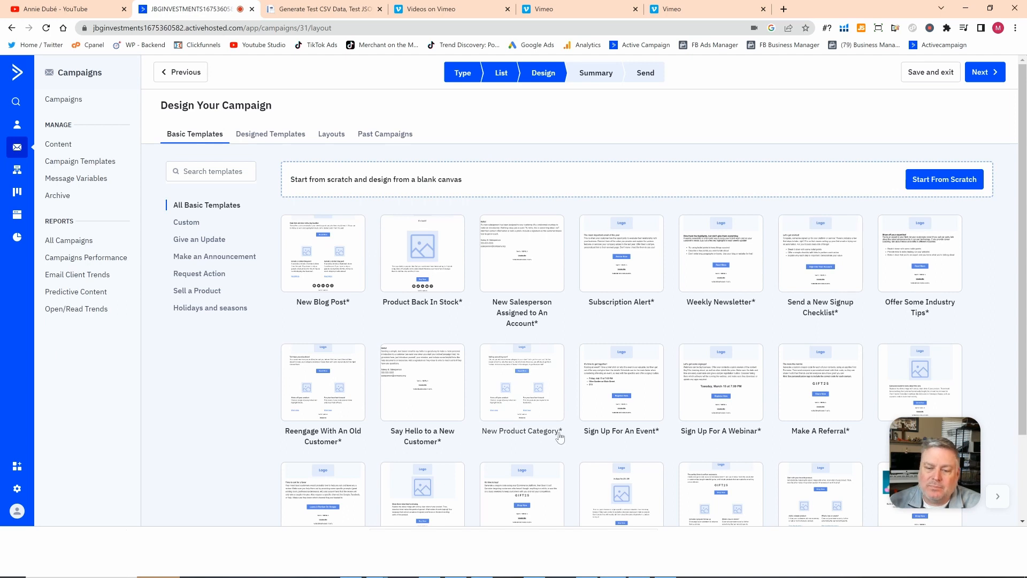
pyautogui.scroll(-2, 554, 439)
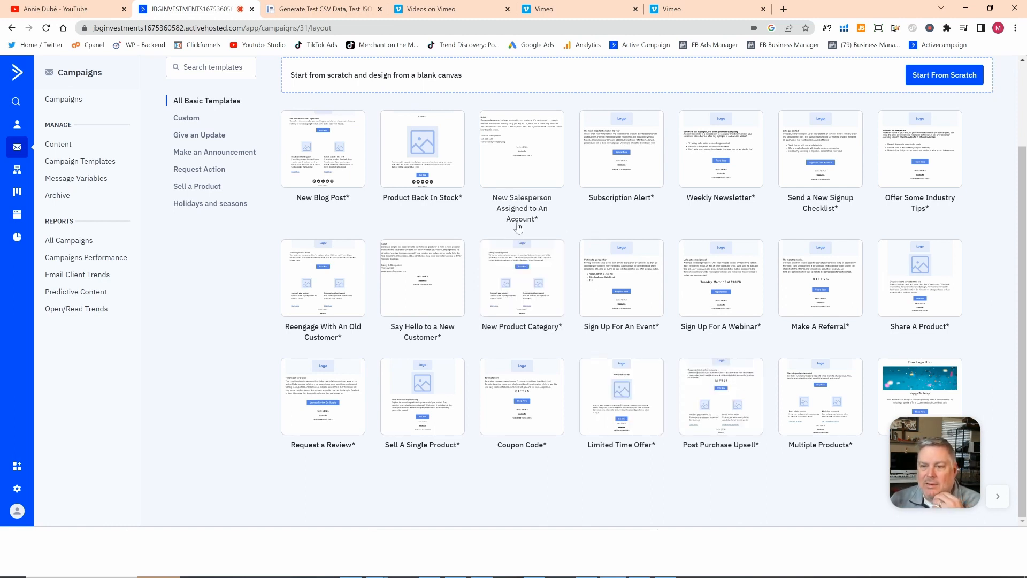
pyautogui.moveTo(626, 175)
pyautogui.scroll(2, 417, 225)
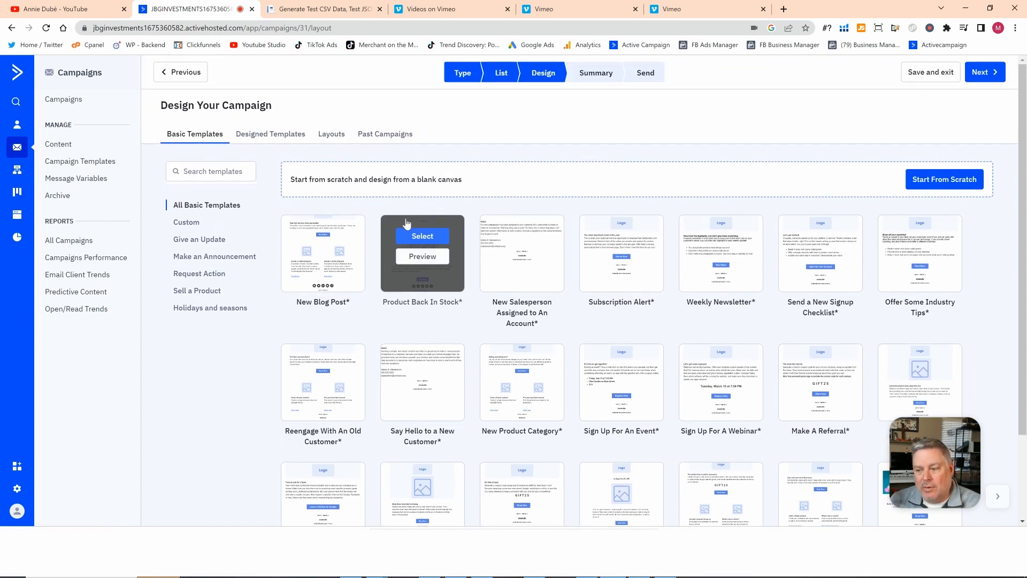
pyautogui.click(386, 136)
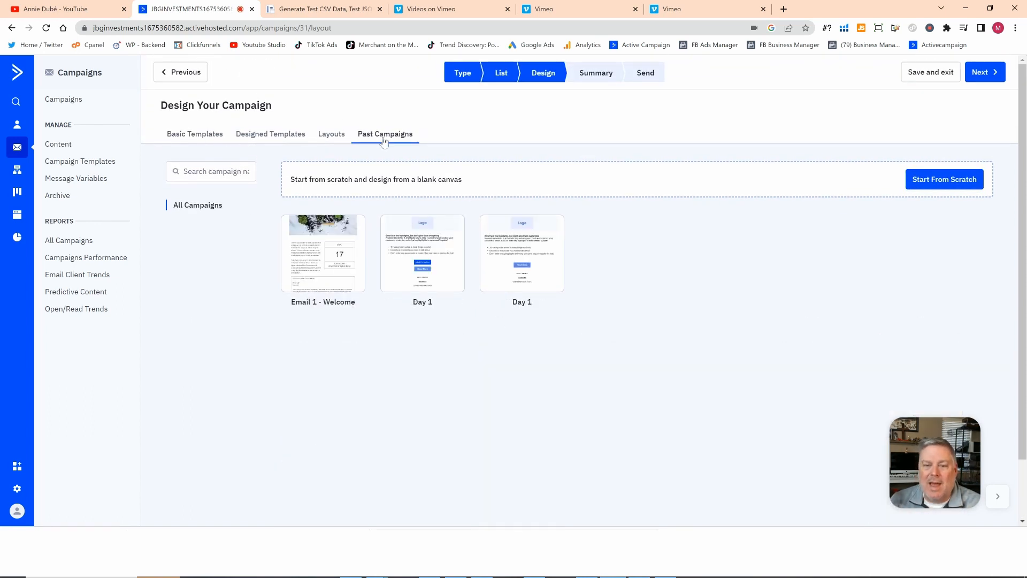
pyautogui.moveTo(310, 249)
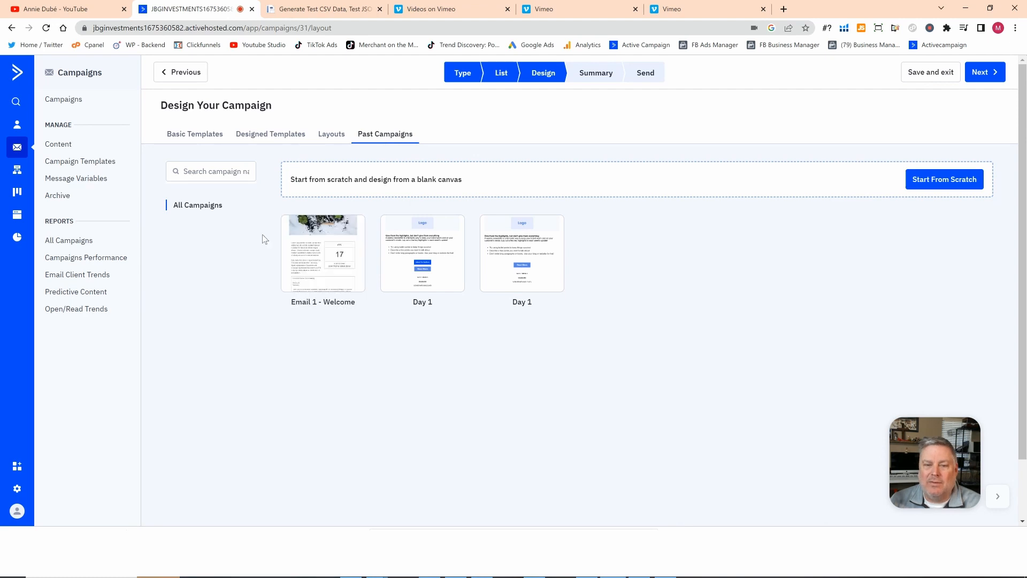
pyautogui.click(186, 135)
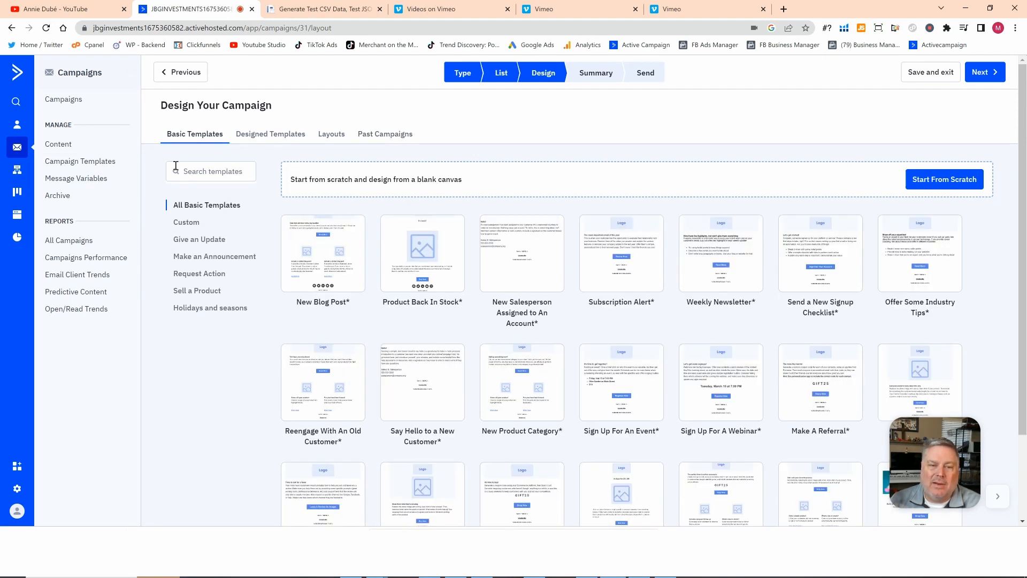
pyautogui.click(264, 136)
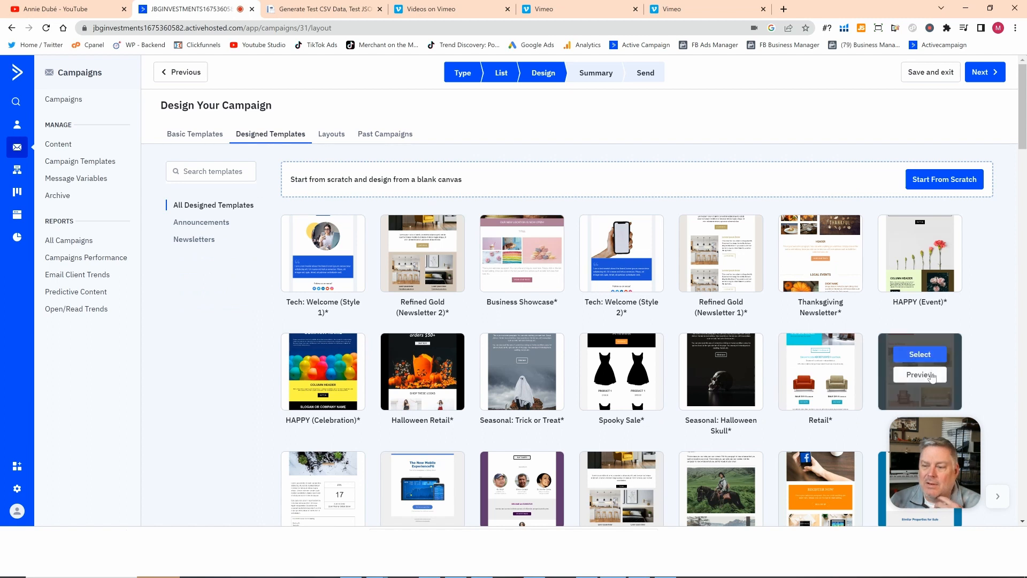
pyautogui.scroll(-4, 551, 475)
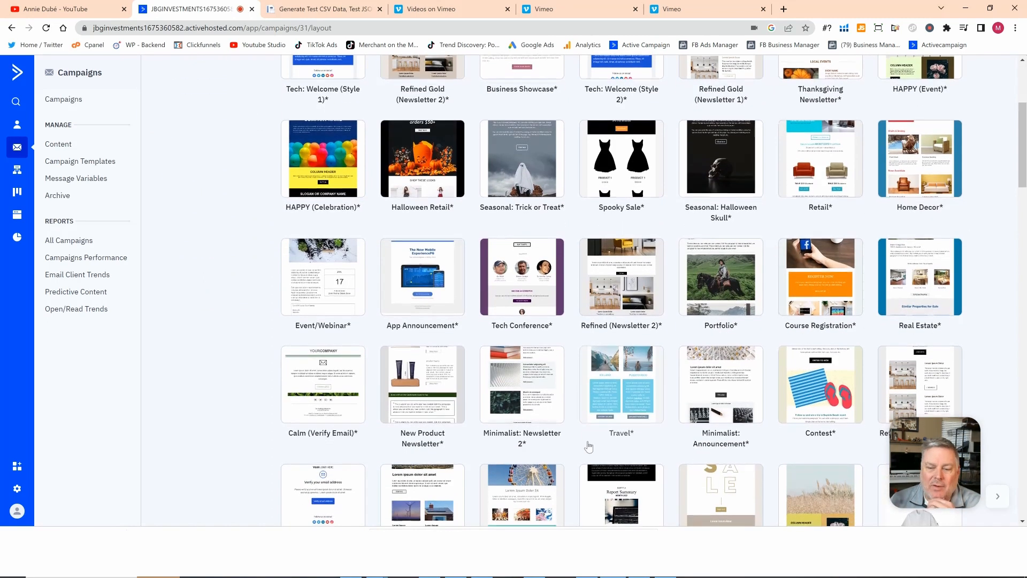
pyautogui.scroll(4, 491, 390)
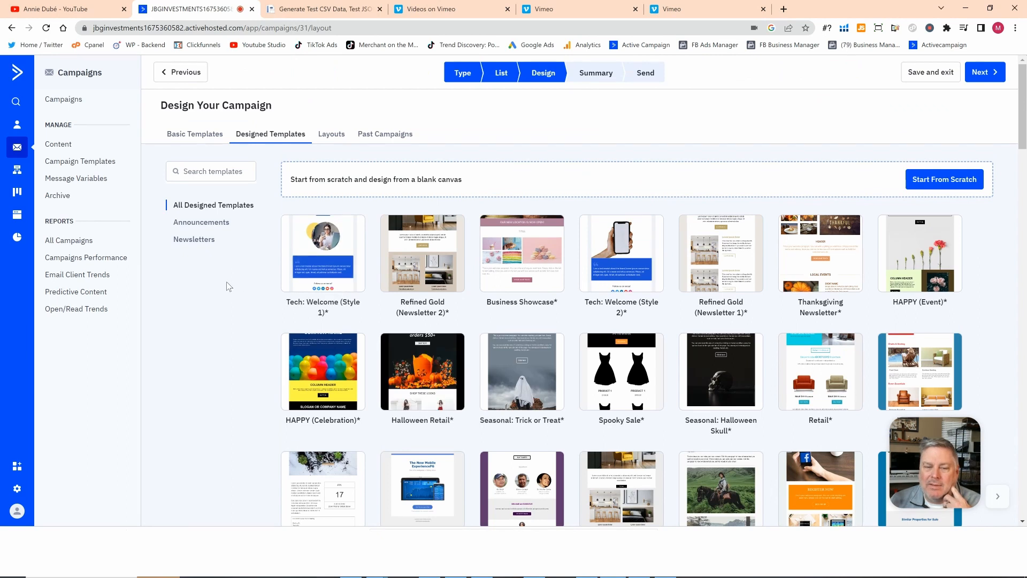
pyautogui.click(323, 135)
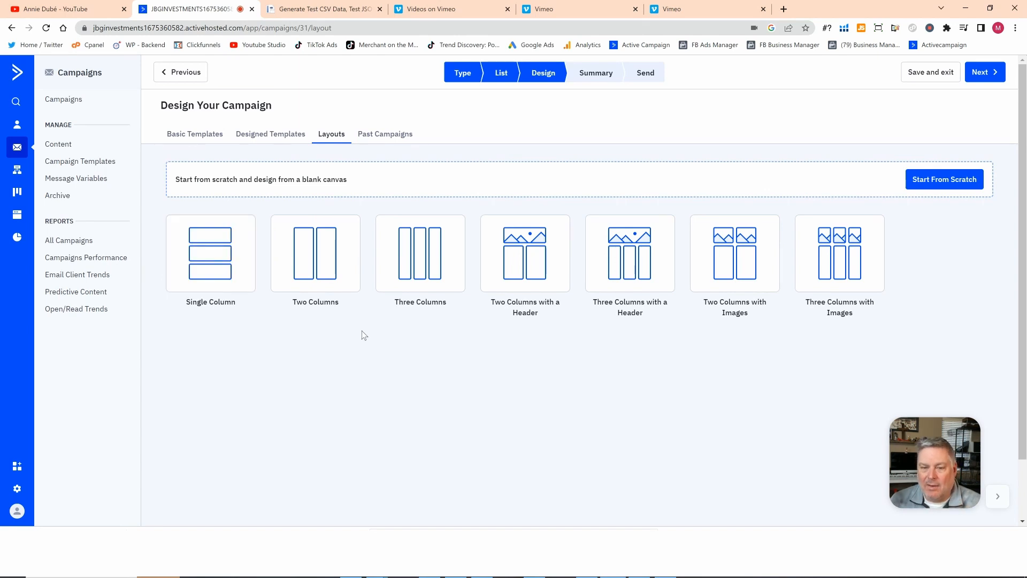
pyautogui.moveTo(210, 237)
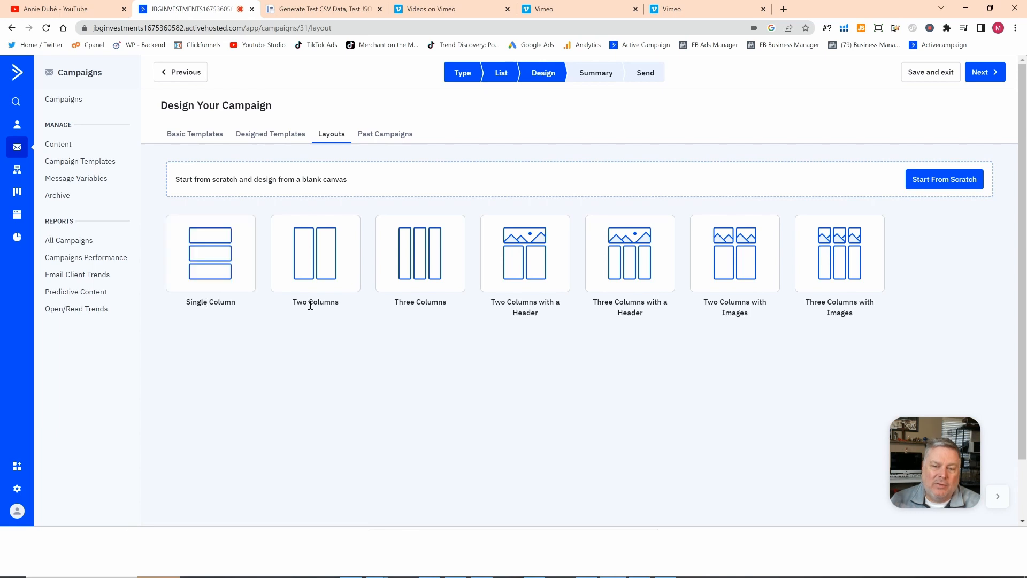
# Review the basic templates and past campaigns, and choose the Limited Time Offer basic template for the campaign.
pyautogui.moveTo(301, 261)
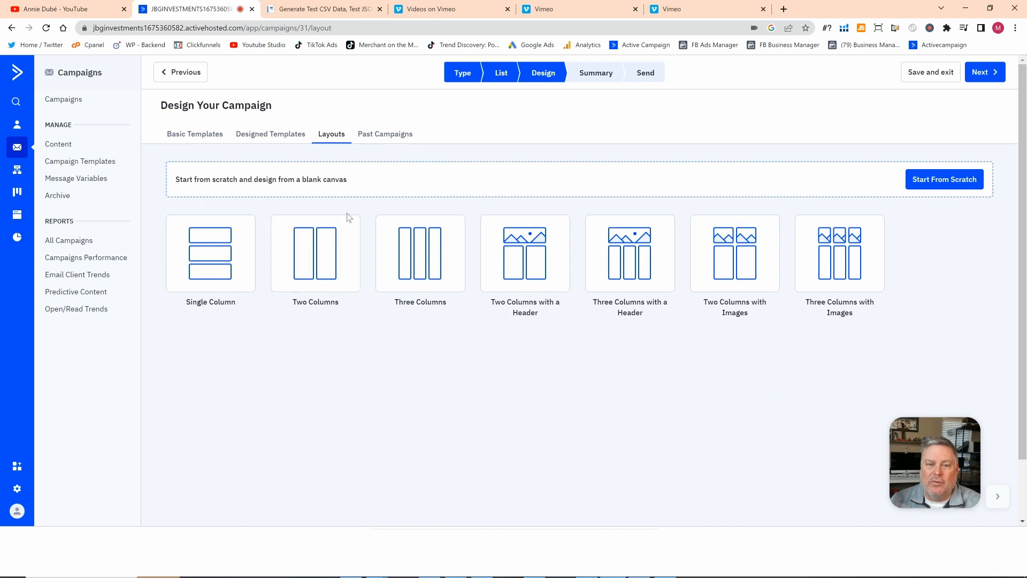
pyautogui.click(298, 138)
pyautogui.click(212, 139)
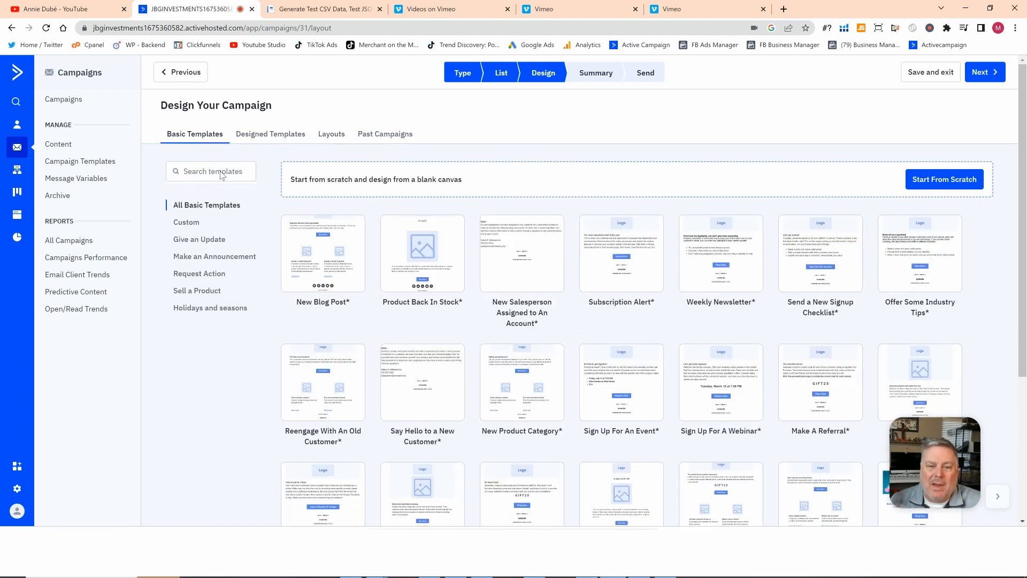
pyautogui.moveTo(629, 287)
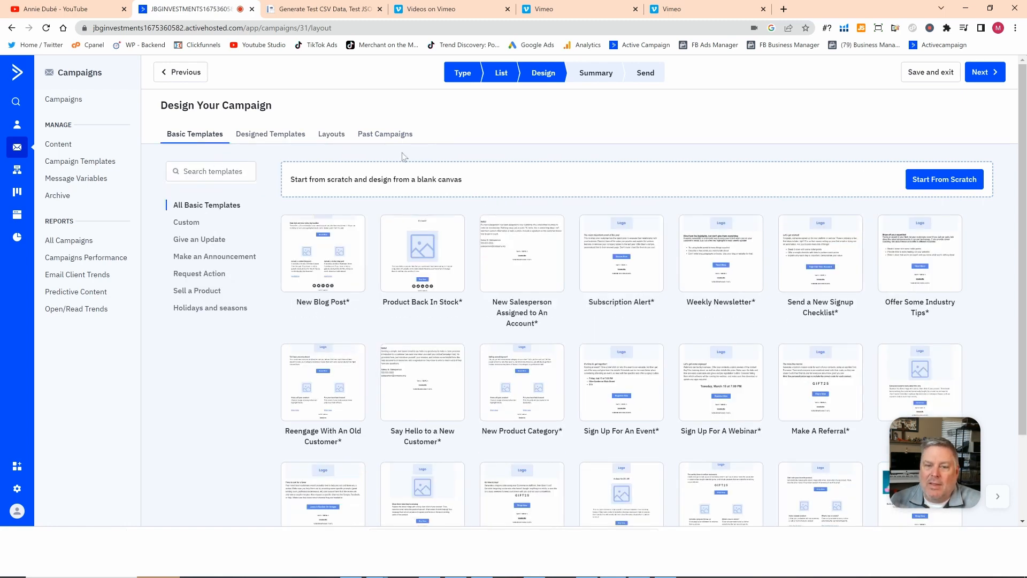
pyautogui.click(382, 135)
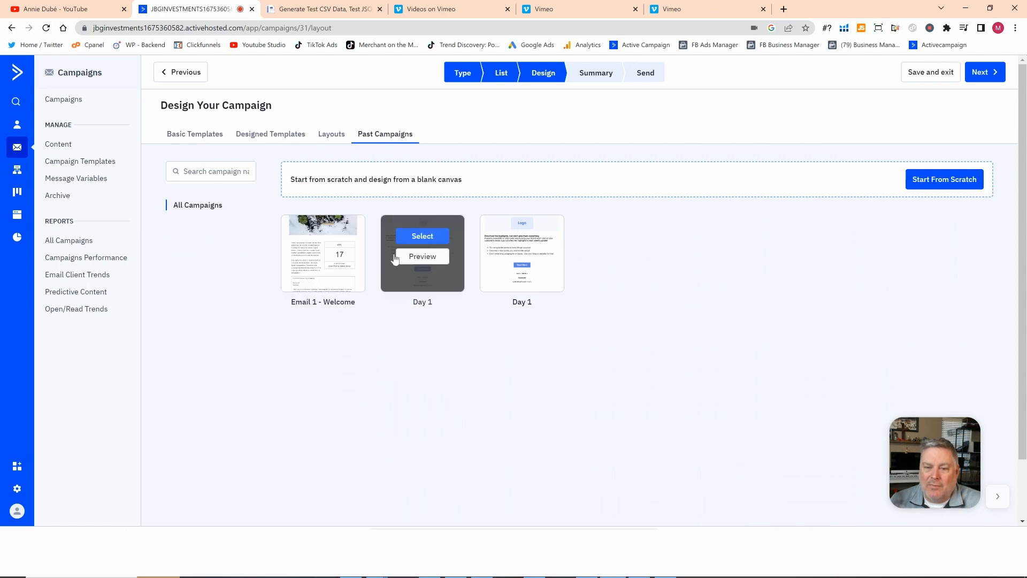
pyautogui.click(209, 139)
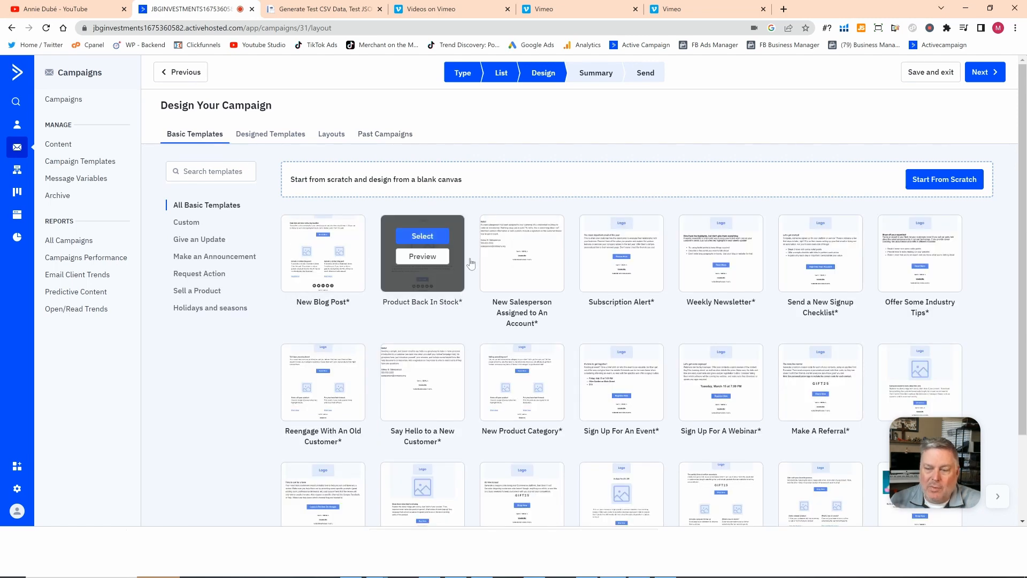
pyautogui.moveTo(708, 262)
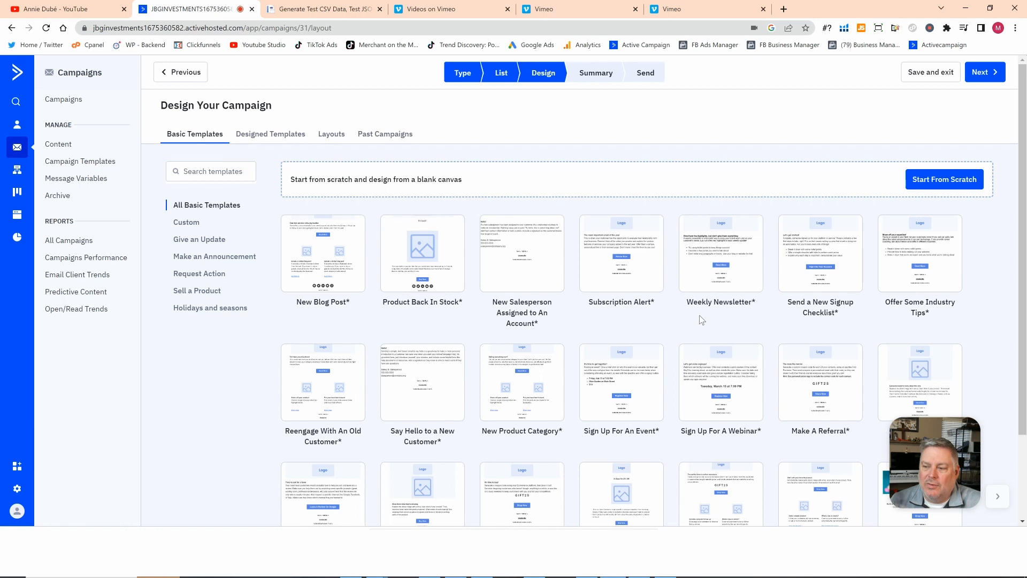
pyautogui.scroll(-2, 703, 292)
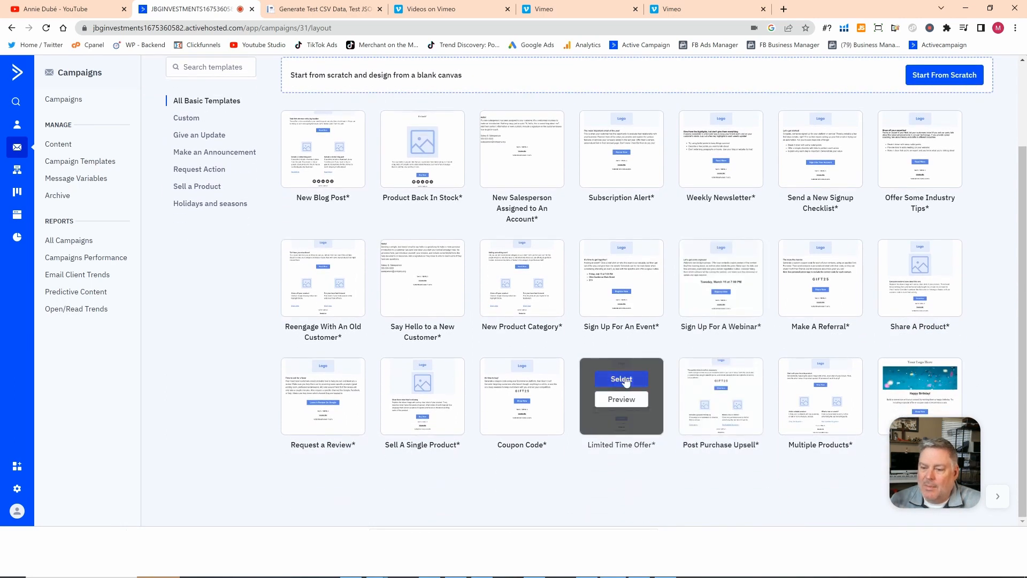
pyautogui.click(621, 377)
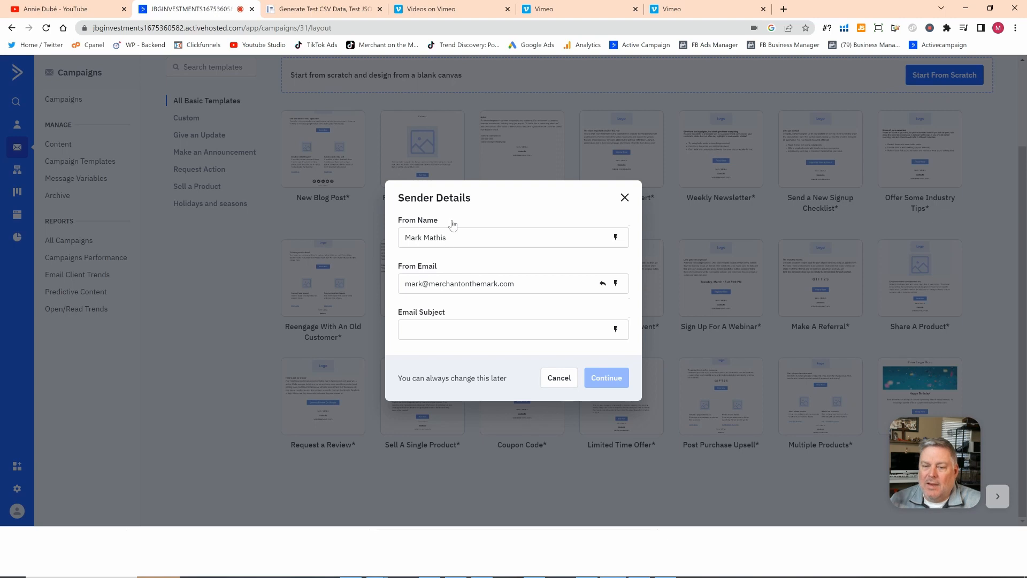
# Set the email subject to "Sale today only" in the sender details and continue to the email designer.
pyautogui.click(427, 325)
pyautogui.write('Sale to')
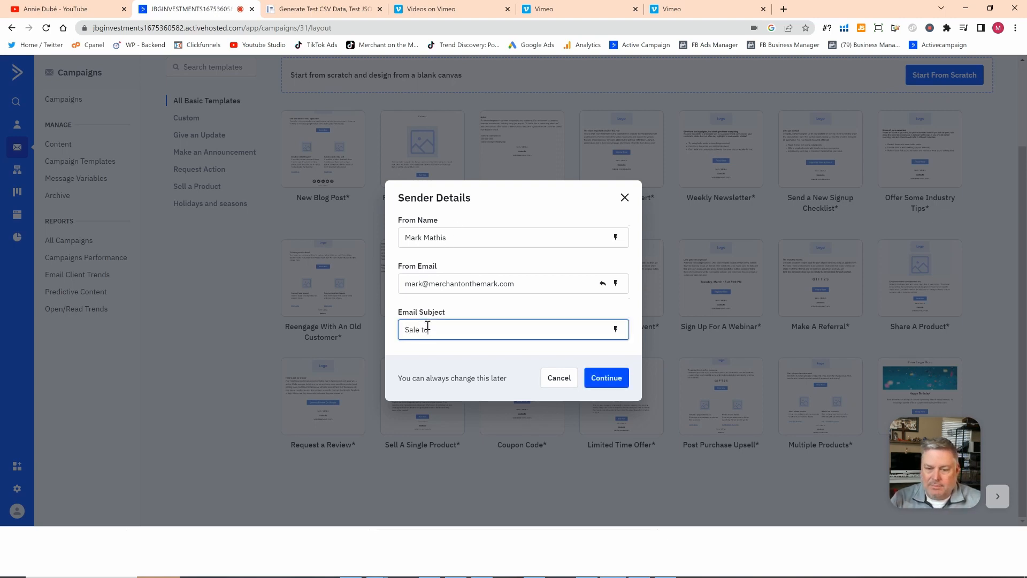
pyautogui.write('day onlye')
pyautogui.press('BackSpace')
pyautogui.click(604, 377)
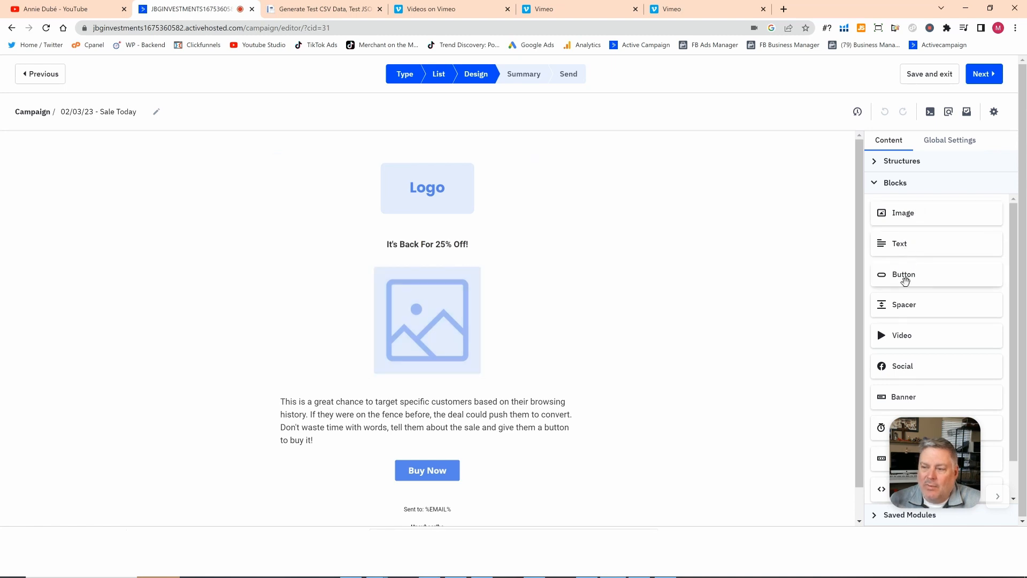
# Add a button block directly below the product image and set its label to "Button text".
pyautogui.moveTo(906, 274); pyautogui.dragTo(414, 382)
pyautogui.click(453, 314)
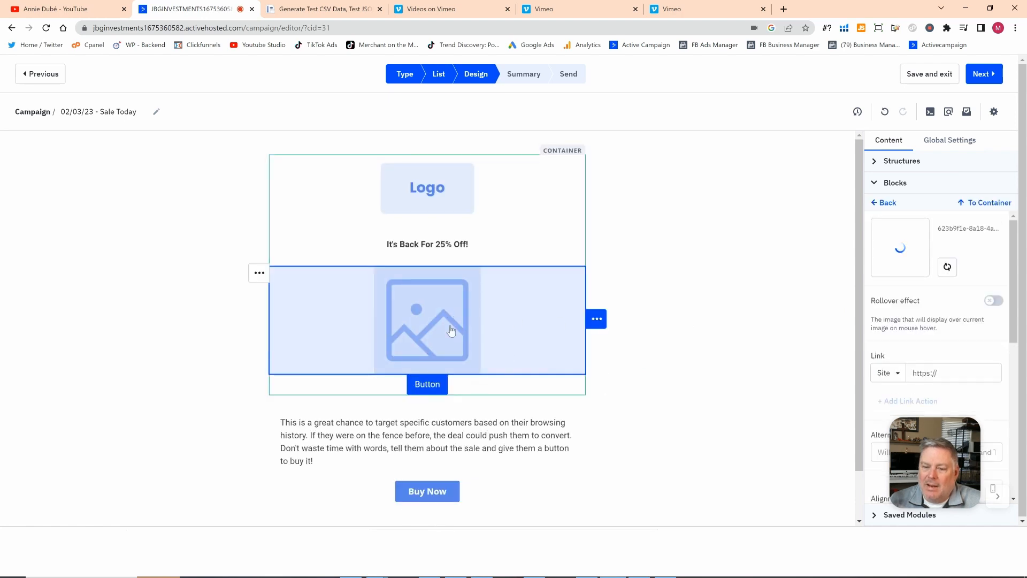
pyautogui.click(435, 384)
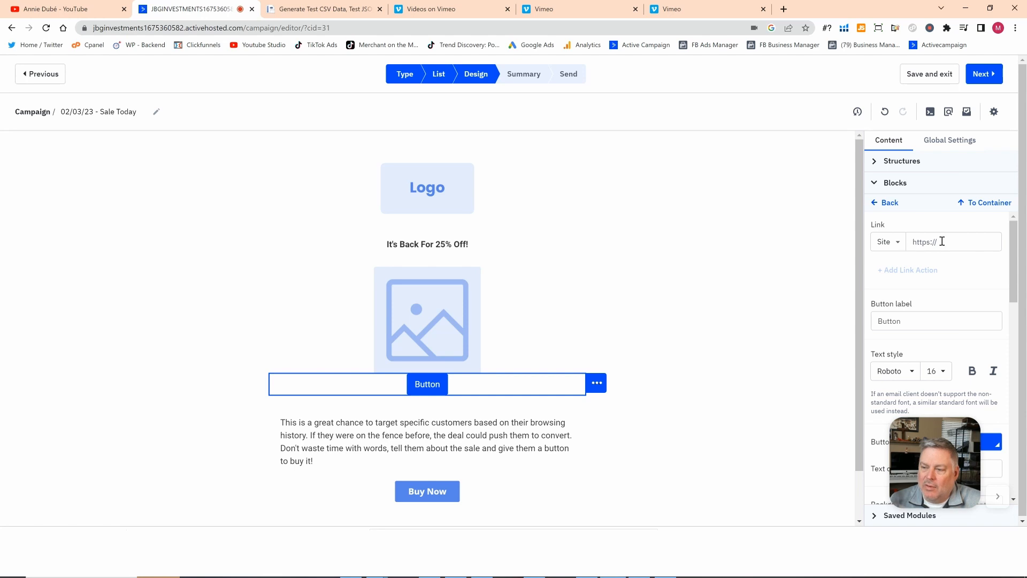
pyautogui.click(917, 324)
pyautogui.write('text')
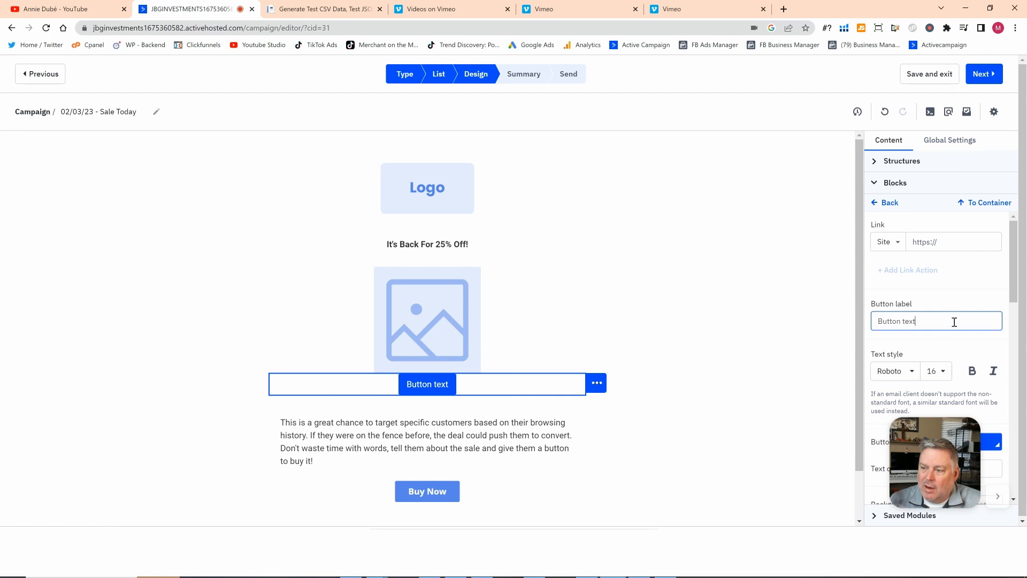
# Change the new button's color to bright green (#63fe01) and return to the body paragraph.
pyautogui.scroll(-2, 991, 389)
pyautogui.click(960, 335)
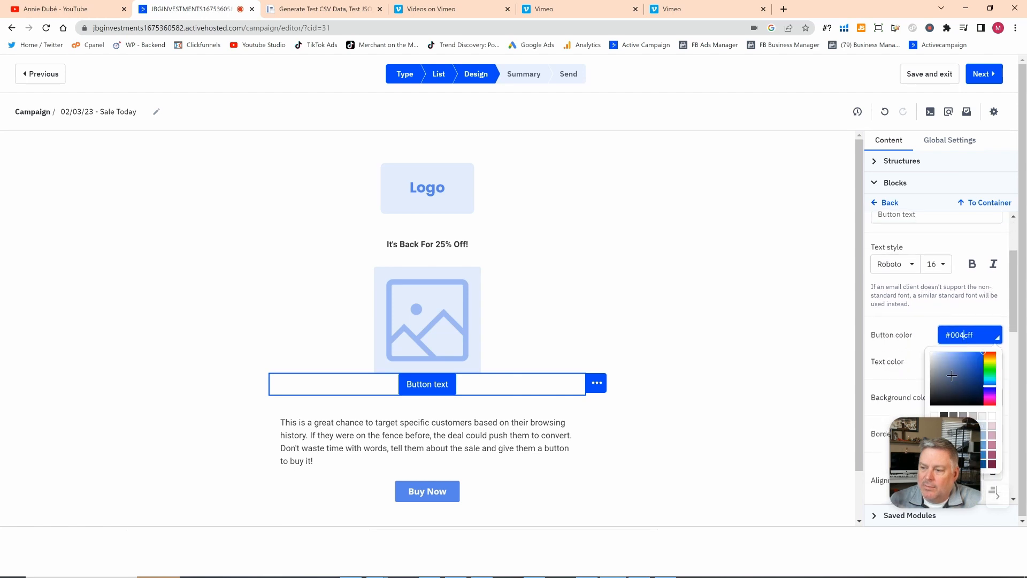
pyautogui.click(988, 367)
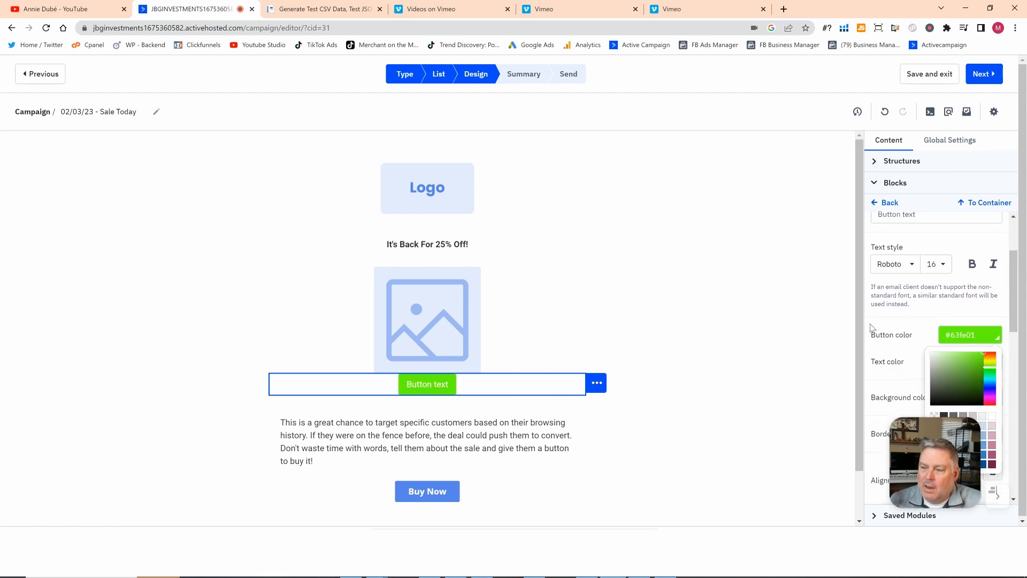
pyautogui.click(456, 430)
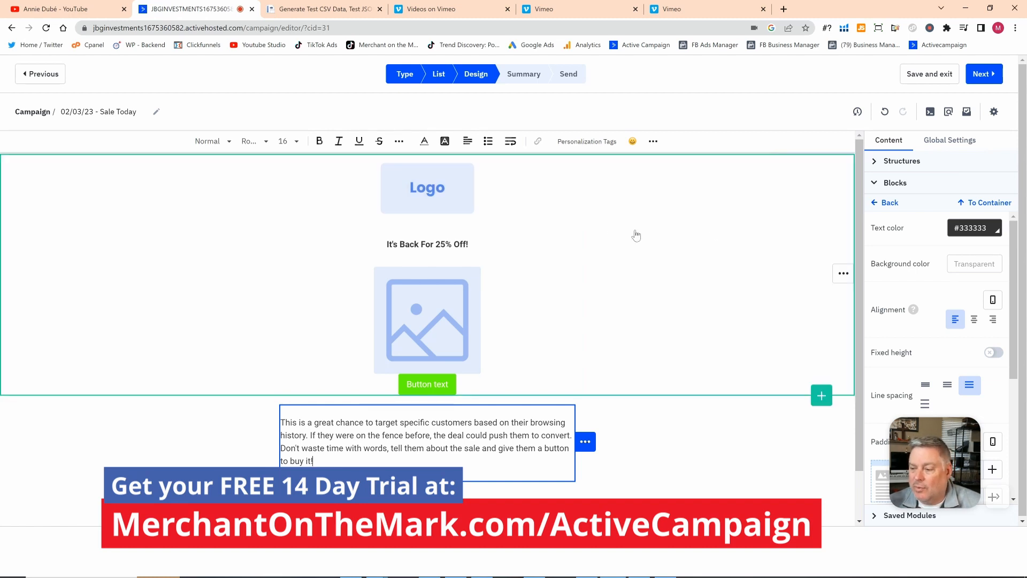
# Continue to the campaign summary, review its sender, list and address details, and turn on Reply Tracking.
pyautogui.click(987, 77)
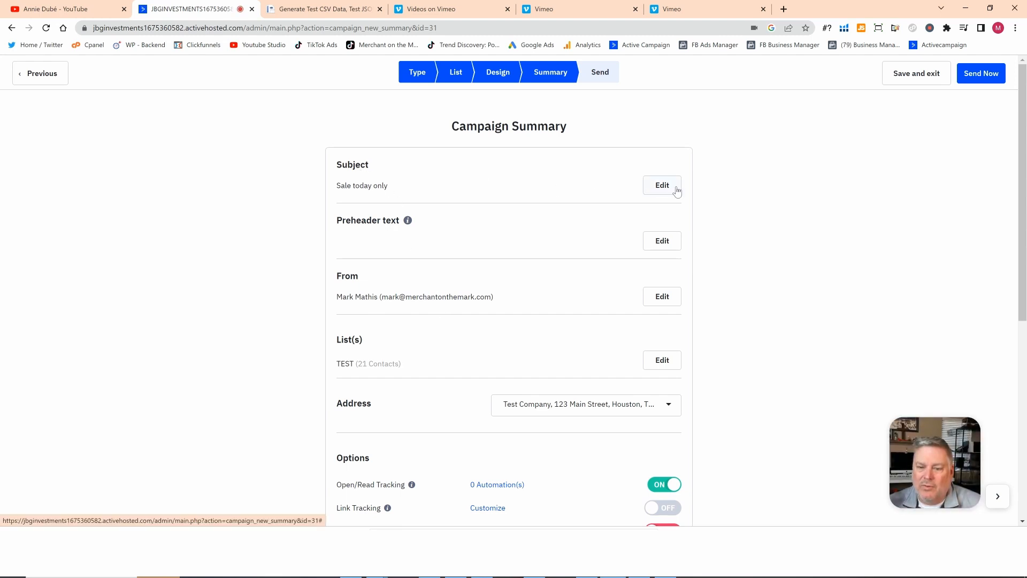
pyautogui.scroll(-2, 396, 360)
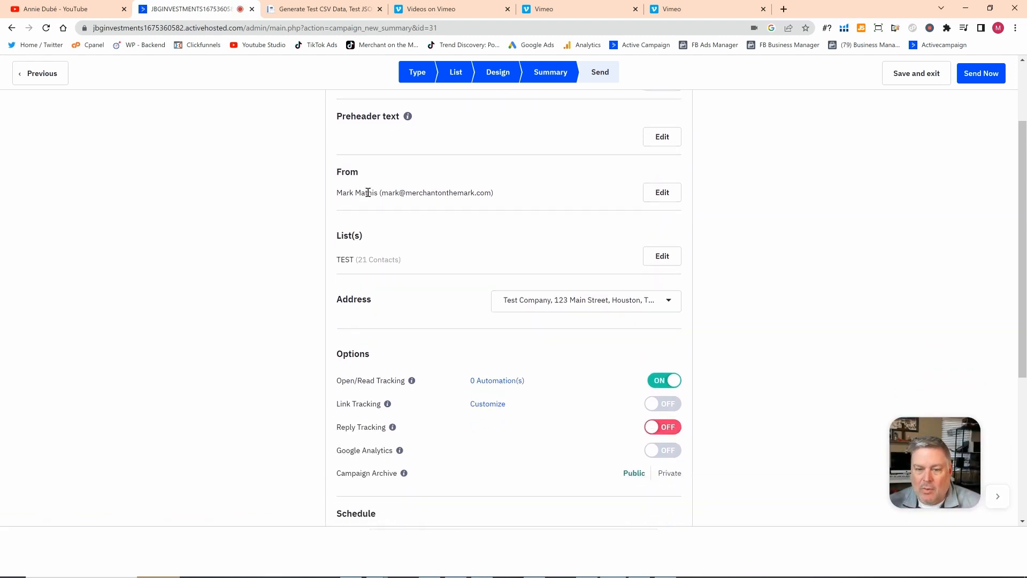
pyautogui.click(554, 301)
pyautogui.click(738, 321)
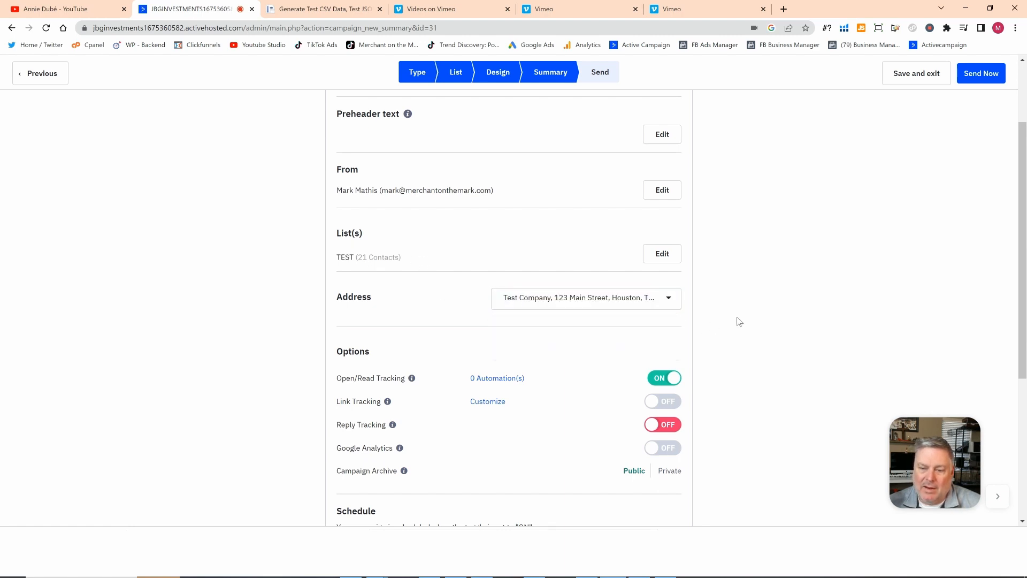
pyautogui.scroll(-3, 569, 376)
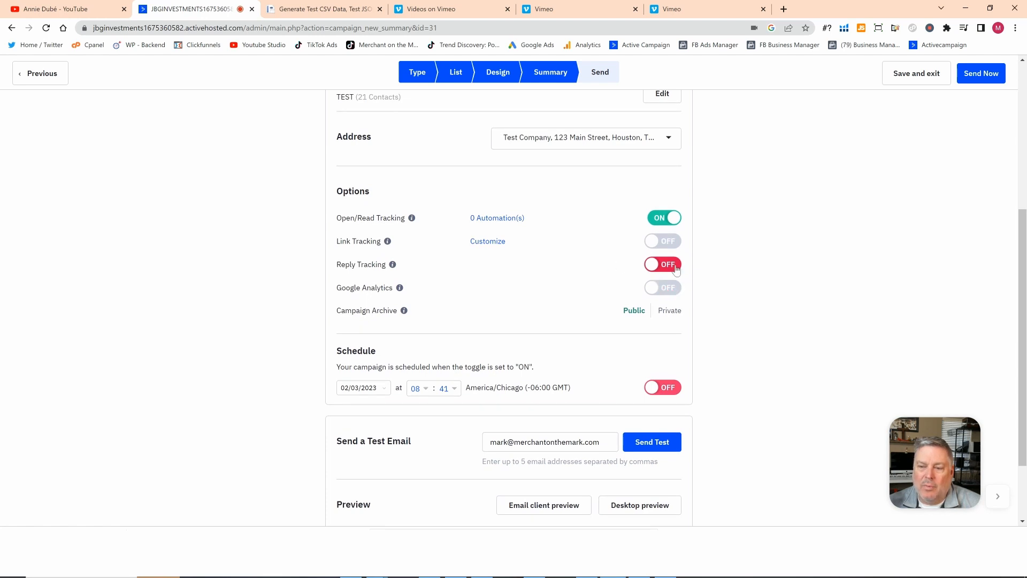
pyautogui.click(675, 269)
pyautogui.click(564, 174)
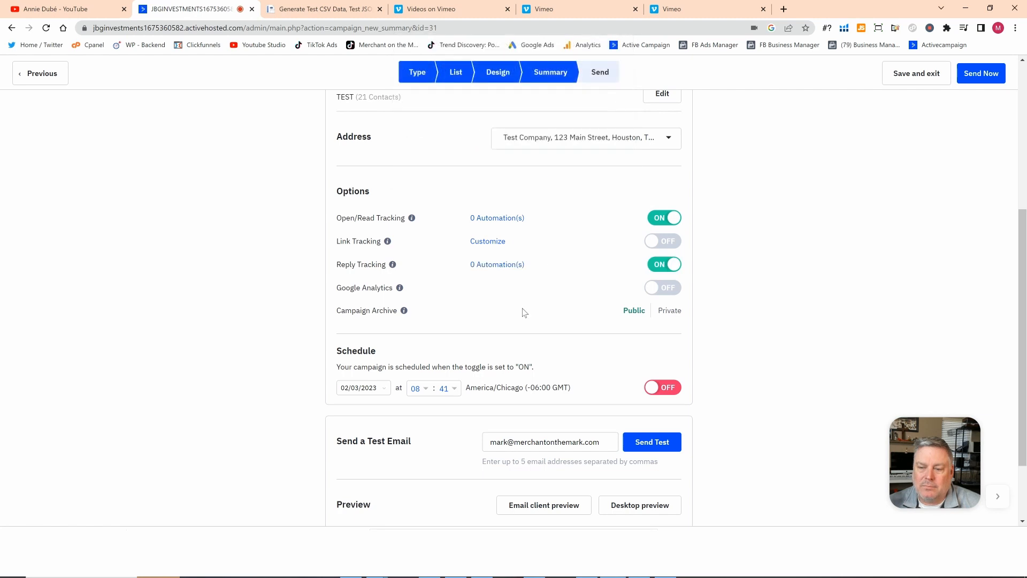
# Check the schedule's date options without changing them, and save and exit the campaign as a draft.
pyautogui.scroll(-2, 508, 312)
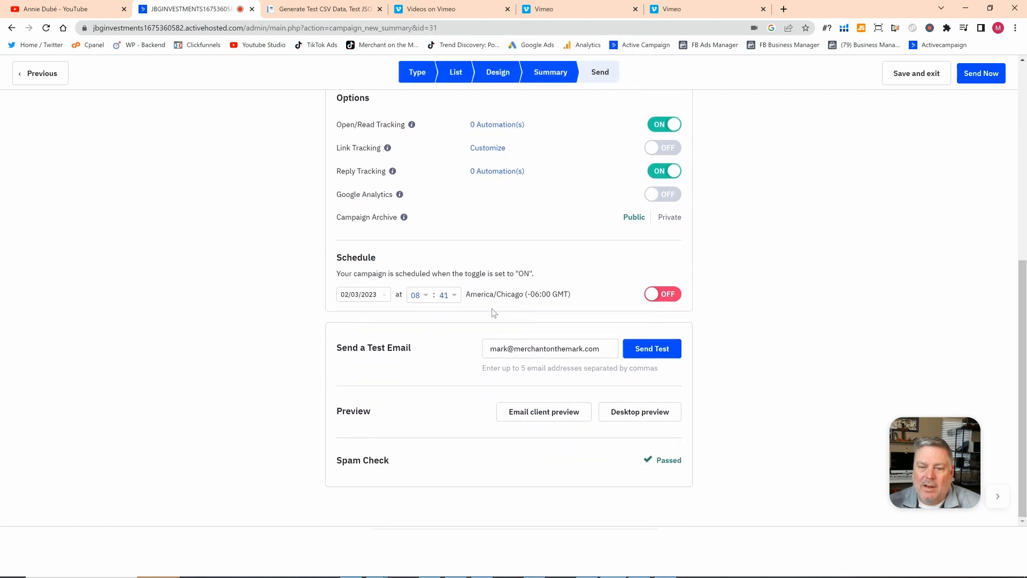
pyautogui.click(376, 298)
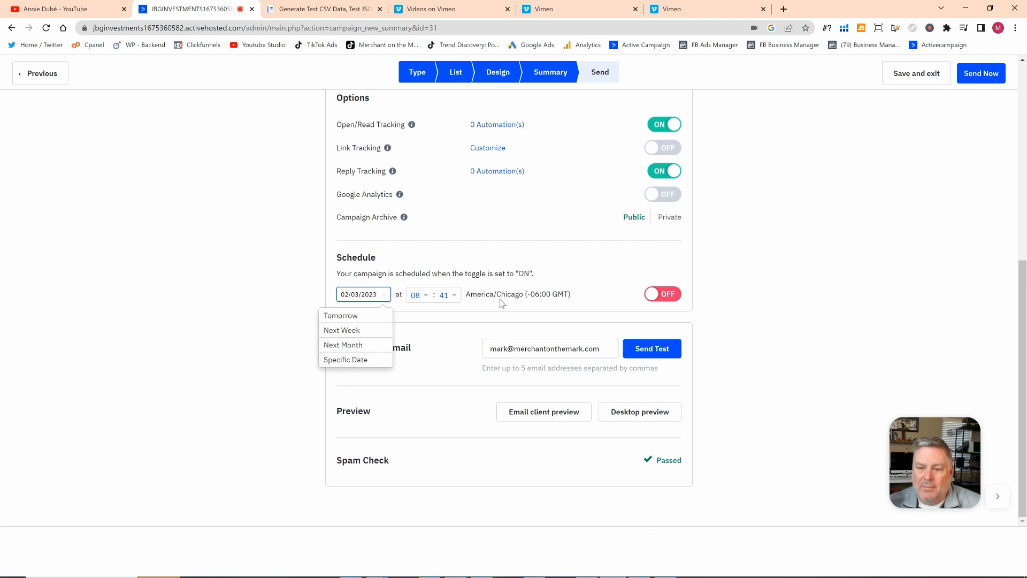
pyautogui.click(549, 305)
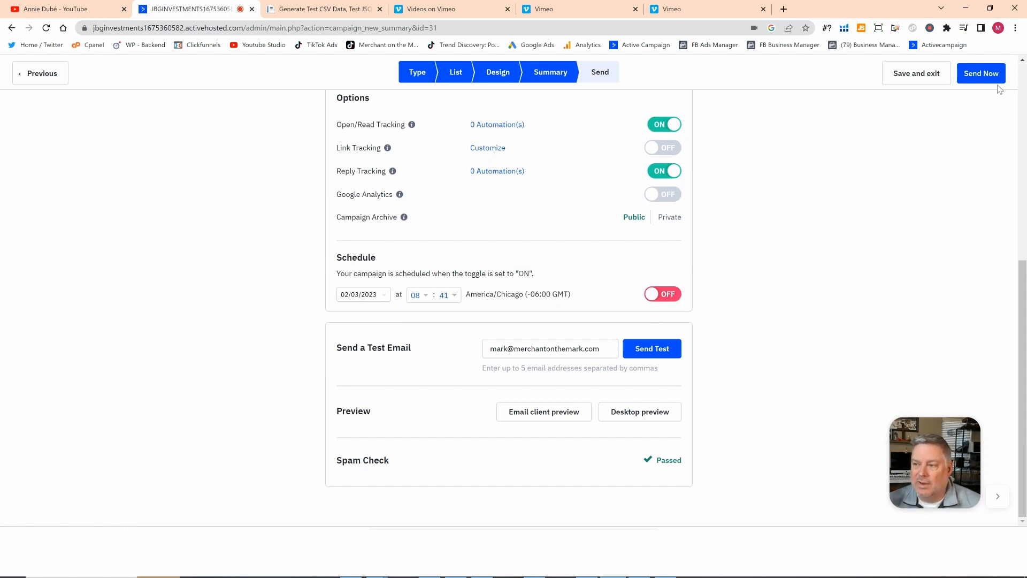
pyautogui.click(904, 76)
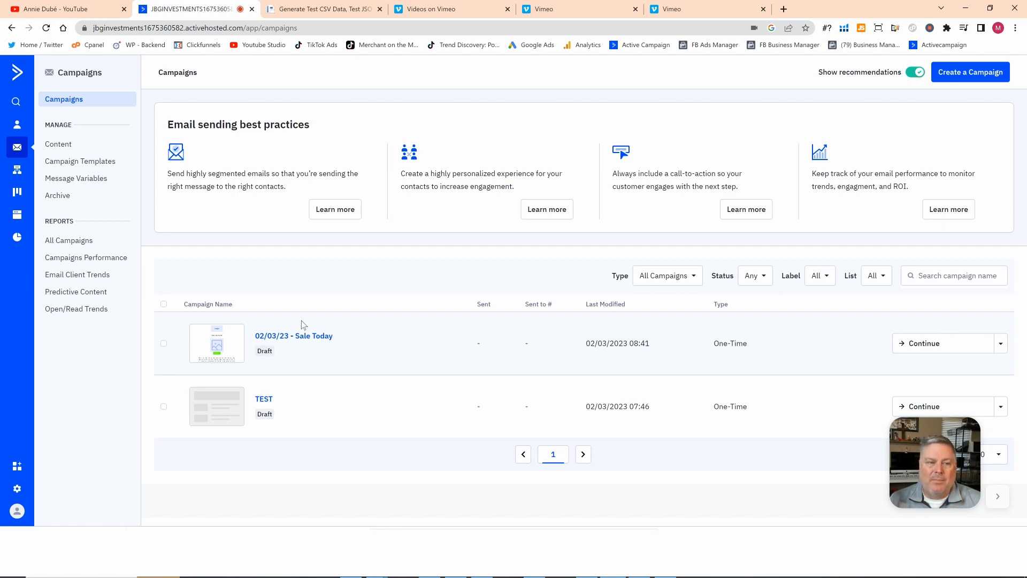
# Open the Automations area and look through all pages of the recommended automation recipes.
pyautogui.click(17, 170)
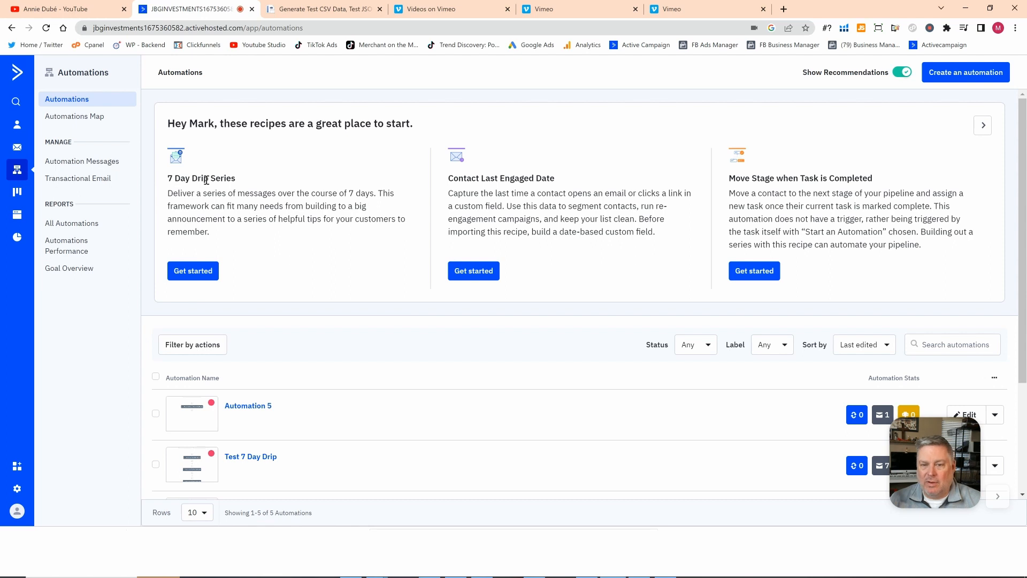
pyautogui.click(984, 126)
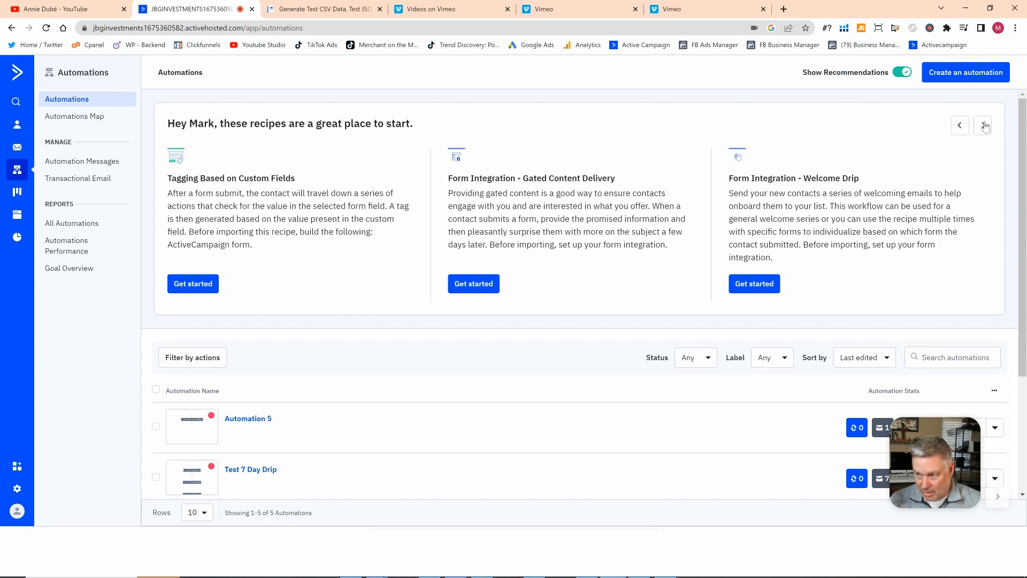
pyautogui.click(984, 125)
pyautogui.click(984, 126)
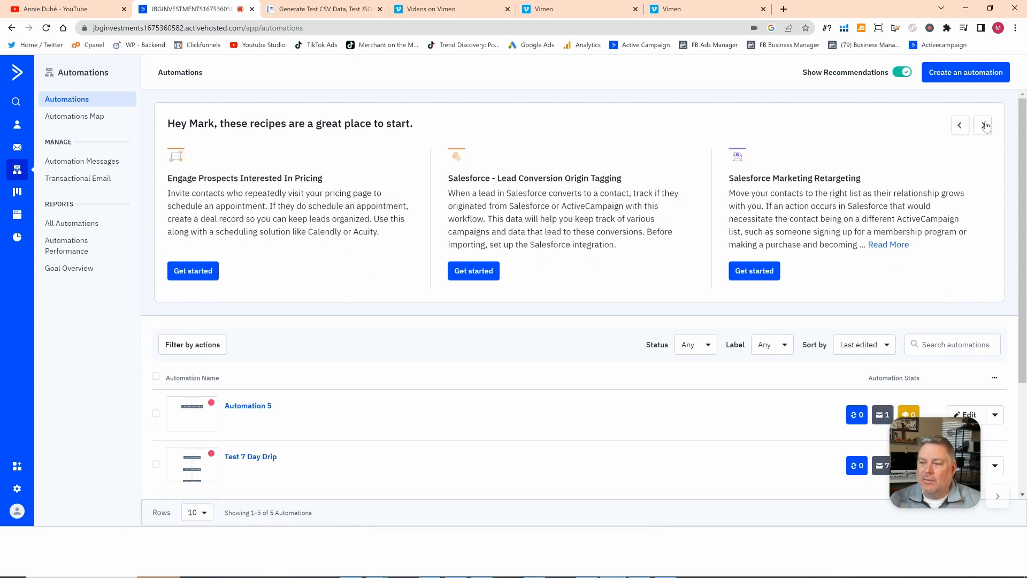
pyautogui.click(984, 128)
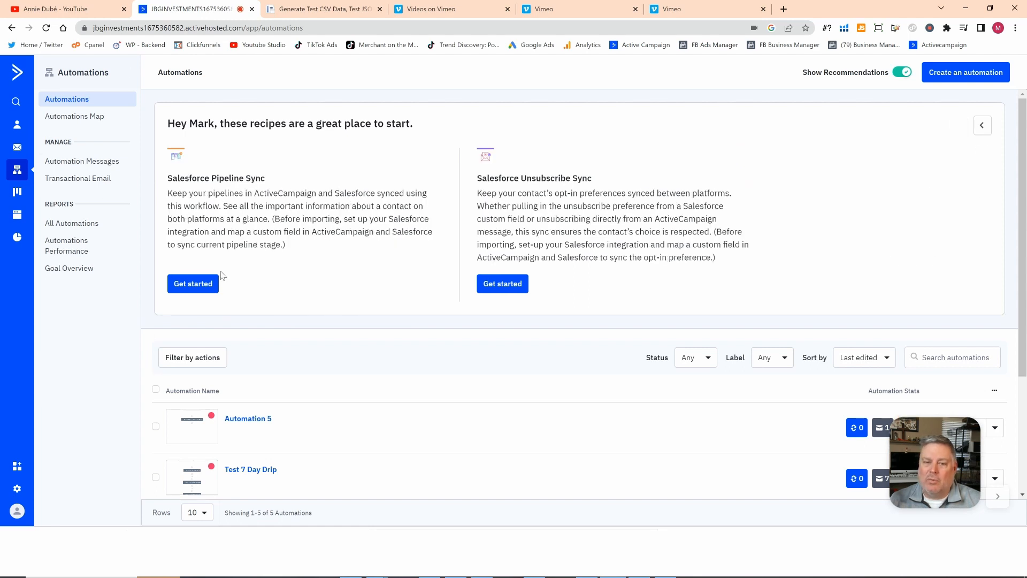
pyautogui.moveTo(268, 430)
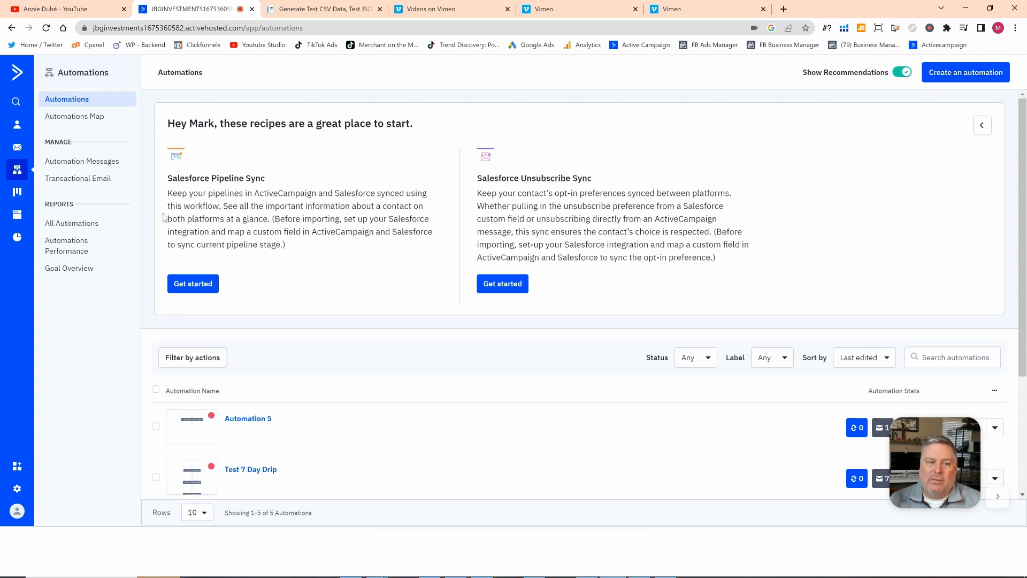
# Create a new automation using the Start from Scratch option and continue to trigger selection.
pyautogui.click(955, 79)
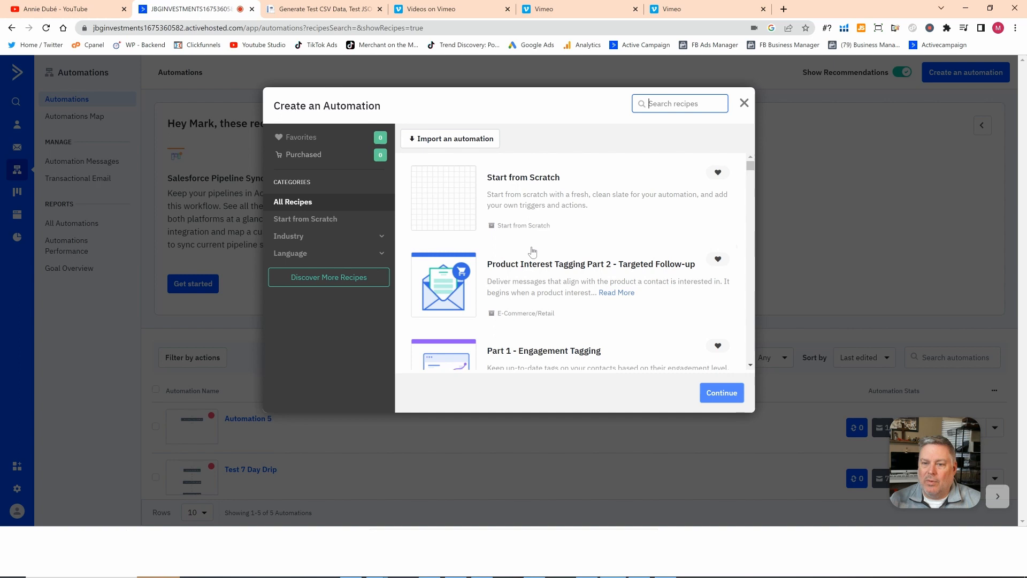
pyautogui.moveTo(748, 168)
pyautogui.mouseDown()
pyautogui.moveTo(748, 248)
pyautogui.moveTo(750, 162)
pyautogui.mouseUp()
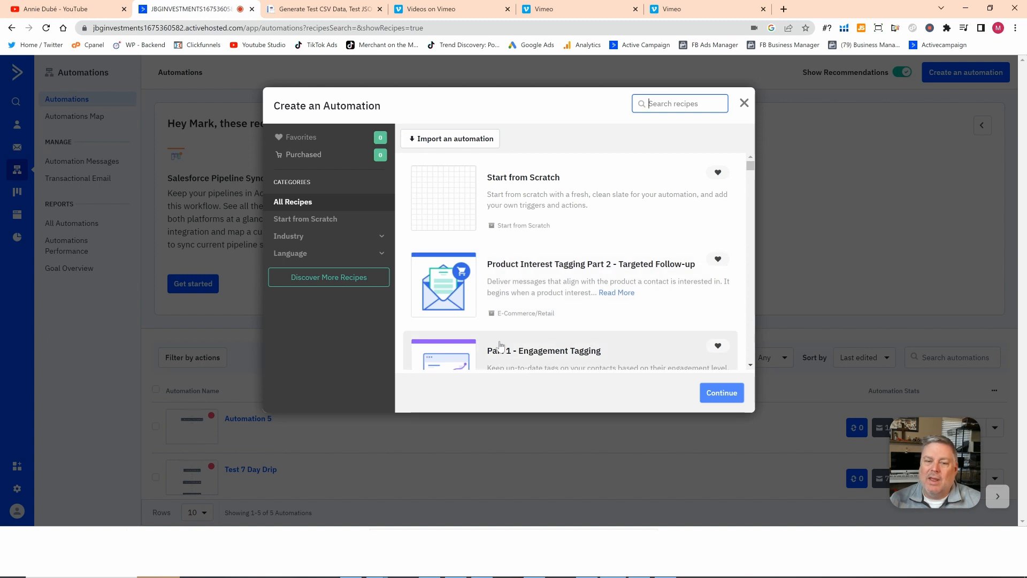
pyautogui.click(501, 234)
pyautogui.click(725, 391)
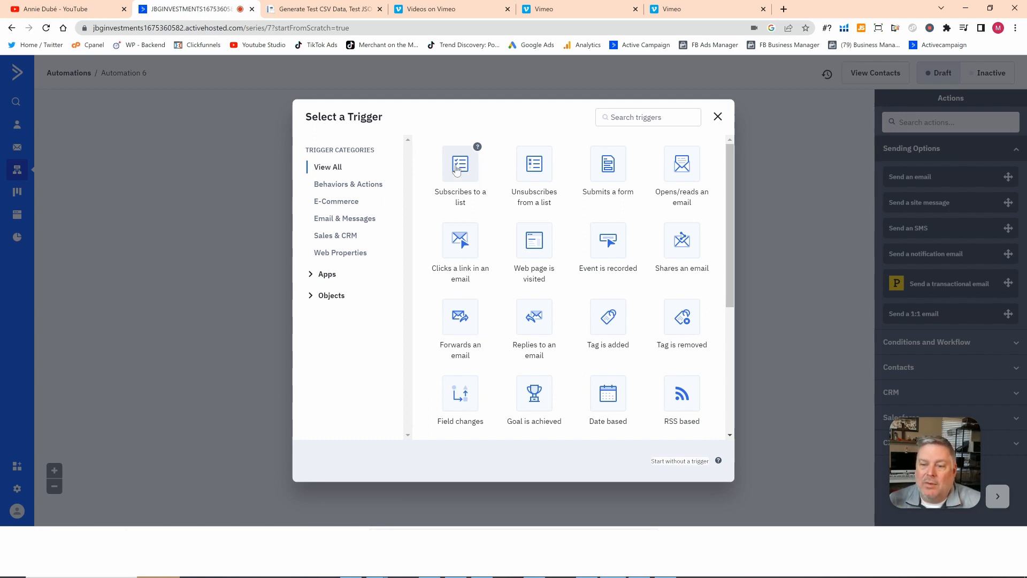
# Add a start trigger for contacts who subscribe to the TEST list, set to run once.
pyautogui.click(459, 170)
pyautogui.click(368, 143)
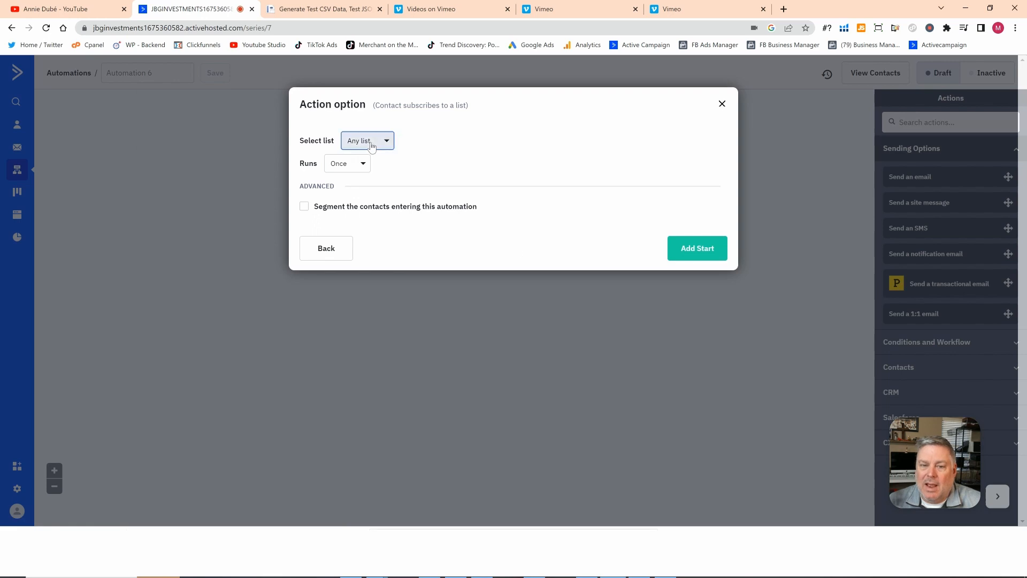
pyautogui.click(365, 224)
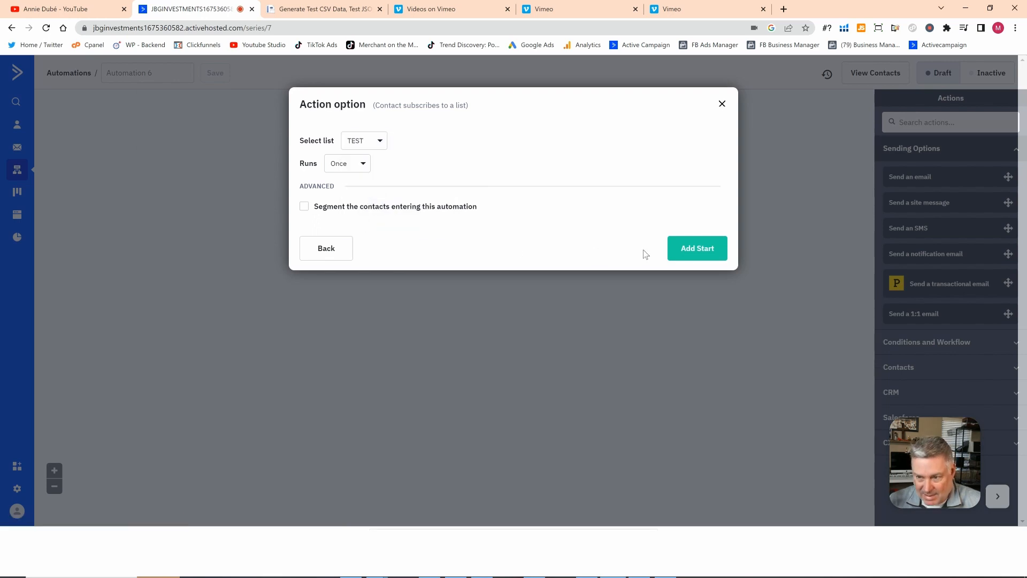
pyautogui.click(681, 252)
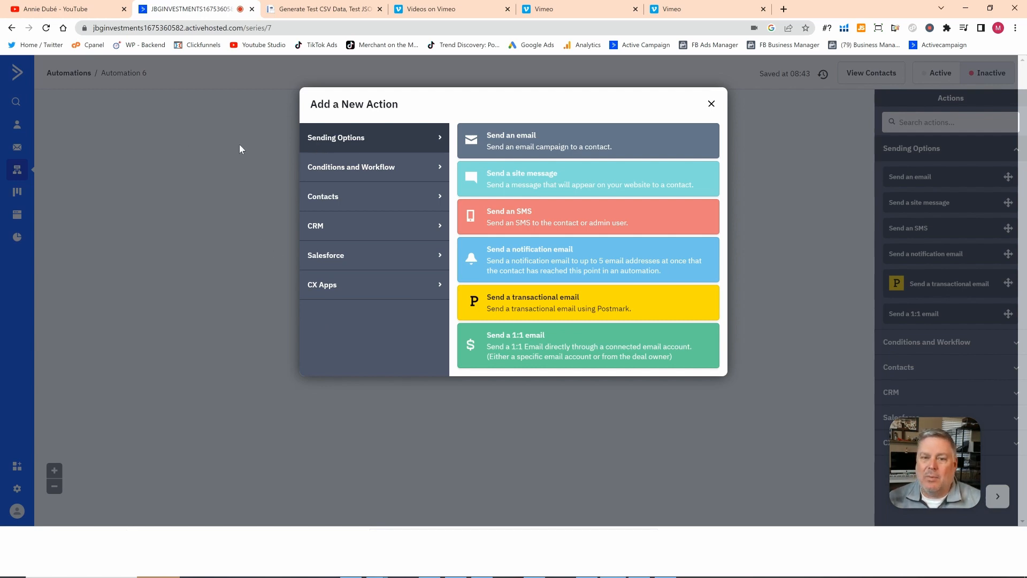
# Add a send-email action with a new email named "Email 1 - PDF Download", designed from a past campaign.
pyautogui.click(542, 146)
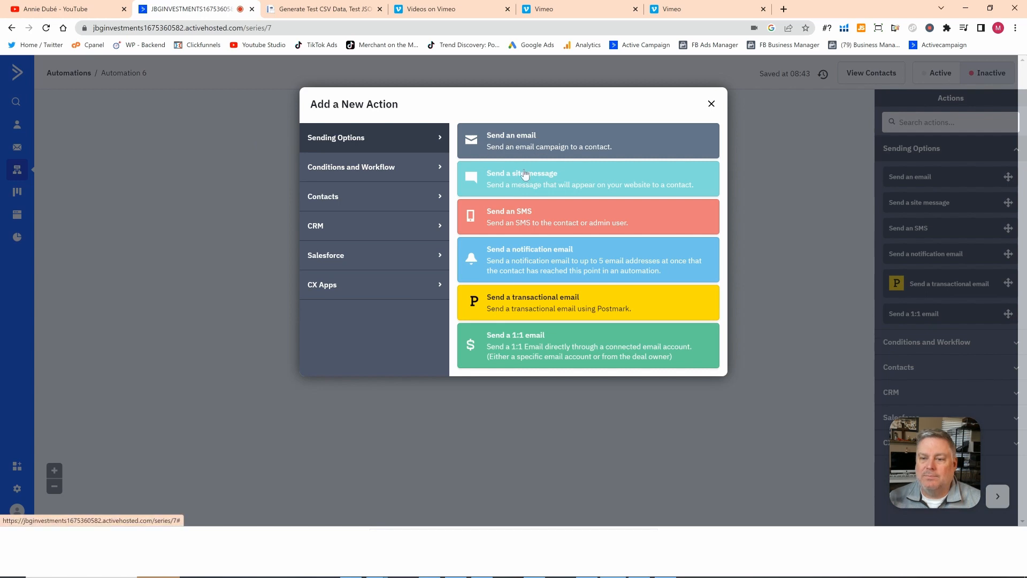
pyautogui.click(328, 128)
pyautogui.write('Email')
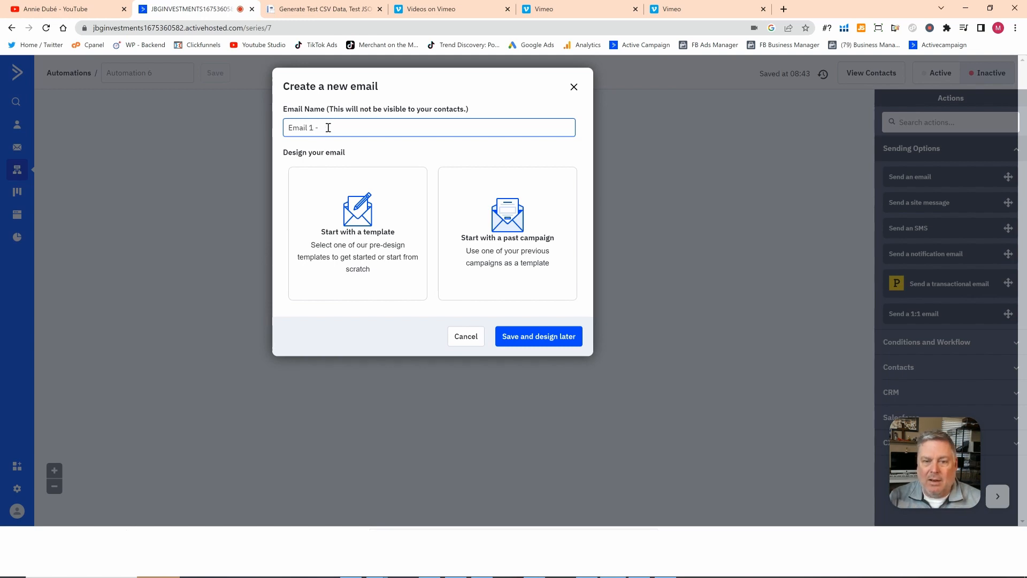
pyautogui.write('1 - PDF Dow')
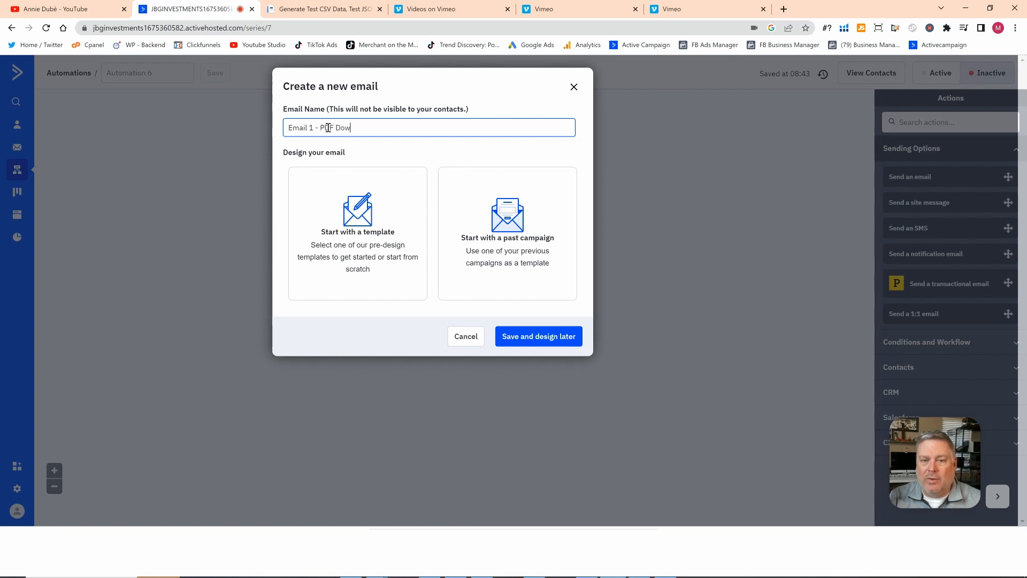
pyautogui.write('nl')
pyautogui.write('o')
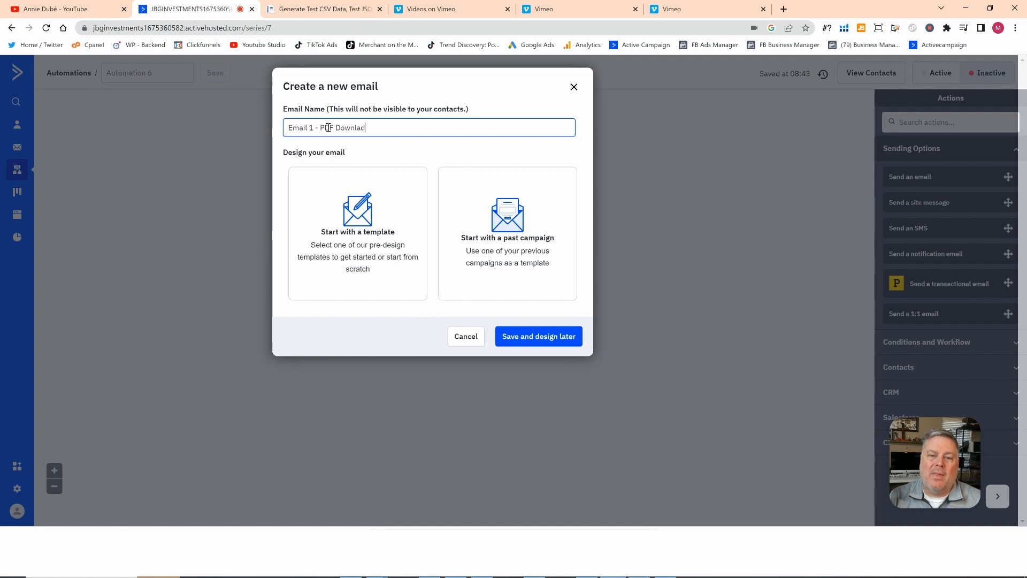
pyautogui.write('ad')
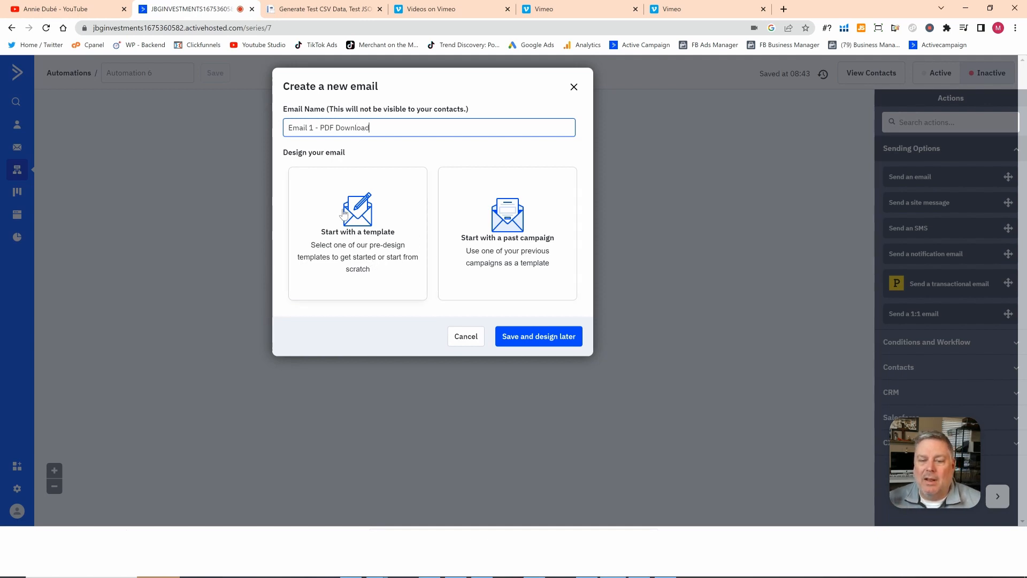
pyautogui.click(514, 245)
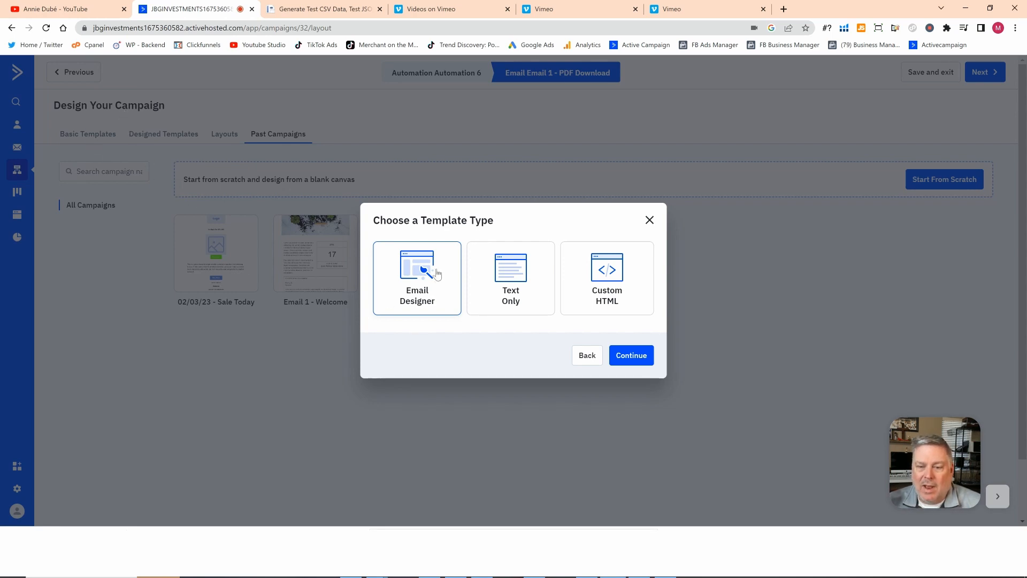
# Use the Email Designer with the past campaign "02/03/23 - Sale Today" and set the email subject to "Sale Today".
pyautogui.click(631, 355)
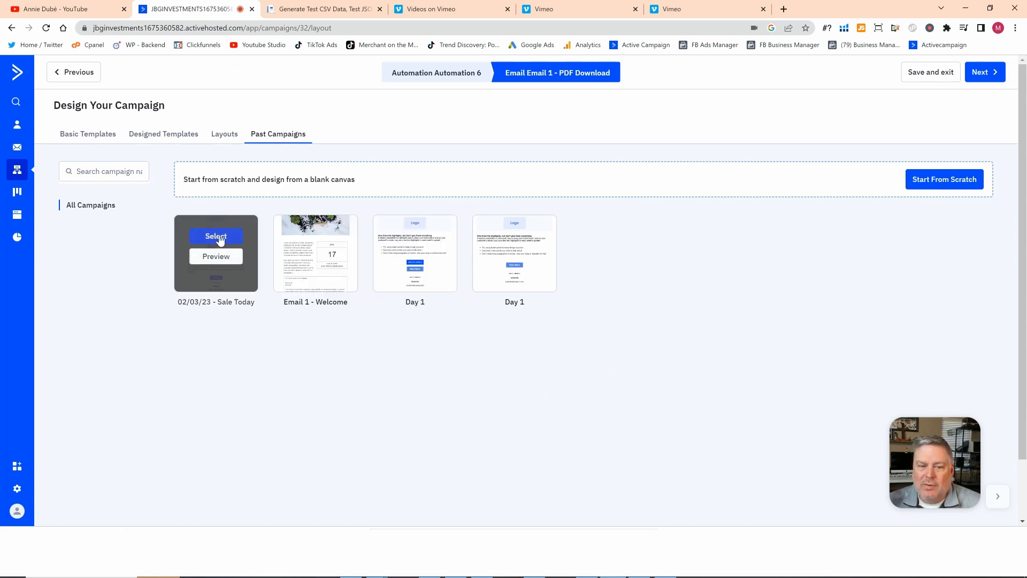
pyautogui.click(216, 233)
pyautogui.click(443, 329)
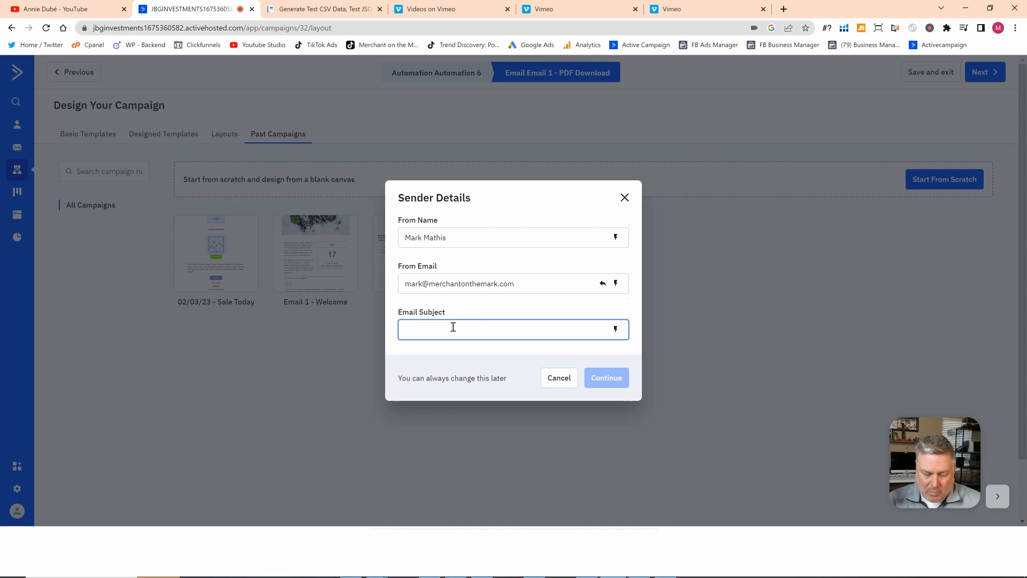
pyautogui.write('sale')
pyautogui.press('BackSpace')
pyautogui.press('BackSpace')
pyautogui.press('BackSpace')
pyautogui.press('BackSpace')
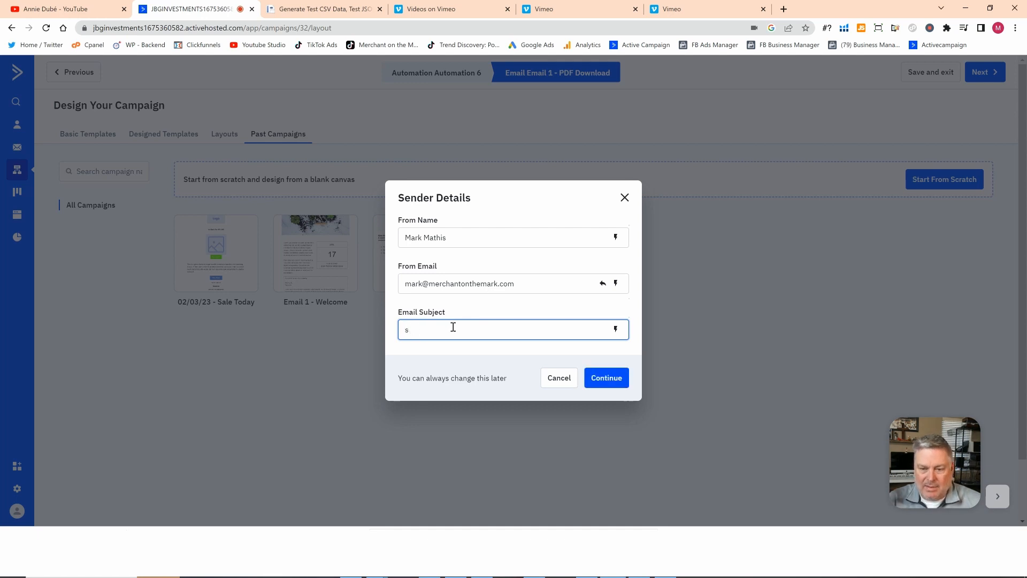
pyautogui.write('Sale Today')
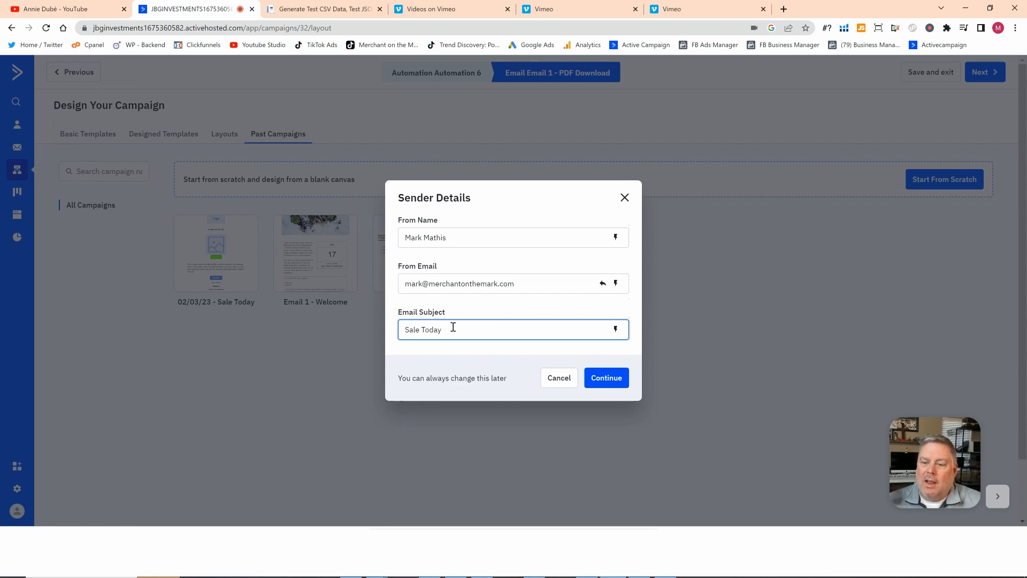
pyautogui.click(596, 376)
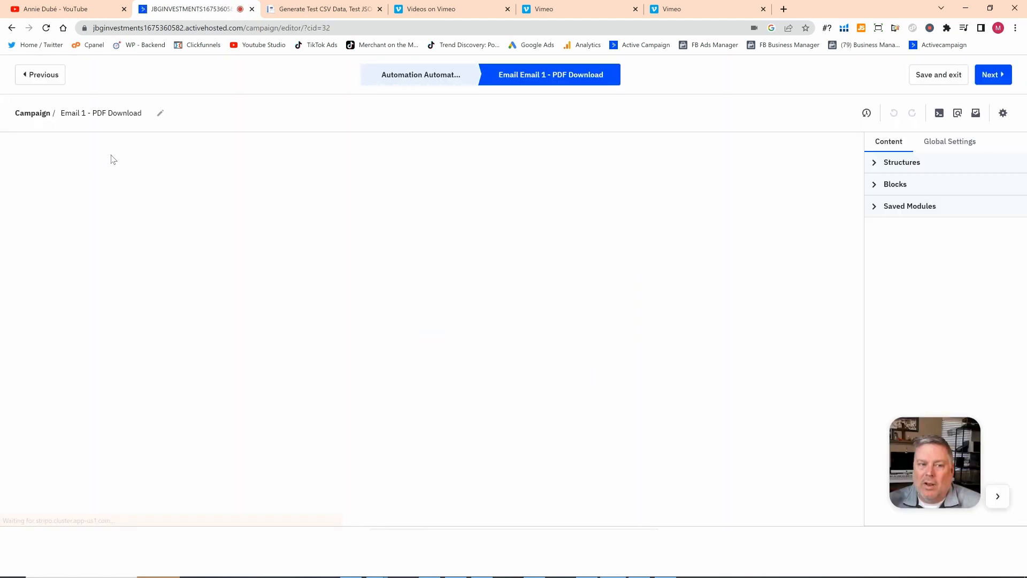
# Continue to the email's campaign summary, review its options, finish it, and save it as the automation's email to send.
pyautogui.click(986, 74)
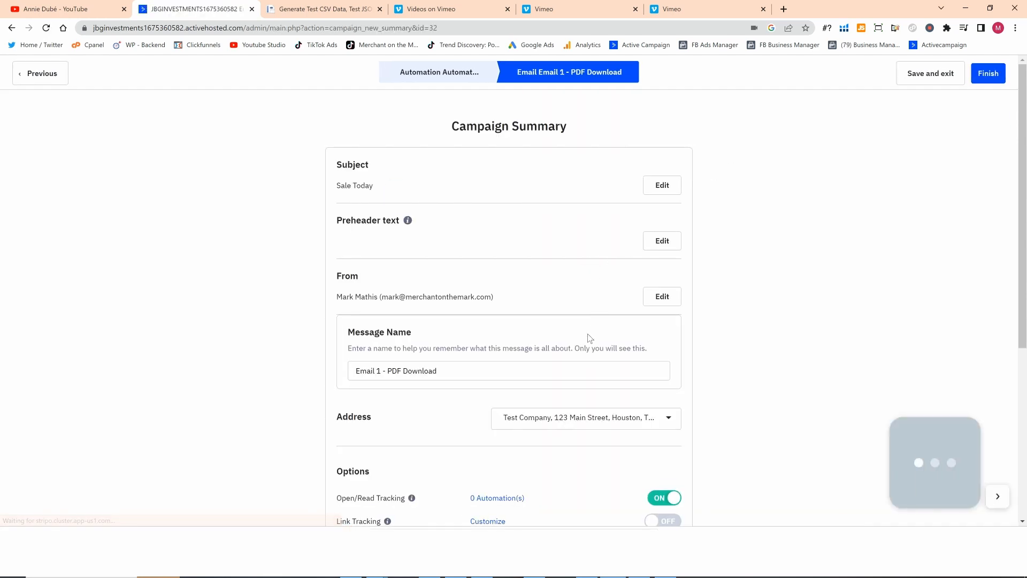
pyautogui.scroll(-5, 641, 353)
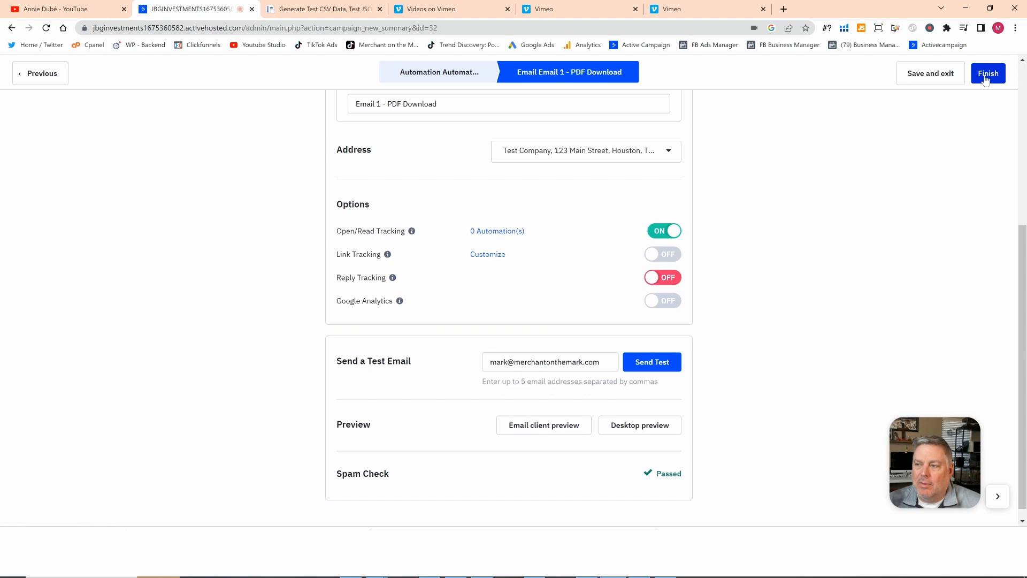
pyautogui.click(985, 78)
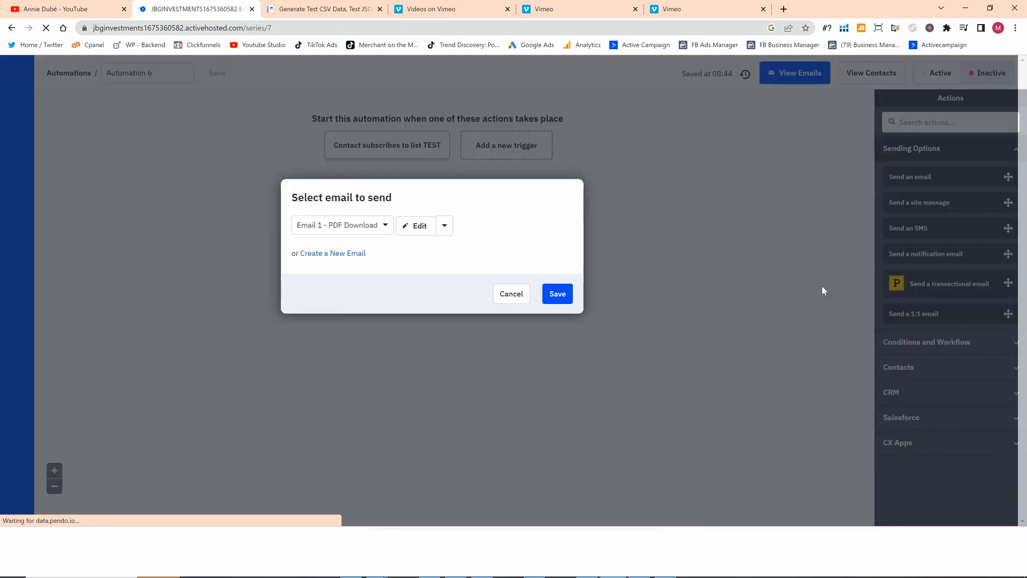
pyautogui.click(557, 292)
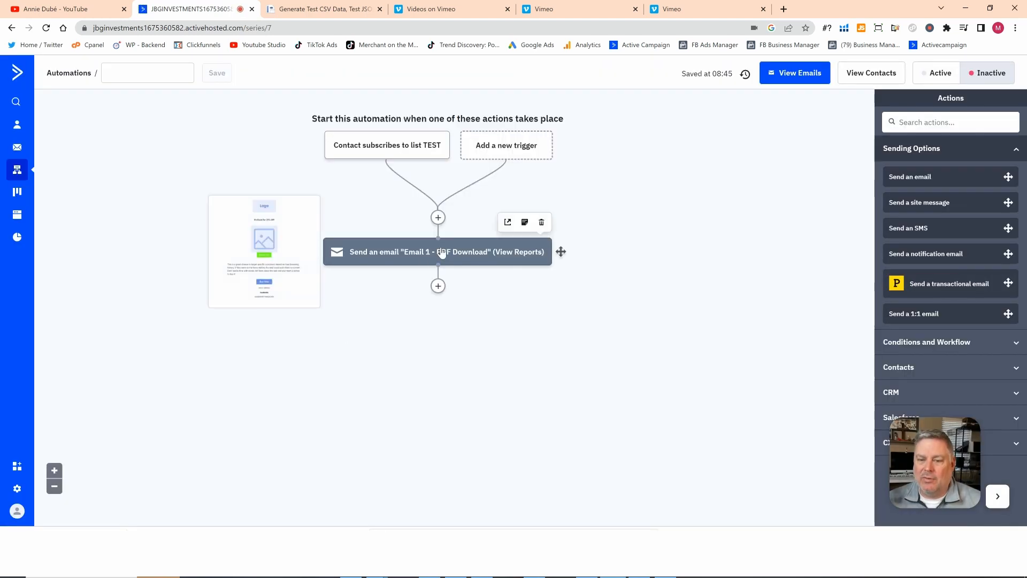
# Start adding an action after the email and look through the workflow, contacts, CRM, Salesforce, CX Apps and sending action categories.
pyautogui.click(438, 287)
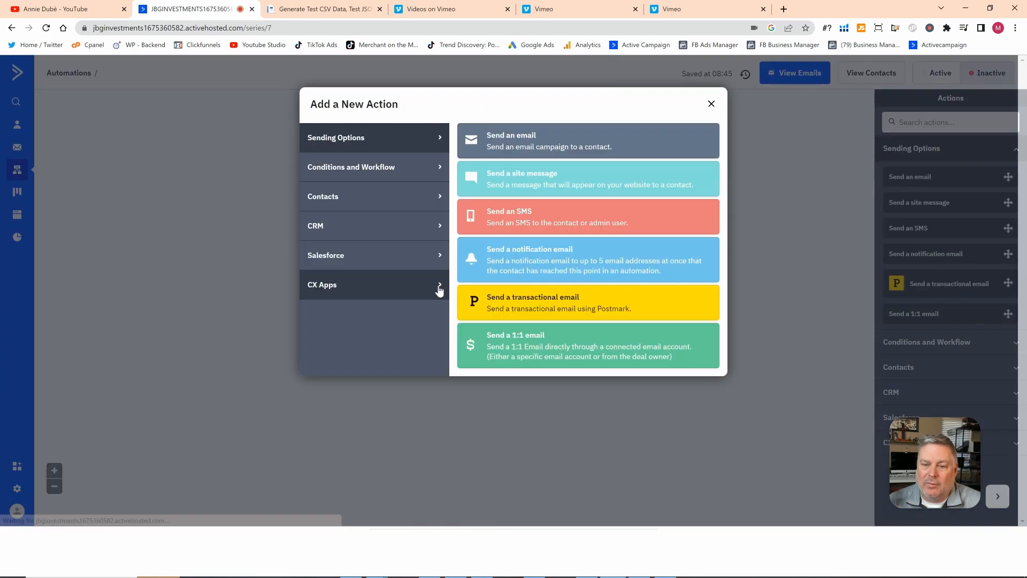
pyautogui.click(343, 169)
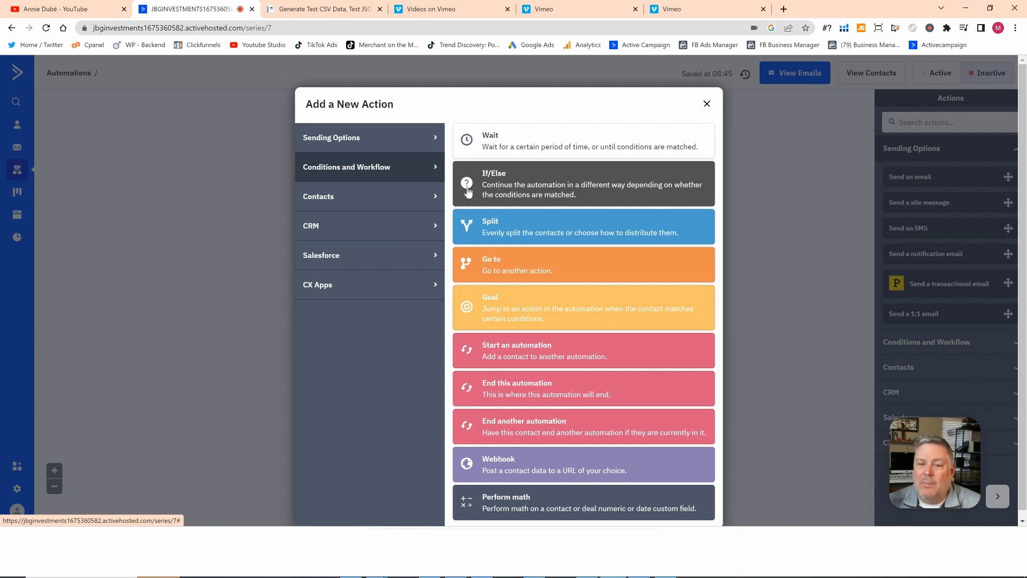
pyautogui.click(377, 198)
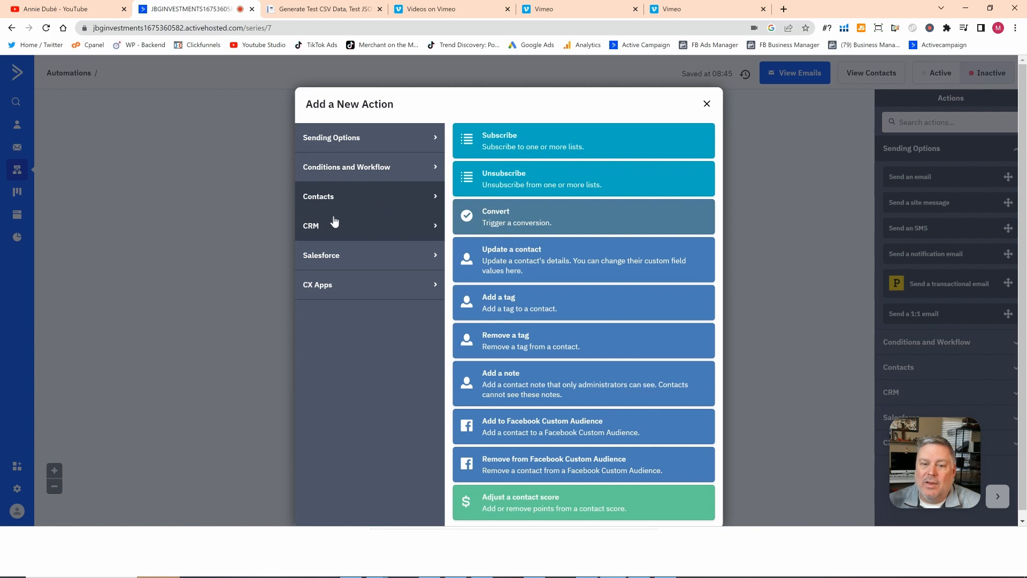
pyautogui.click(324, 228)
pyautogui.click(329, 255)
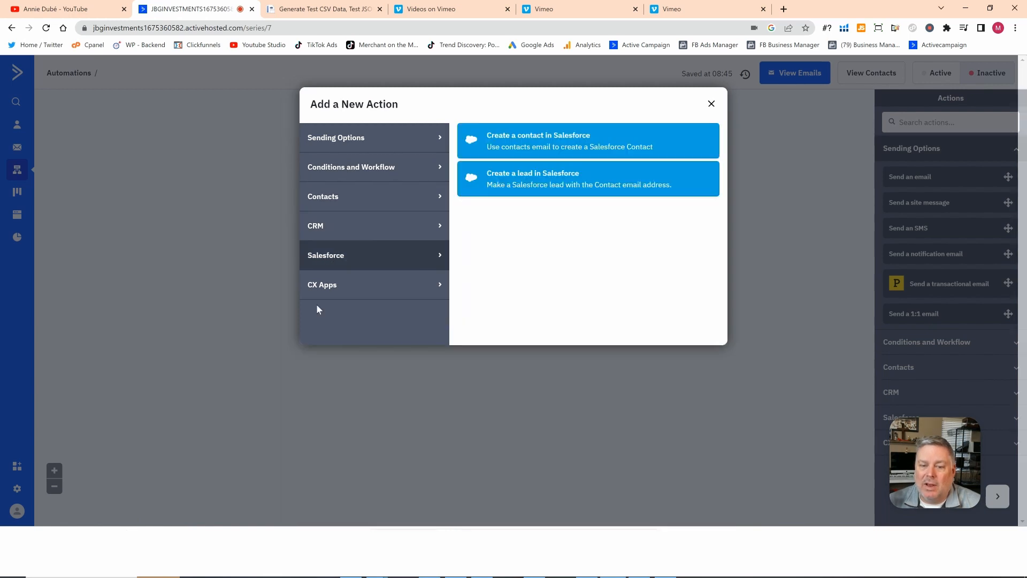
pyautogui.click(333, 288)
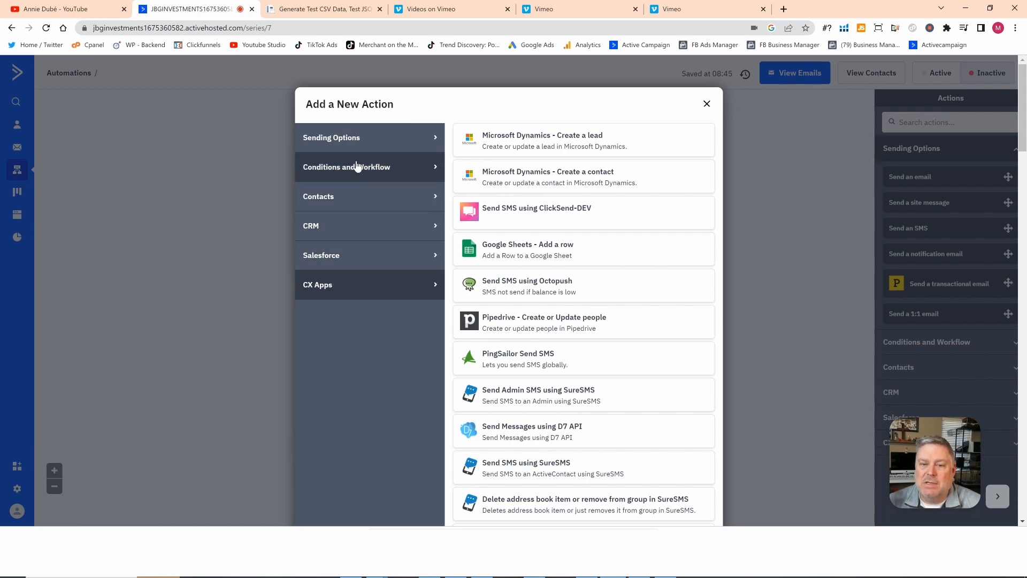
pyautogui.click(365, 146)
# Add a wait action after the email for a specified period of 1 day.
pyautogui.click(434, 168)
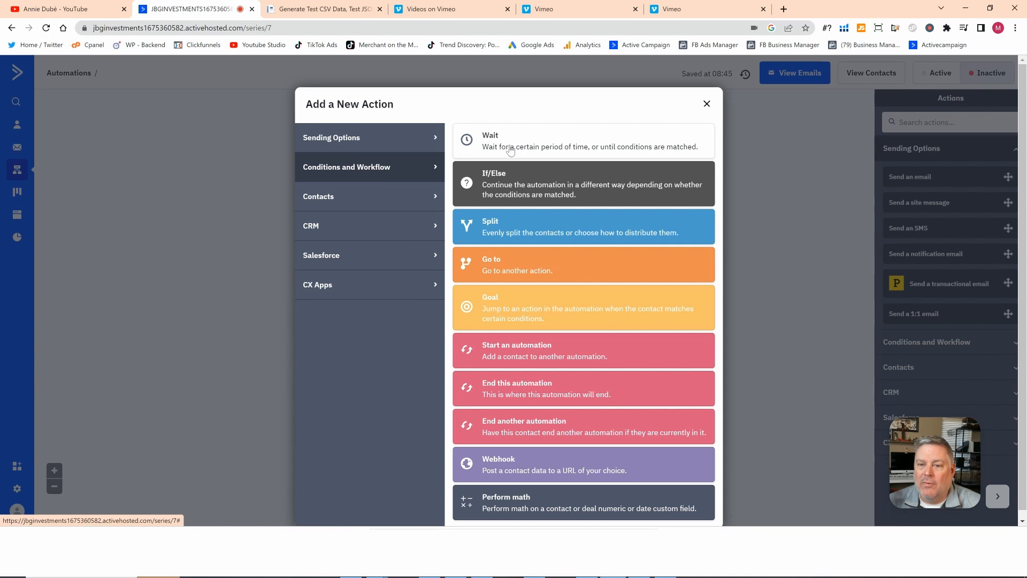
pyautogui.click(579, 146)
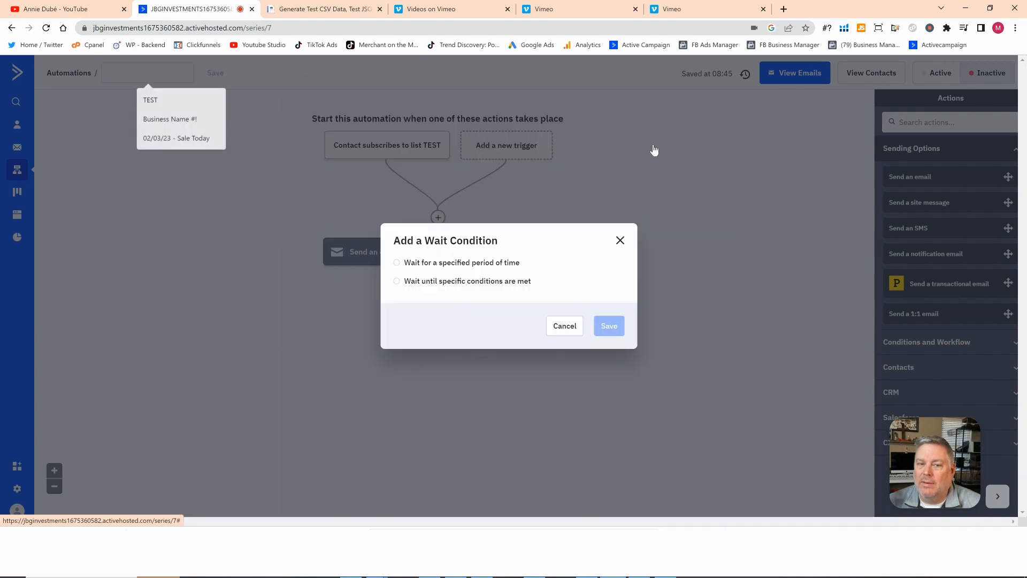
pyautogui.click(439, 263)
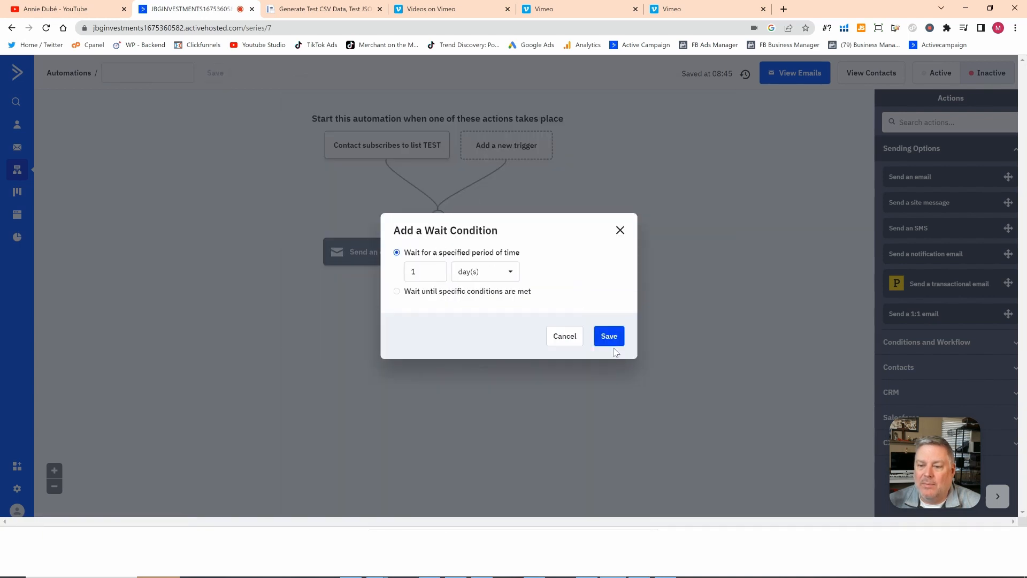
pyautogui.click(611, 331)
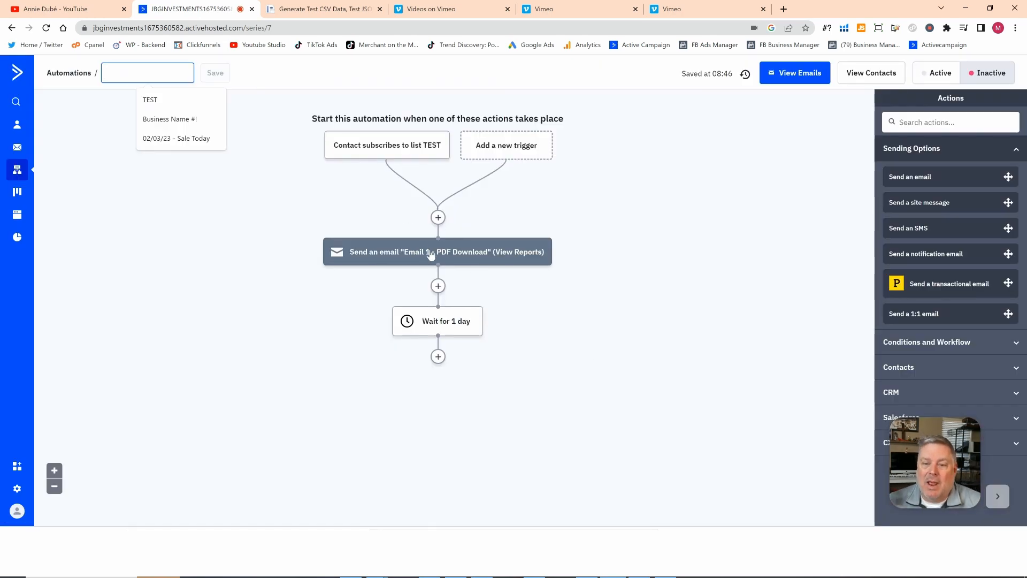
# Copy the automation's "Email 1 - PDF Download" email and open the copy for editing.
pyautogui.click(438, 356)
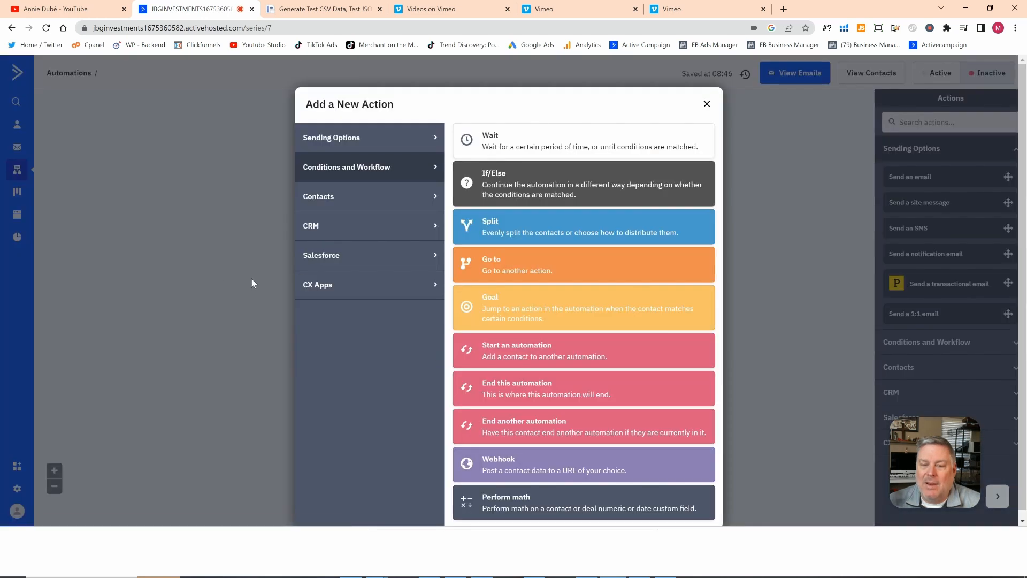
pyautogui.click(229, 290)
pyautogui.moveTo(516, 235)
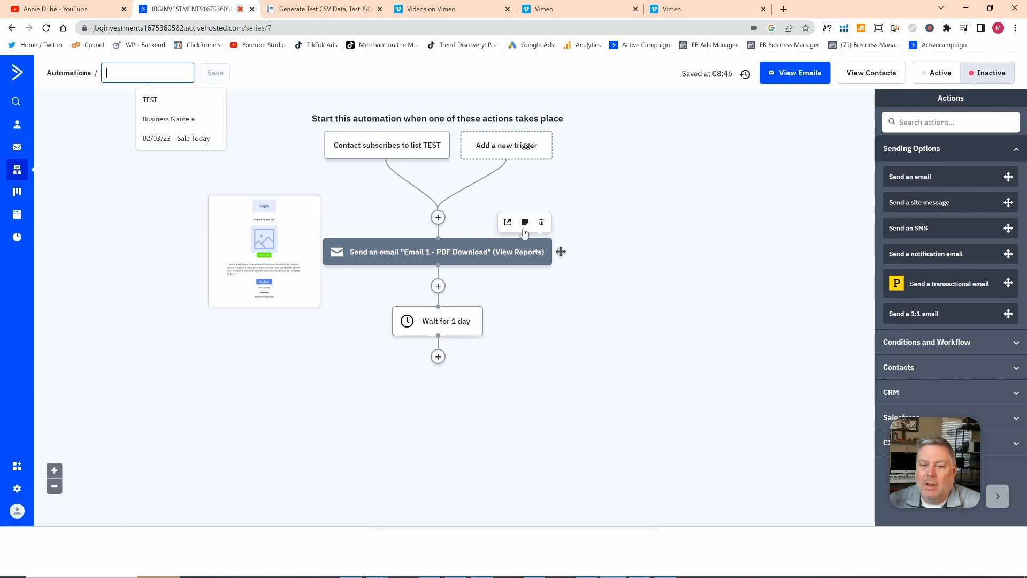
pyautogui.click(491, 256)
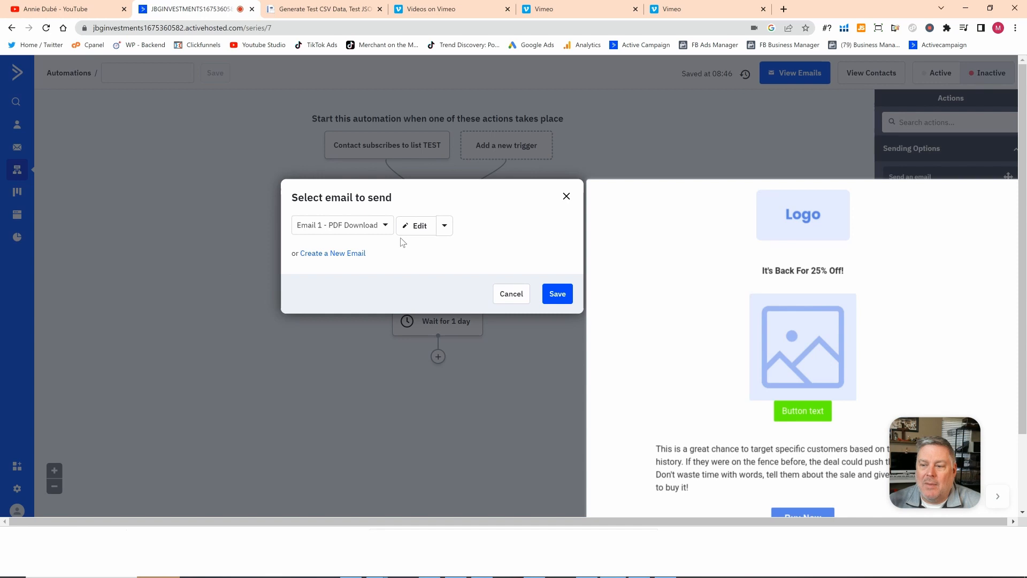
pyautogui.click(444, 225)
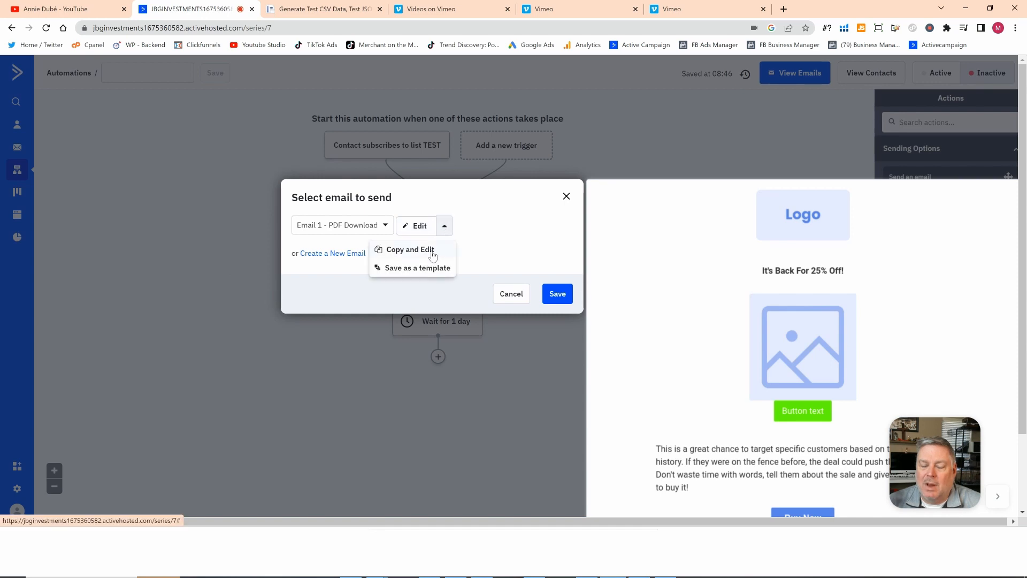
pyautogui.click(432, 254)
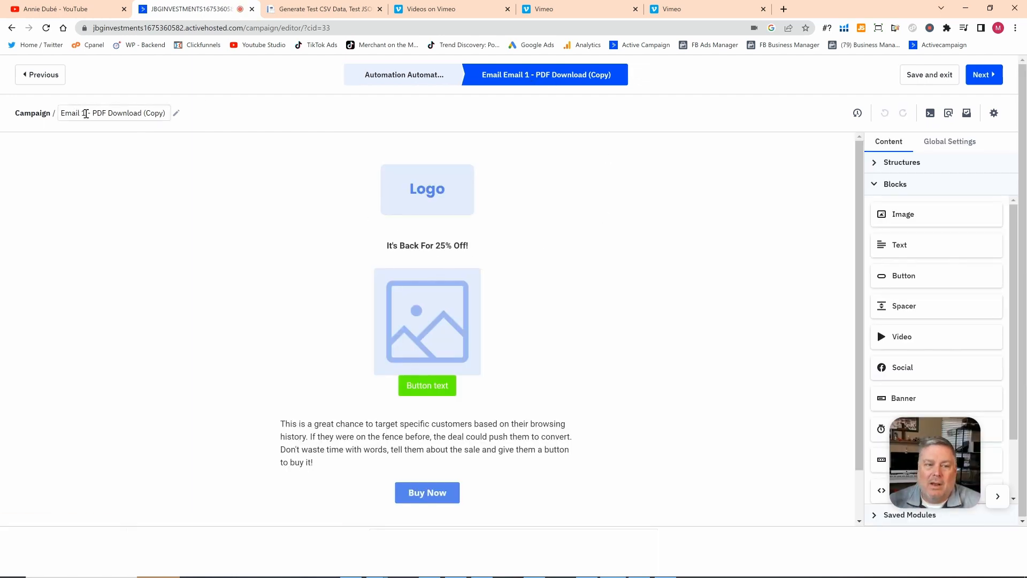
# Rename the copied email "Email 2 - About Us" and save the new name.
pyautogui.click(84, 113)
pyautogui.moveTo(84, 113); pyautogui.dragTo(169, 114)
pyautogui.press('capslock')
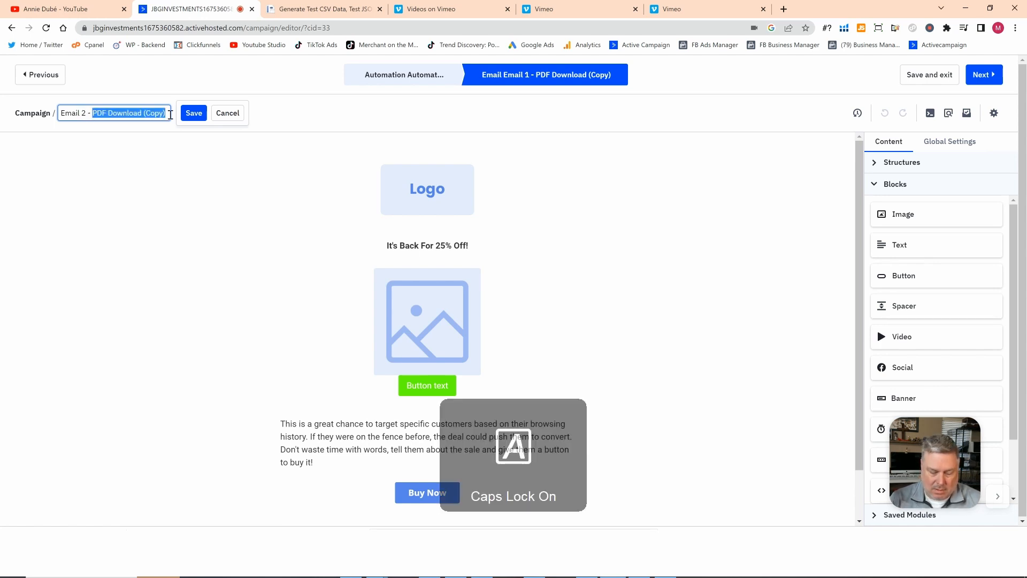
pyautogui.write('a')
pyautogui.press('capslock')
pyautogui.write('About')
pyautogui.press('BackSpace')
pyautogui.press('BackSpace')
pyautogui.press('BackSpace')
pyautogui.press('BackSpace')
pyautogui.press('BackSpace')
pyautogui.press('BackSpace')
pyautogui.write('About Us')
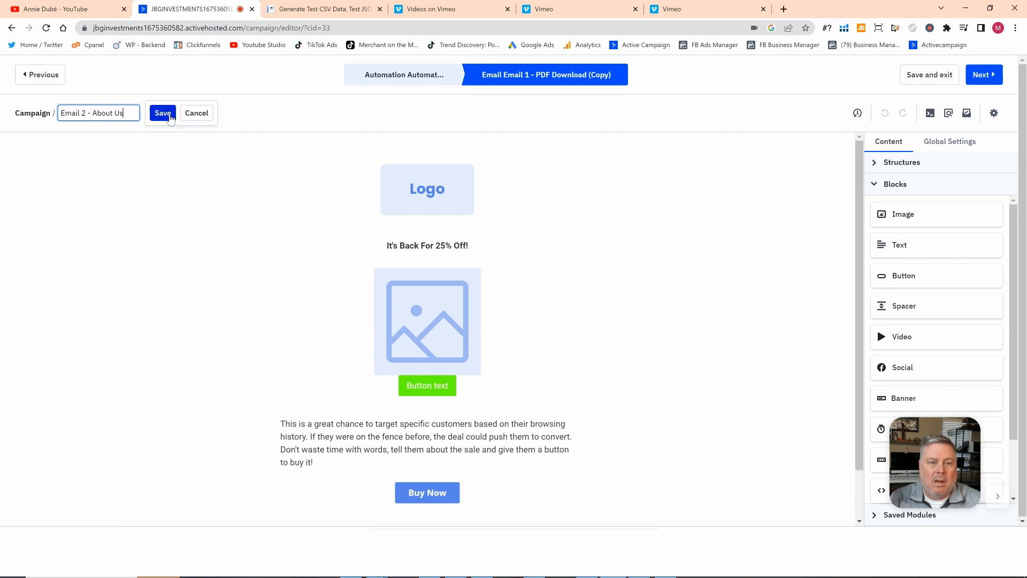
pyautogui.click(170, 117)
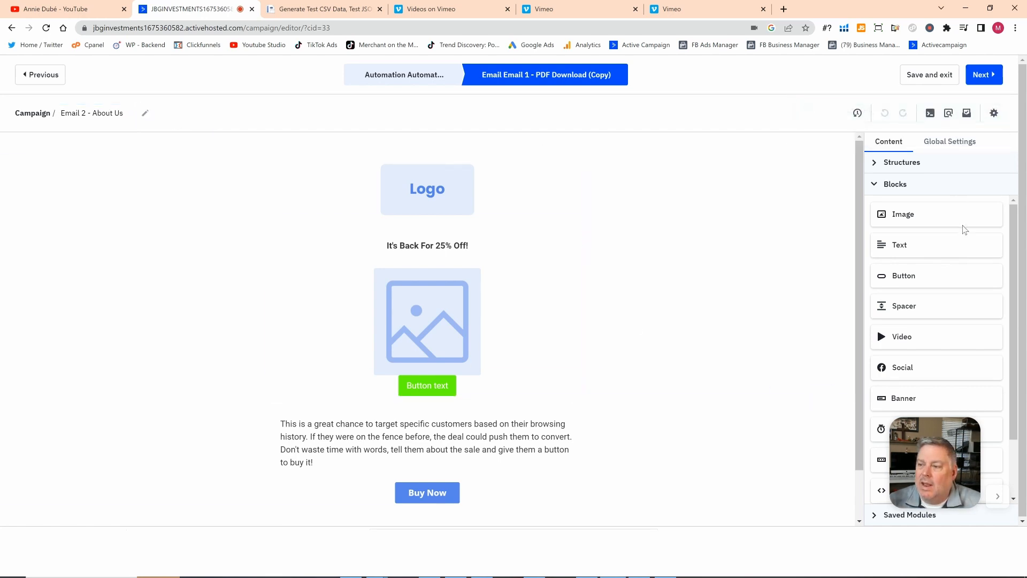
# Proceed through the campaign summary of "Email 2 - About Us" and finish the email to return to the automation.
pyautogui.click(987, 79)
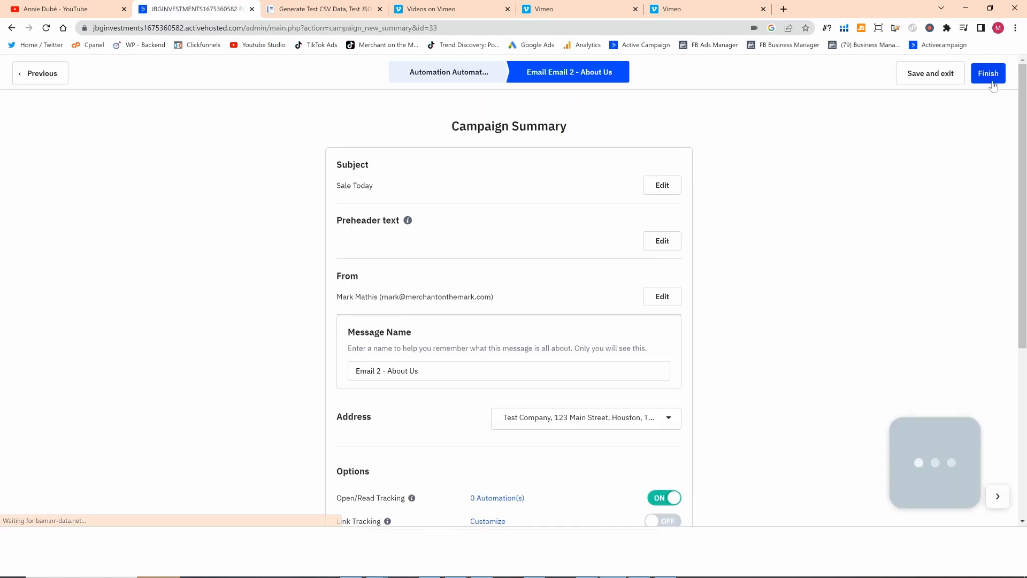
pyautogui.click(991, 77)
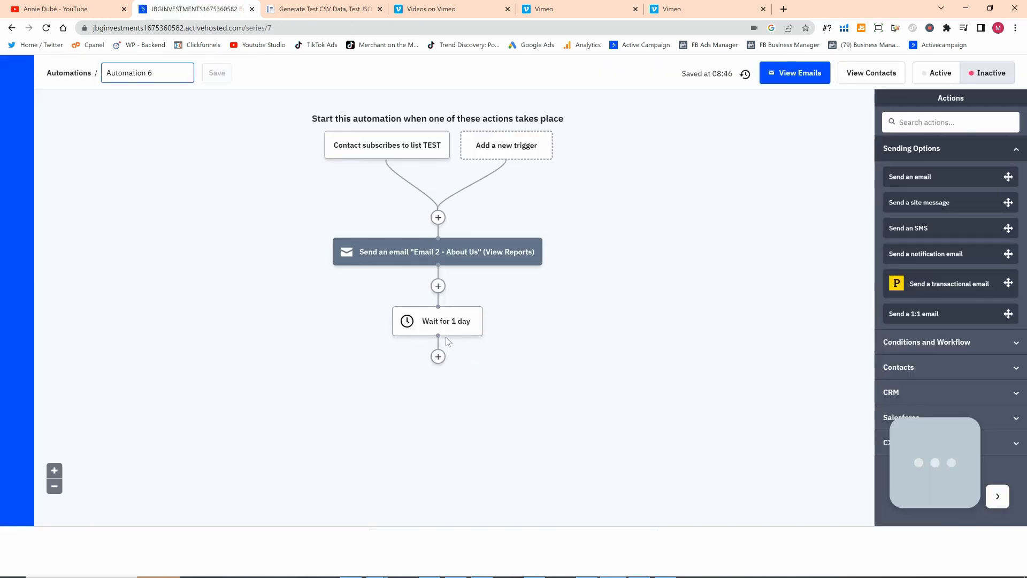
pyautogui.moveTo(443, 253)
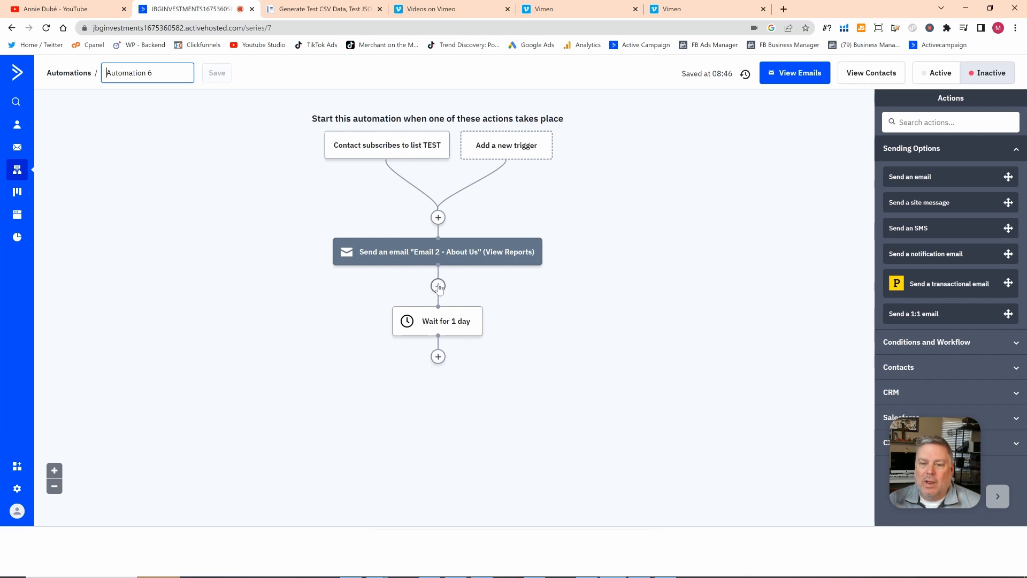
# Add a send-email action after the one-day wait and create "Email 3" from a past campaign with the Email Designer template type.
pyautogui.click(438, 356)
pyautogui.click(543, 152)
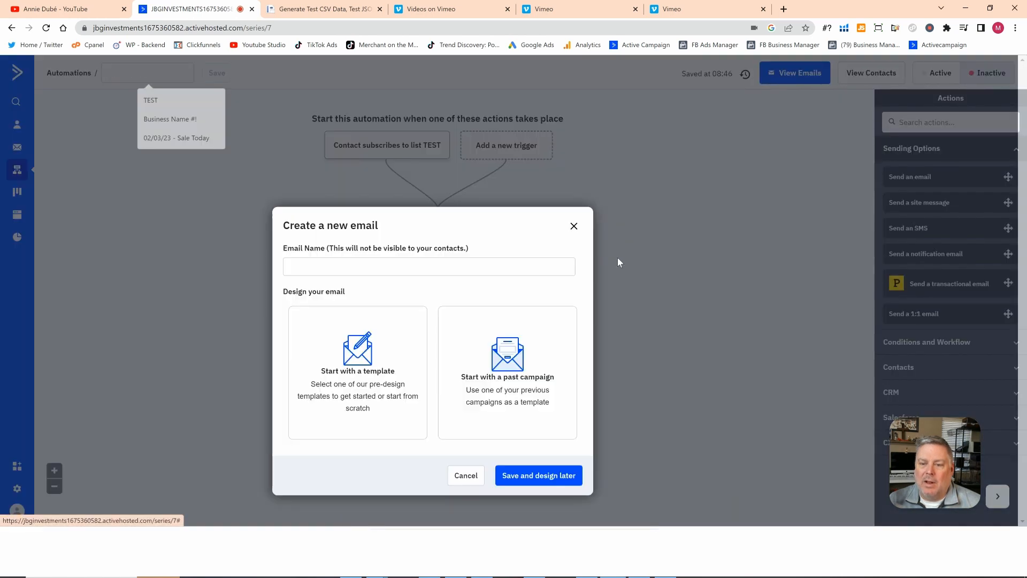
pyautogui.write('Email 3')
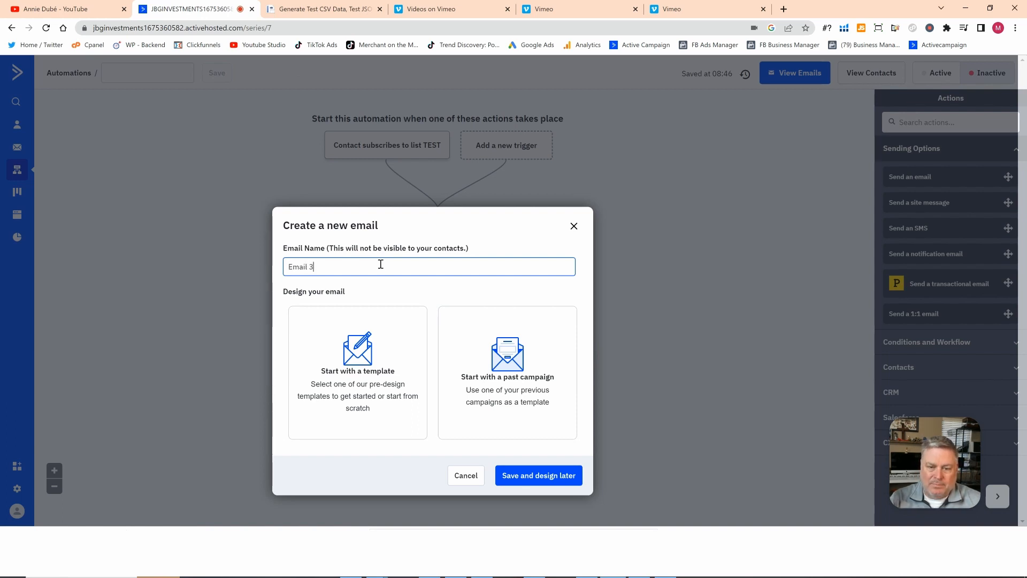
pyautogui.click(503, 373)
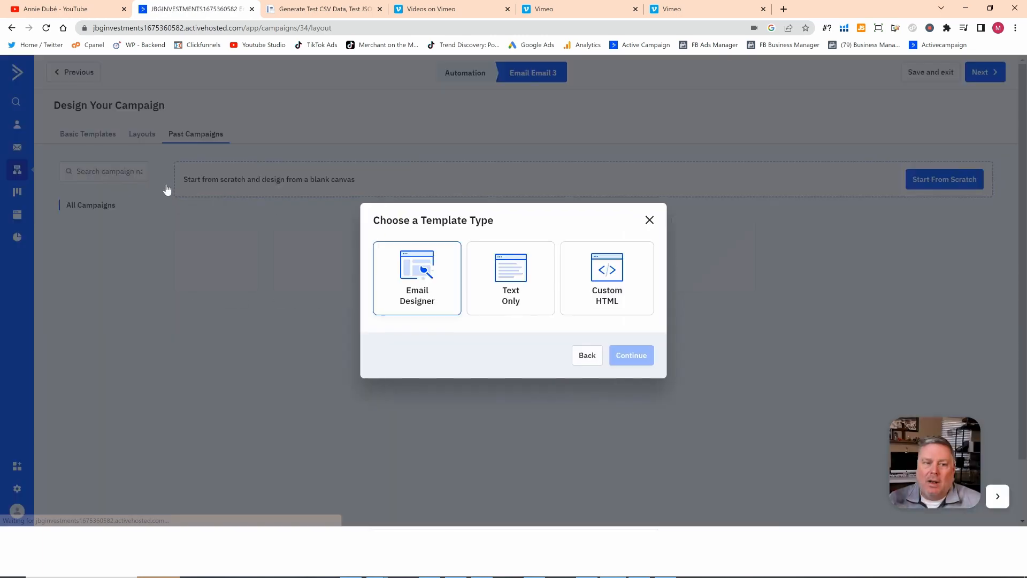
pyautogui.click(653, 361)
# Use the "Email 1 - Welcome" campaign as the design for Email 3 and set the email subject to "test".
pyautogui.moveTo(532, 280)
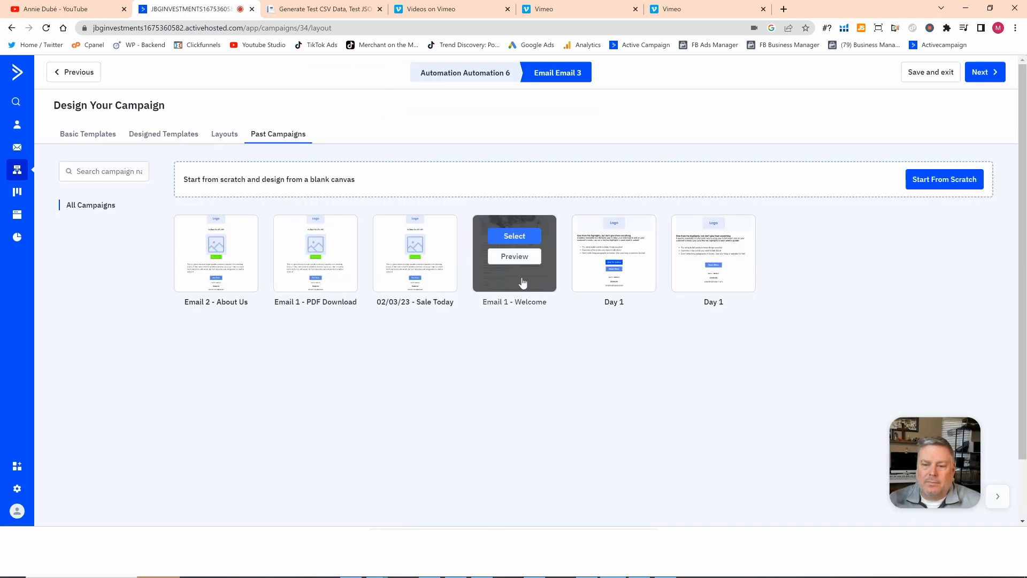
pyautogui.click(516, 237)
pyautogui.click(506, 333)
pyautogui.write('te')
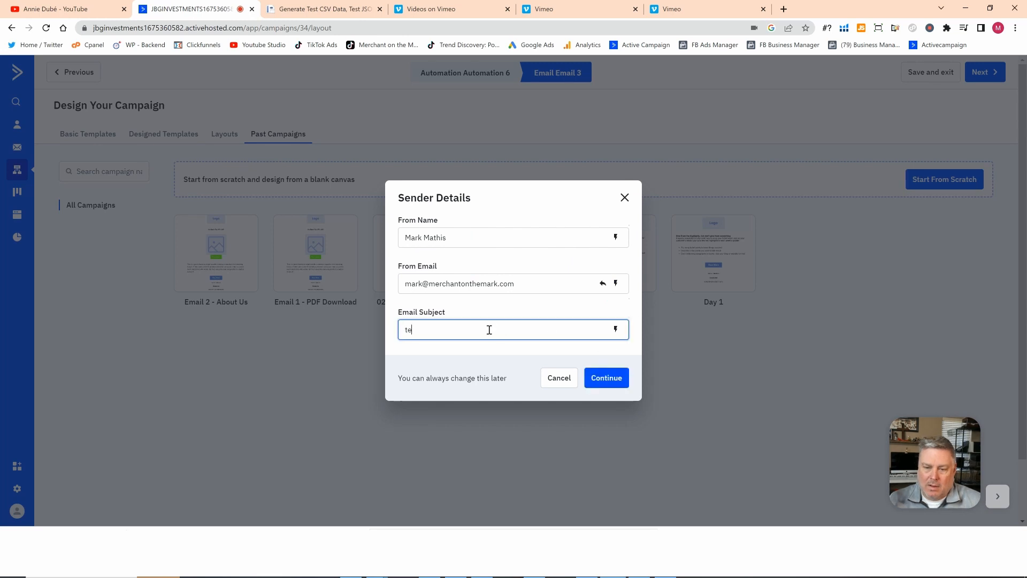
pyautogui.write('st')
pyautogui.click(610, 376)
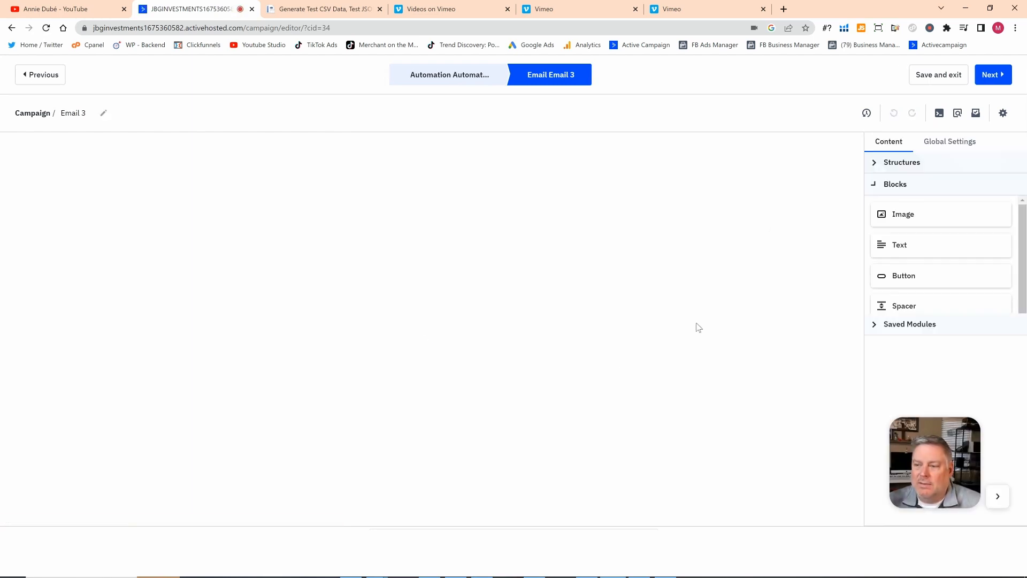
# Finish Email 3 in the editor and save it as the email sent after the one-day wait.
pyautogui.click(992, 75)
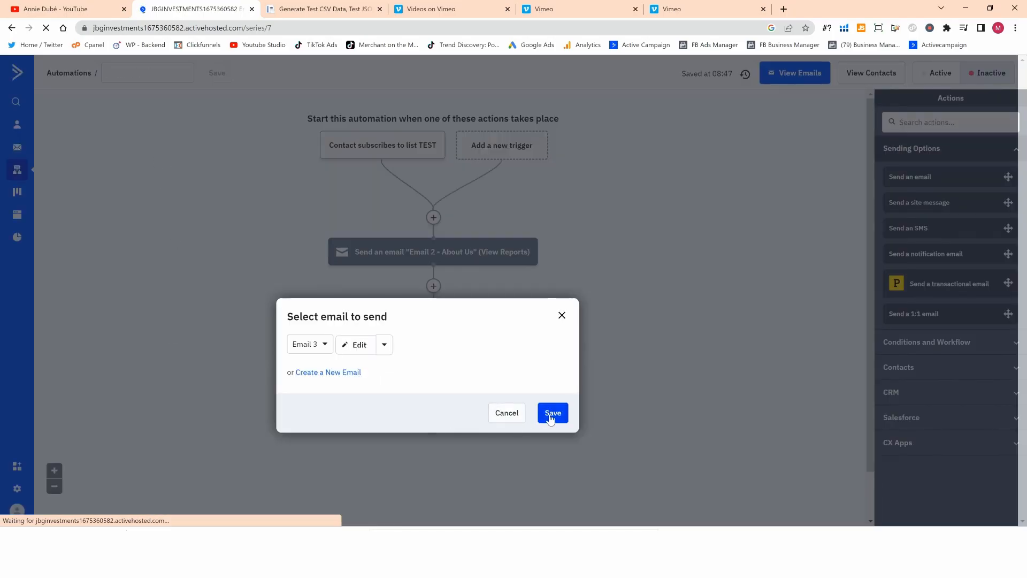
pyautogui.click(550, 418)
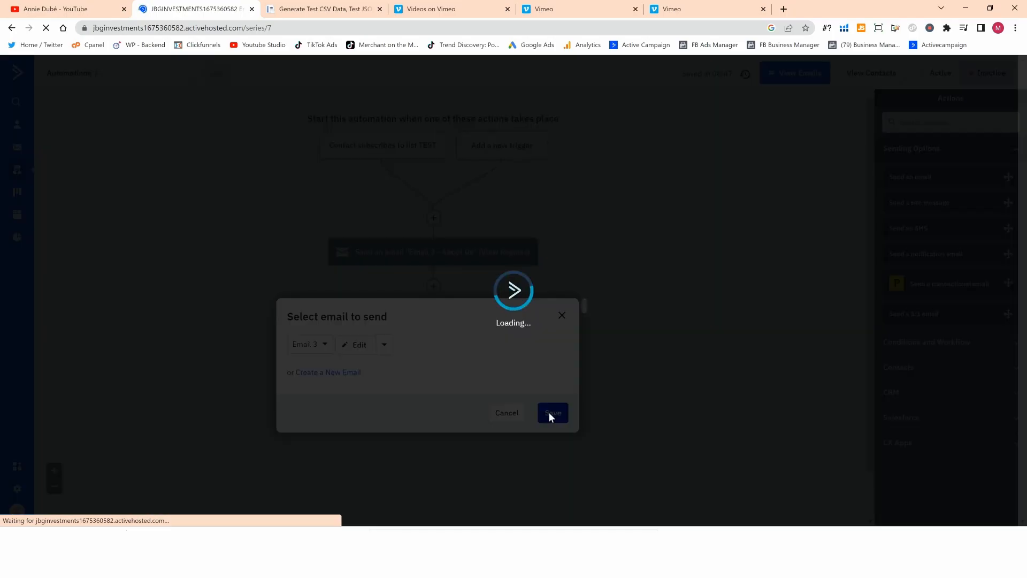
pyautogui.scroll(-1, 582, 420)
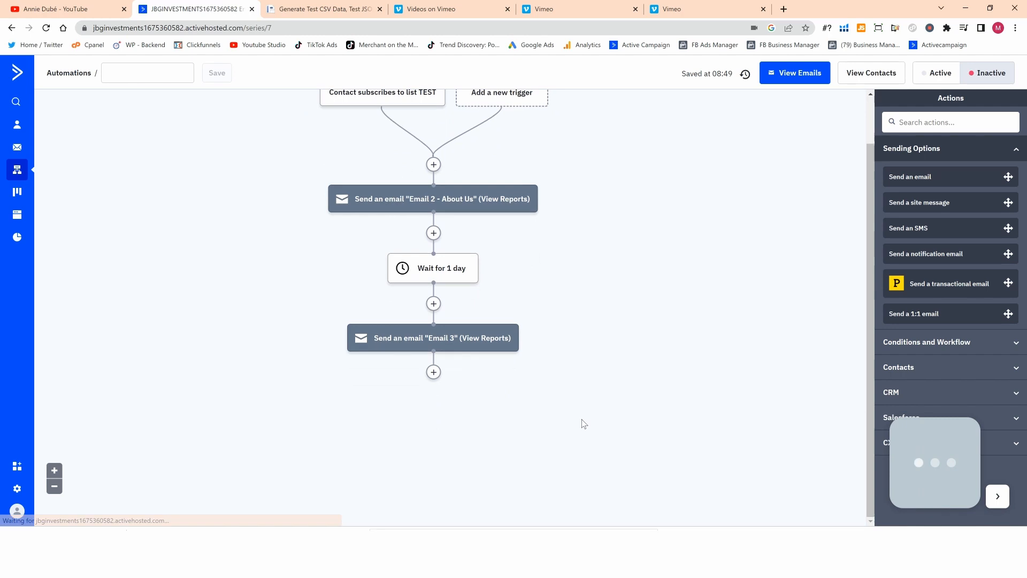
# Add an If/Else action after Email 3 with the condition "Has not opened" for any email.
pyautogui.click(434, 372)
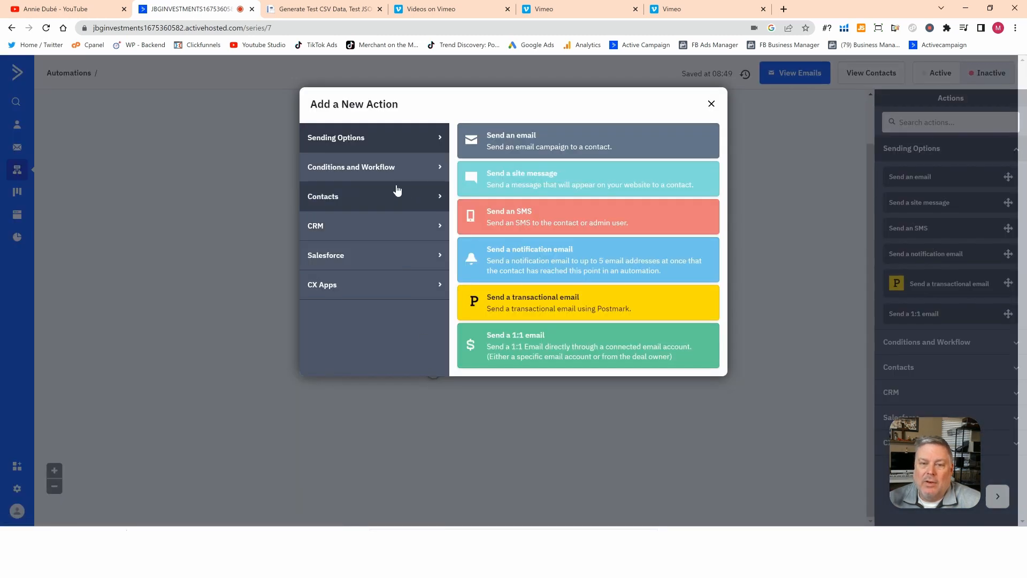
pyautogui.click(407, 171)
pyautogui.click(494, 183)
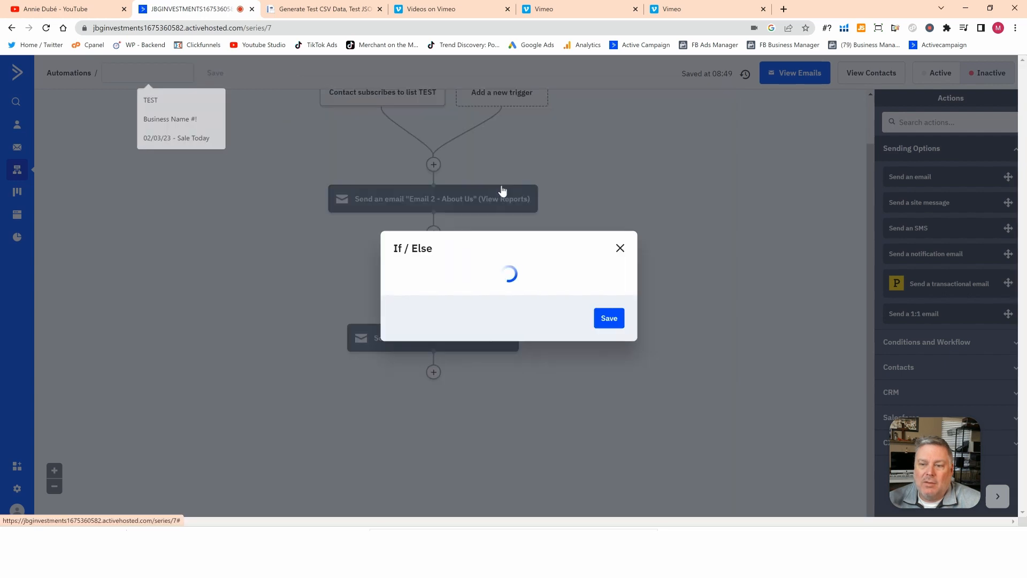
pyautogui.click(439, 254)
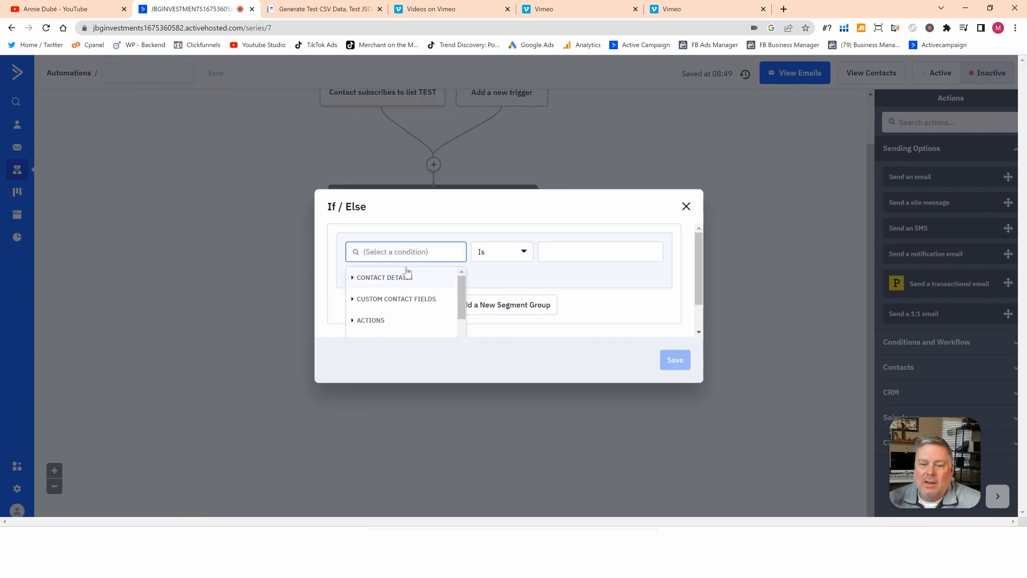
pyautogui.click(374, 319)
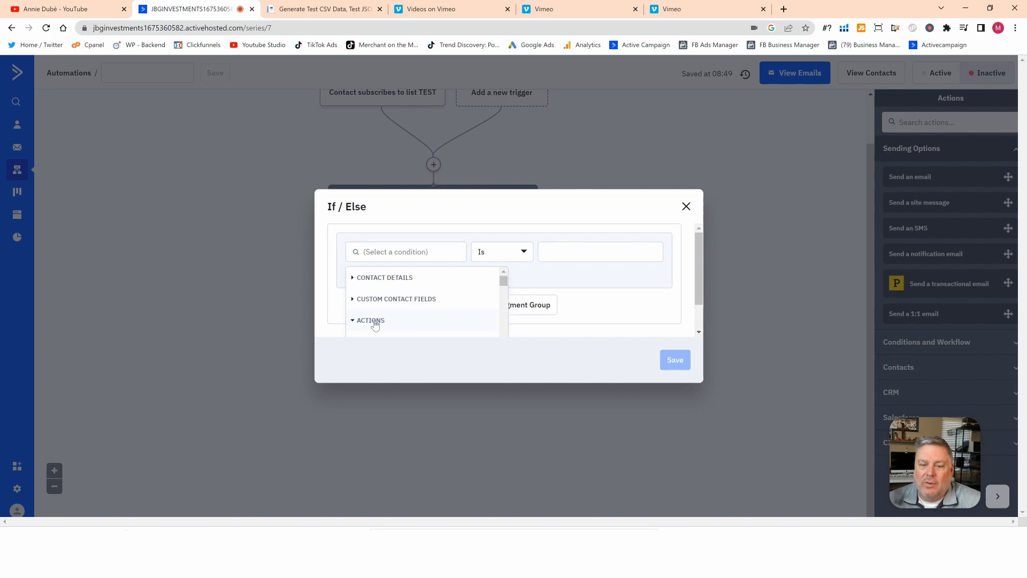
pyautogui.scroll(-3, 469, 322)
pyautogui.scroll(1, 459, 321)
pyautogui.scroll(-1, 413, 324)
pyautogui.click(405, 305)
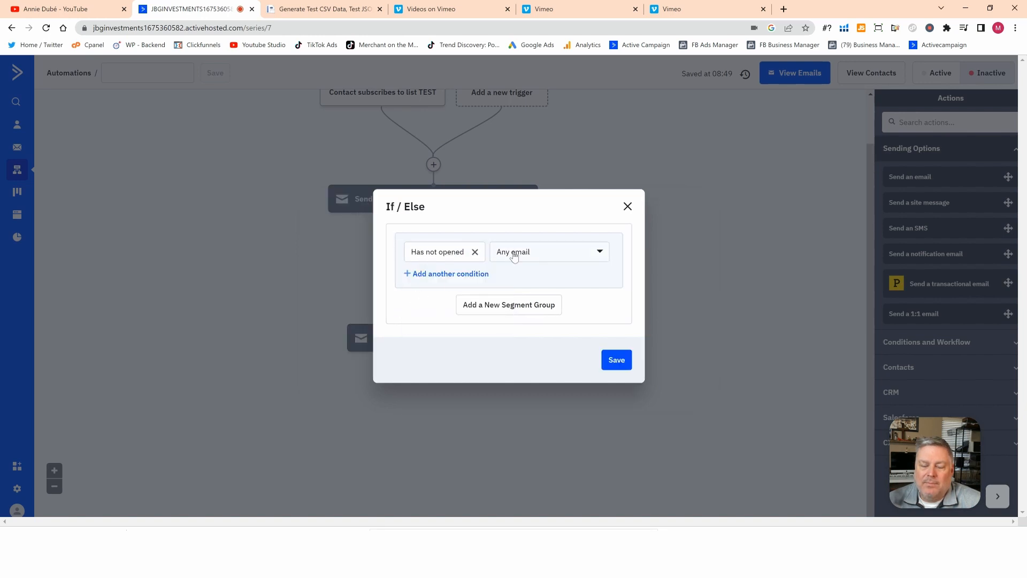
pyautogui.click(616, 360)
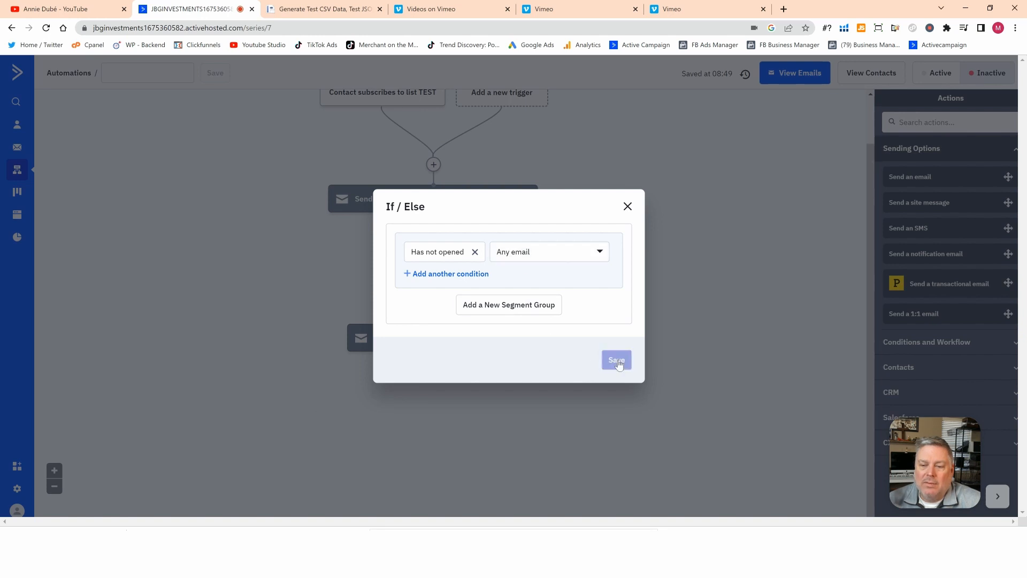
pyautogui.scroll(-3, 597, 393)
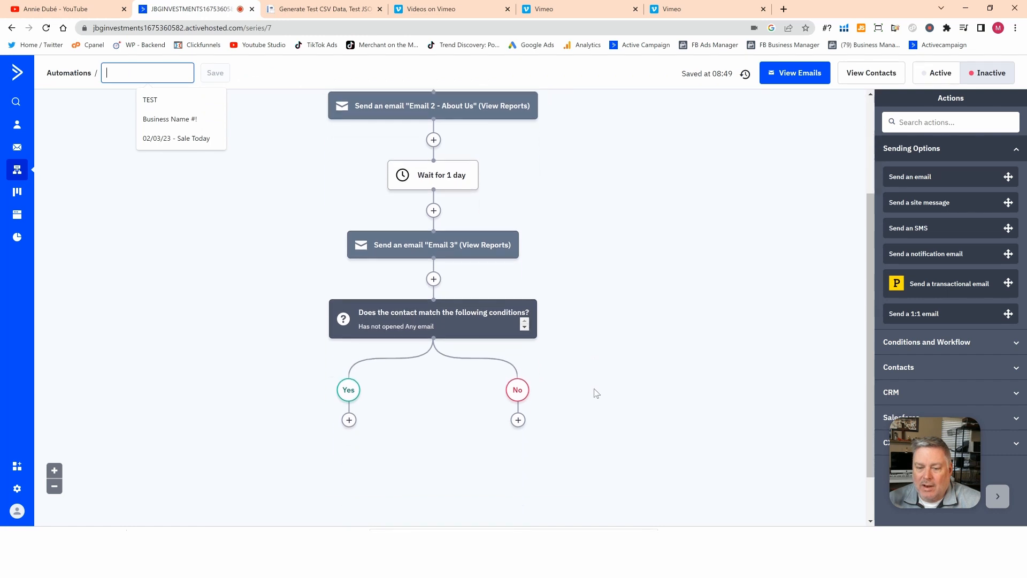
# Look through the workflow and sending actions available for the condition's Yes branch, without adding one.
pyautogui.moveTo(383, 268)
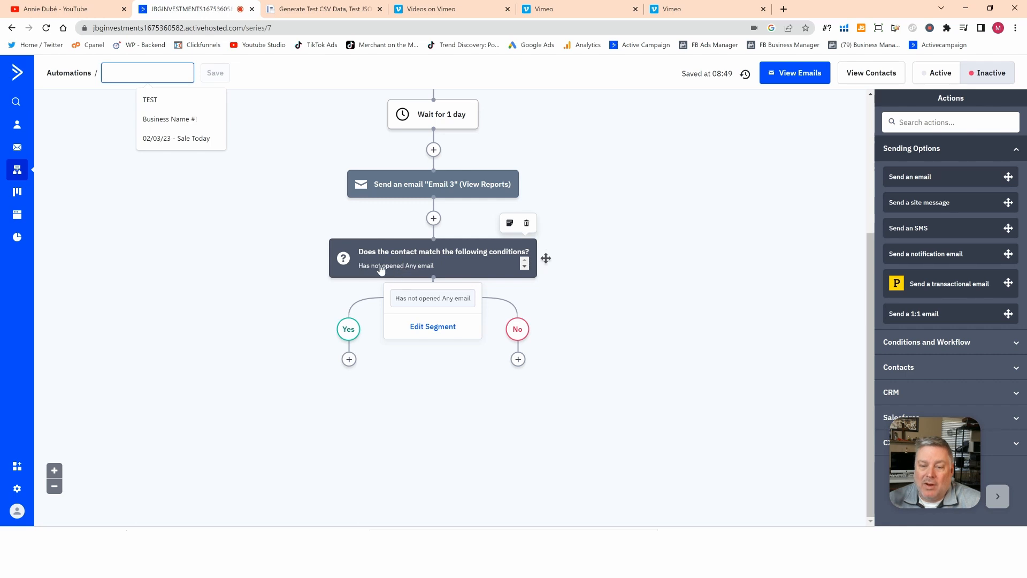
pyautogui.click(349, 359)
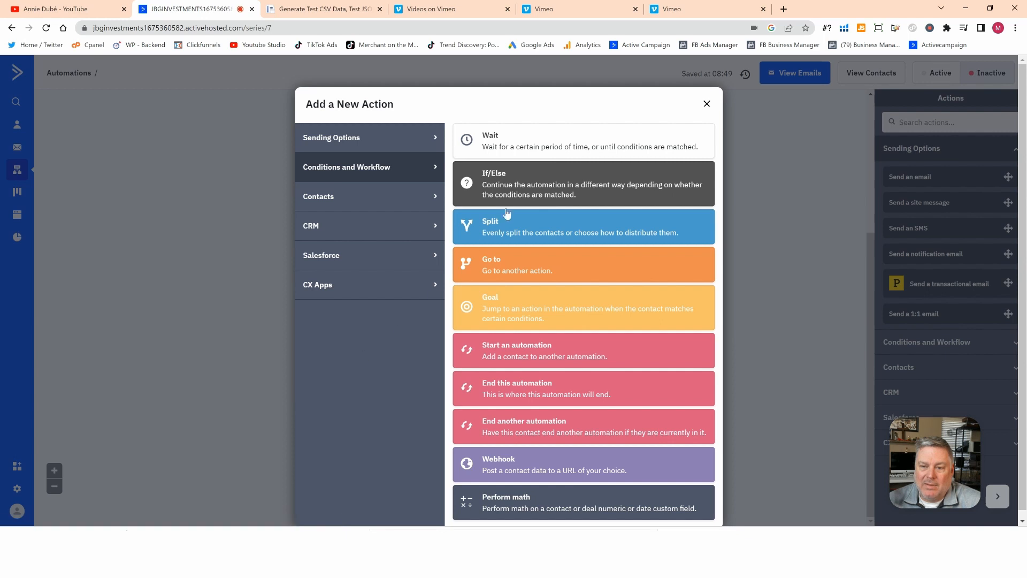
pyautogui.click(414, 149)
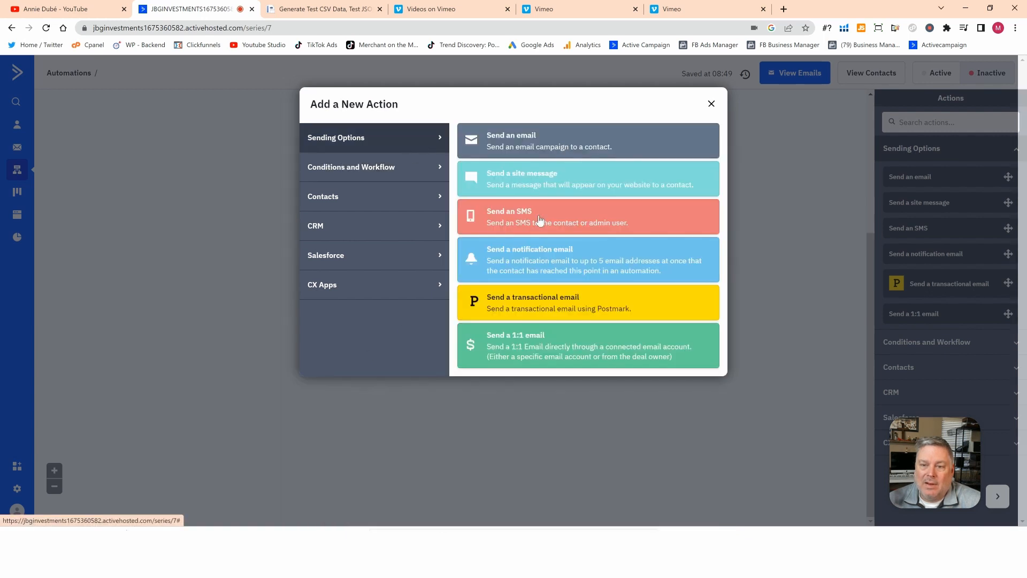
pyautogui.click(711, 104)
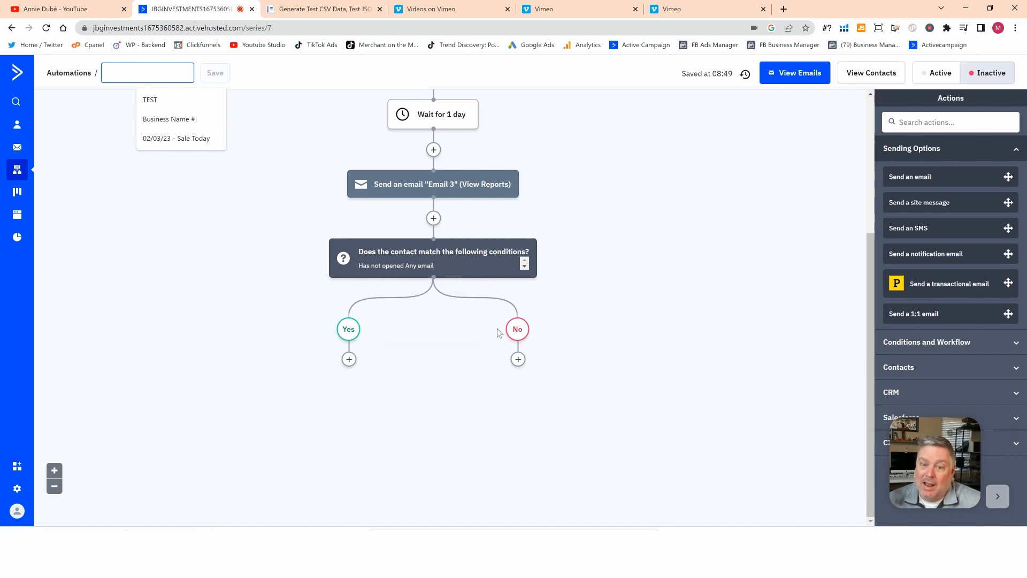
# Rename the automation "Test2" and save the name.
pyautogui.moveTo(431, 276)
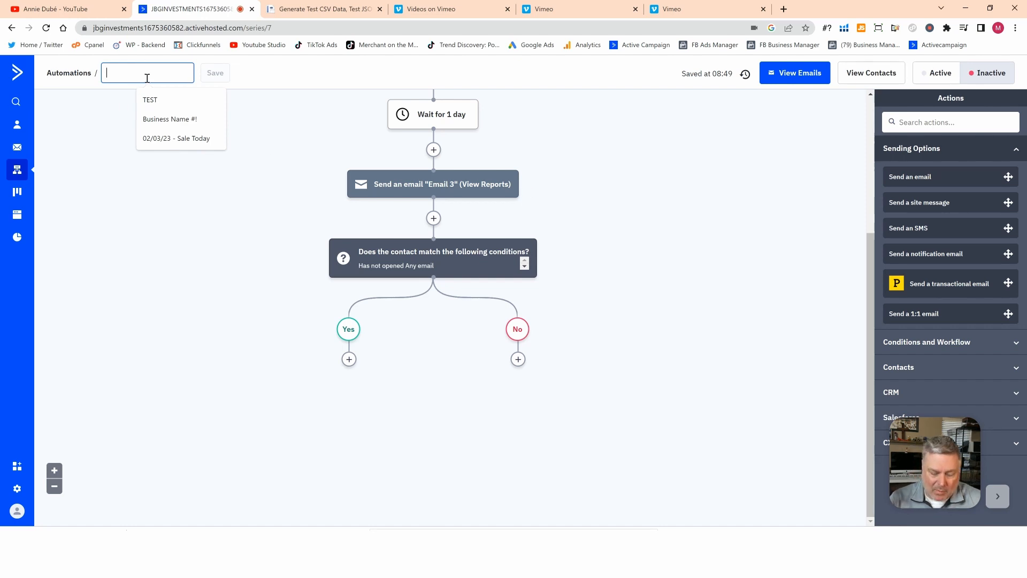
pyautogui.write('Test2')
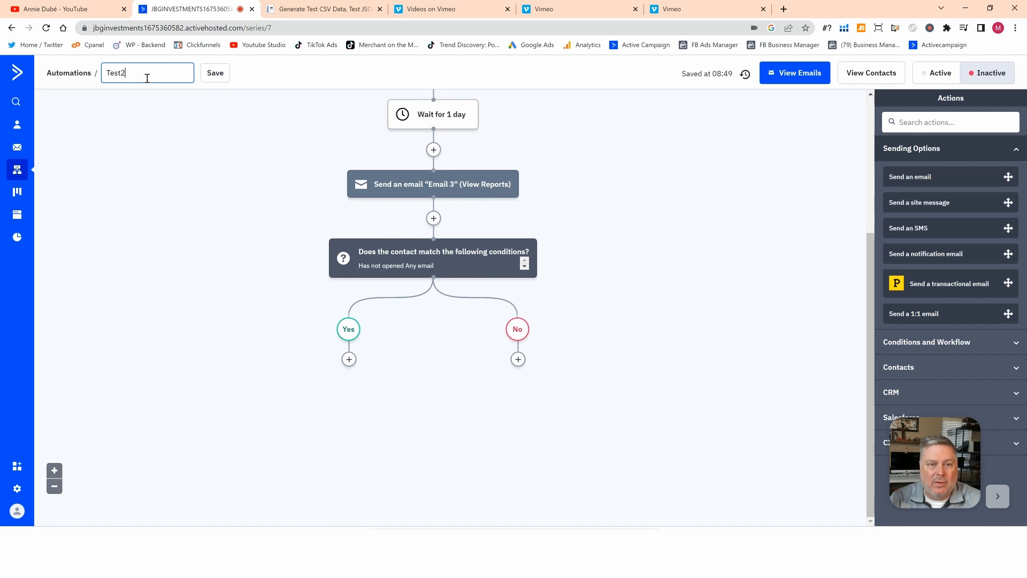
pyautogui.click(214, 73)
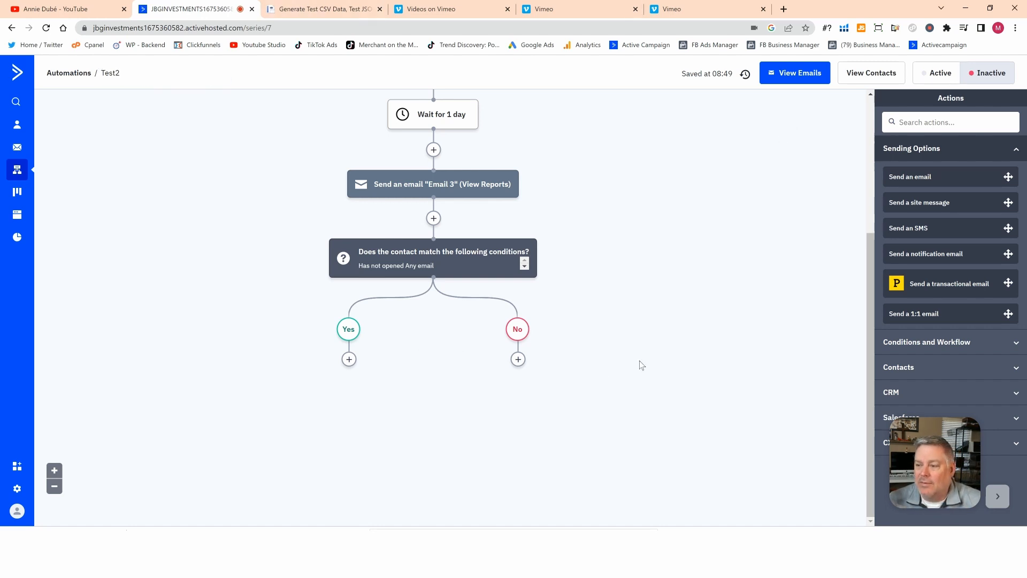
# Set the Test2 automation to active and return to the account dashboard.
pyautogui.click(937, 73)
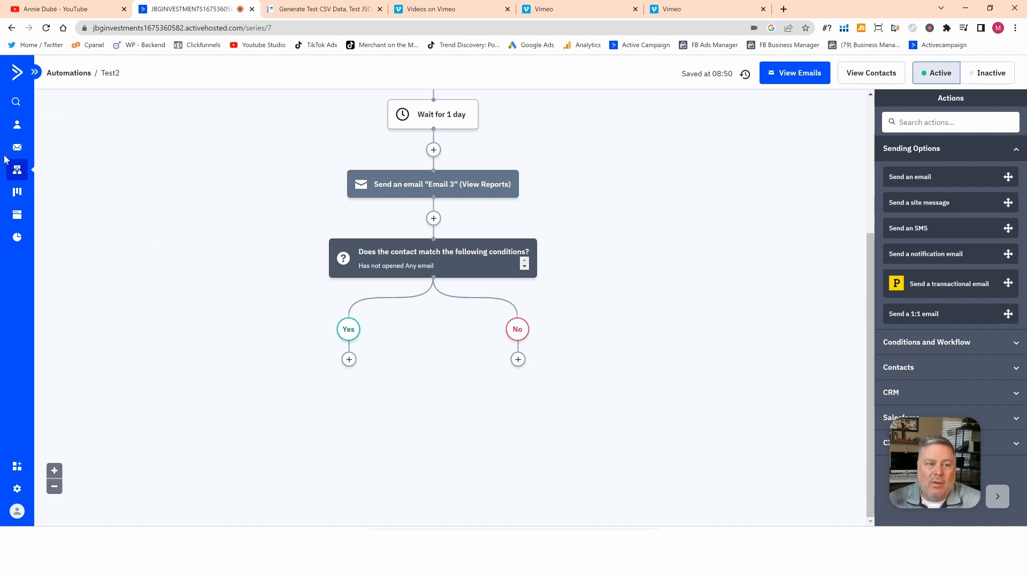
pyautogui.click(17, 72)
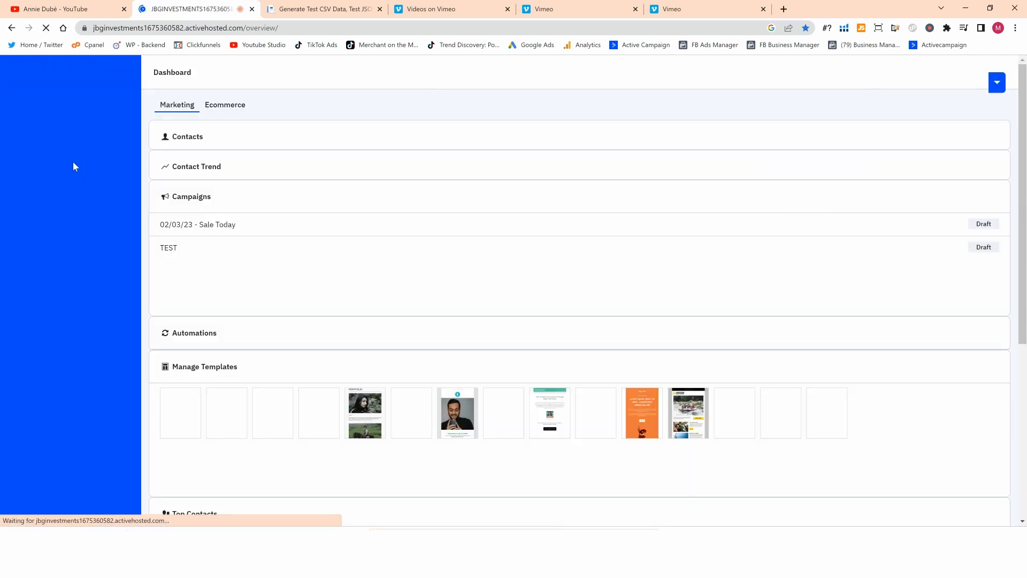